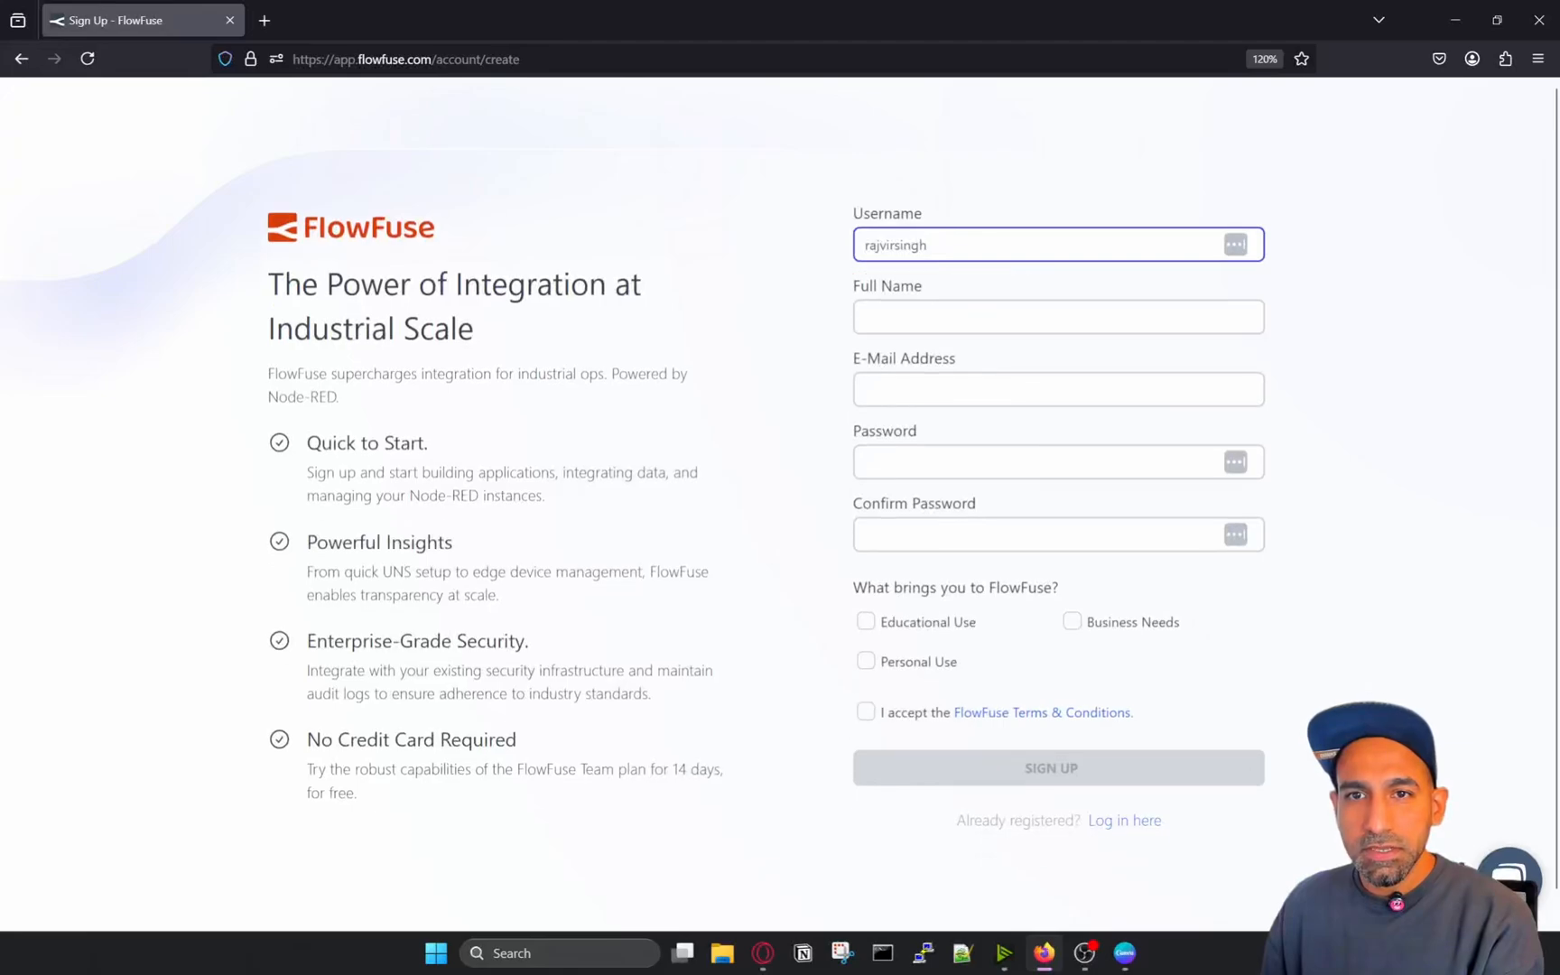
Fill in the full name and e-mail address on the sign-up form.
{"action": "left_click", "coordinate": [908, 307]}
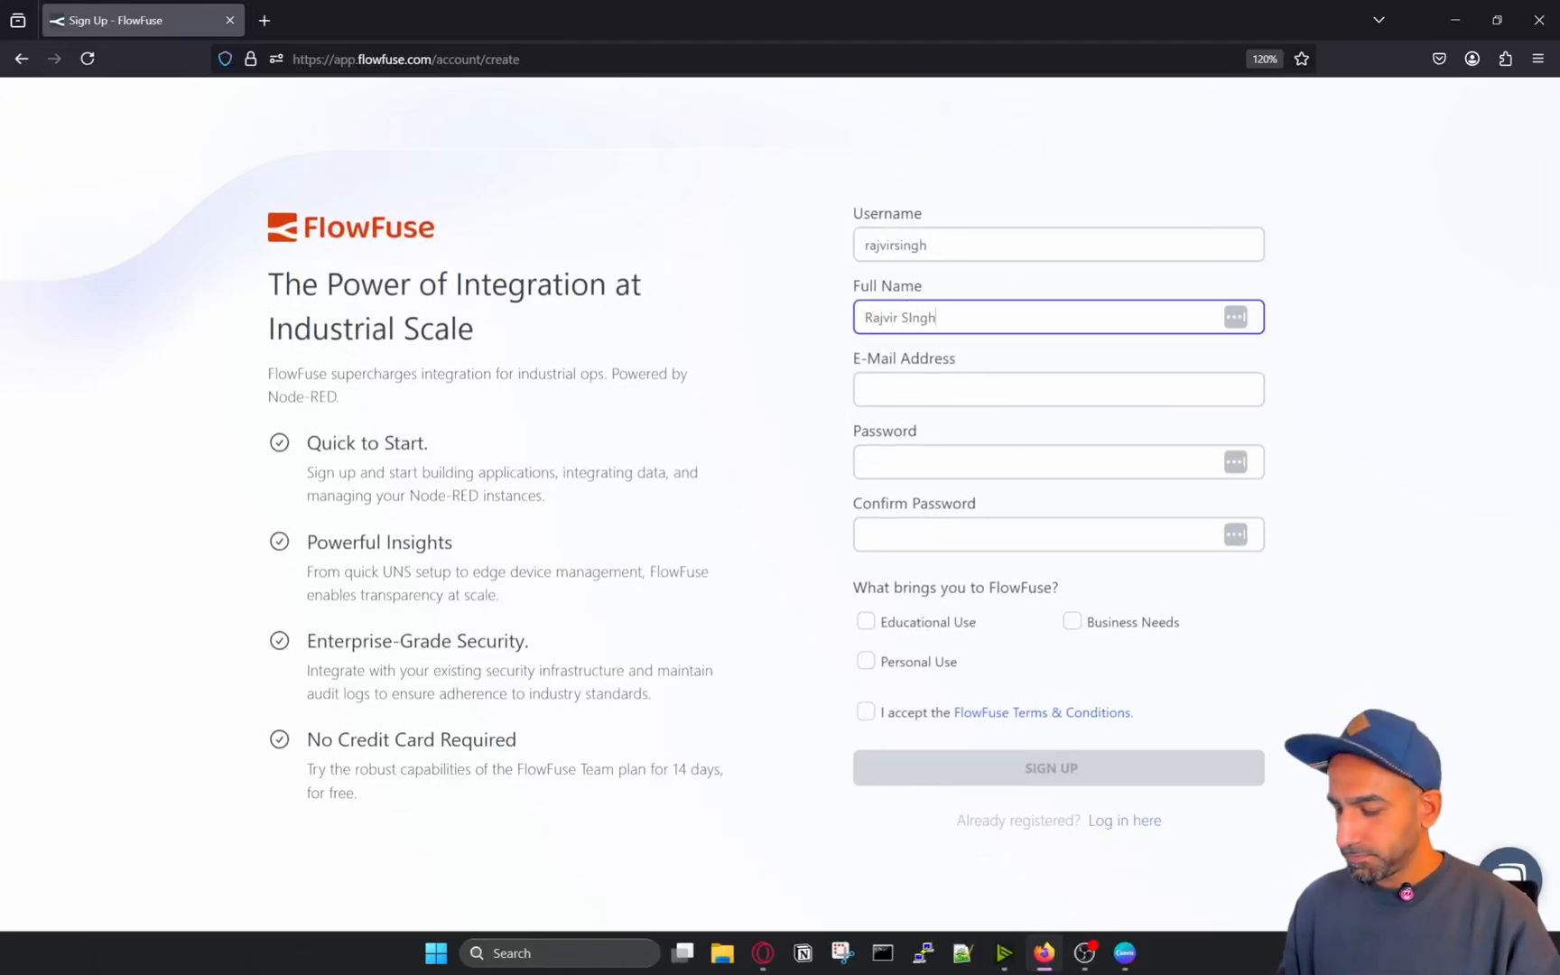
{"action": "type", "text": "ing"}
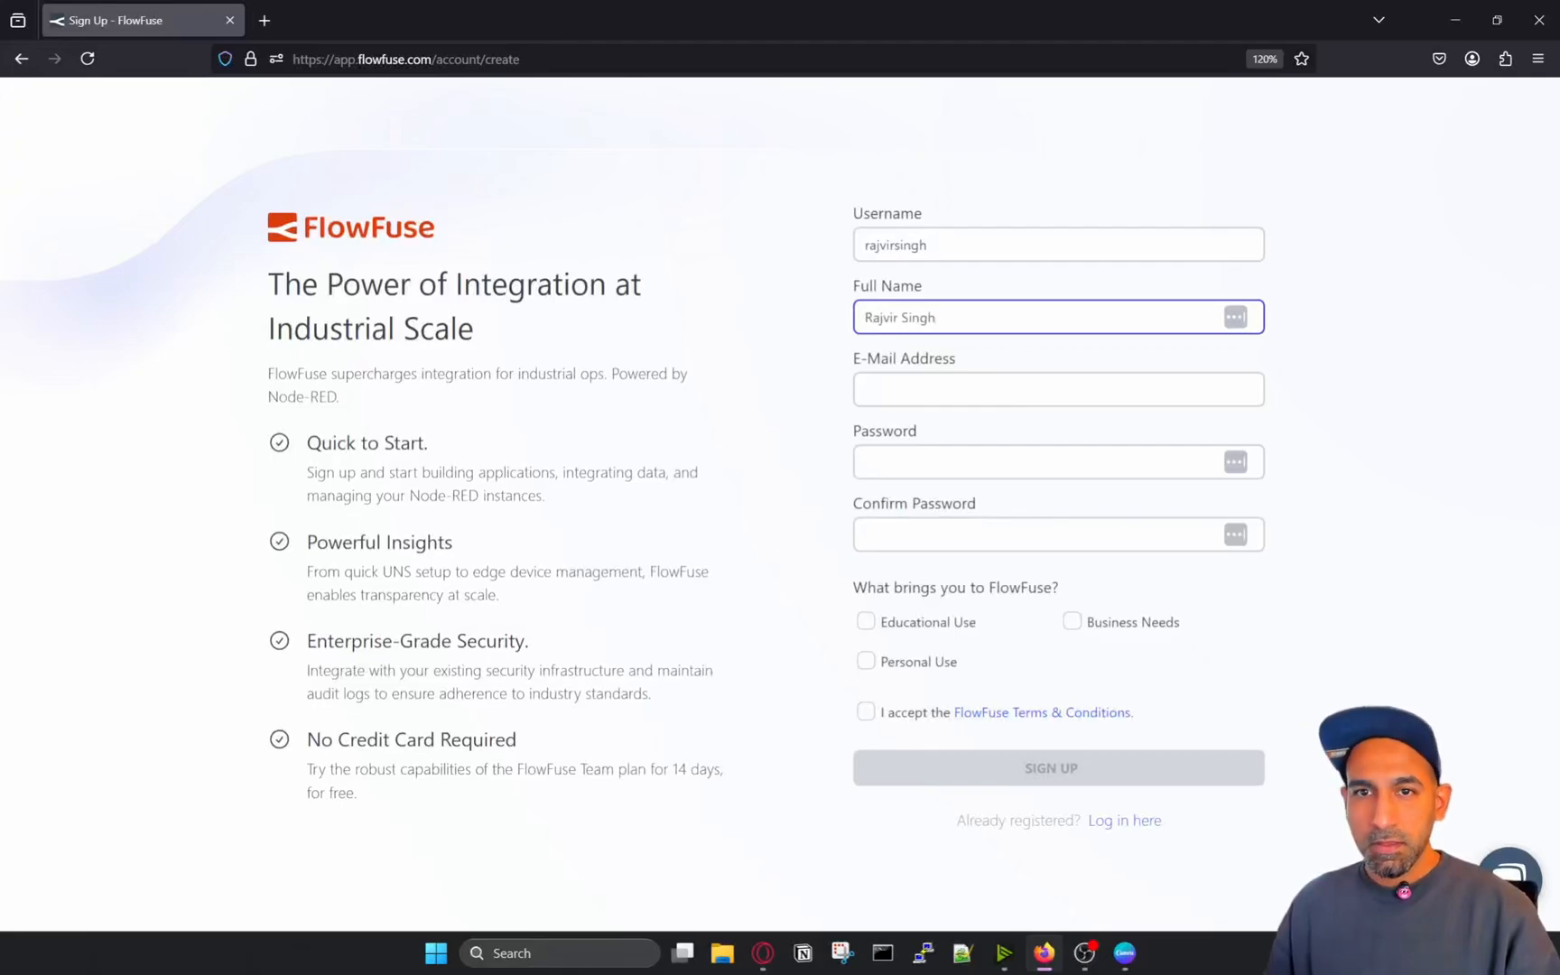
{"action": "left_click", "coordinate": [941, 387]}
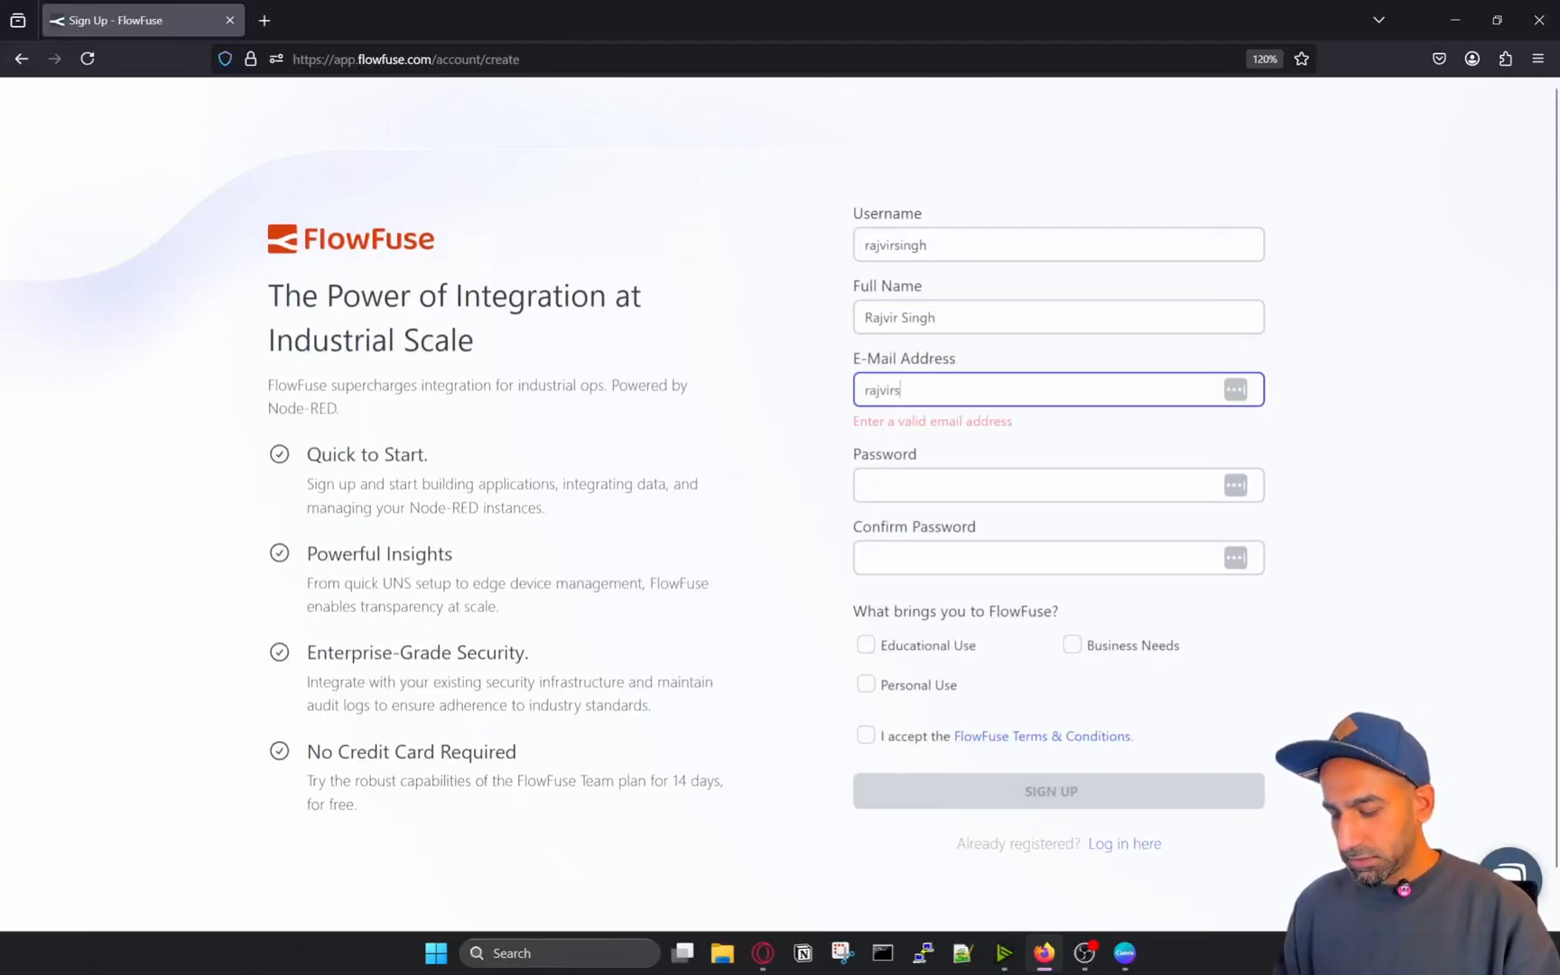
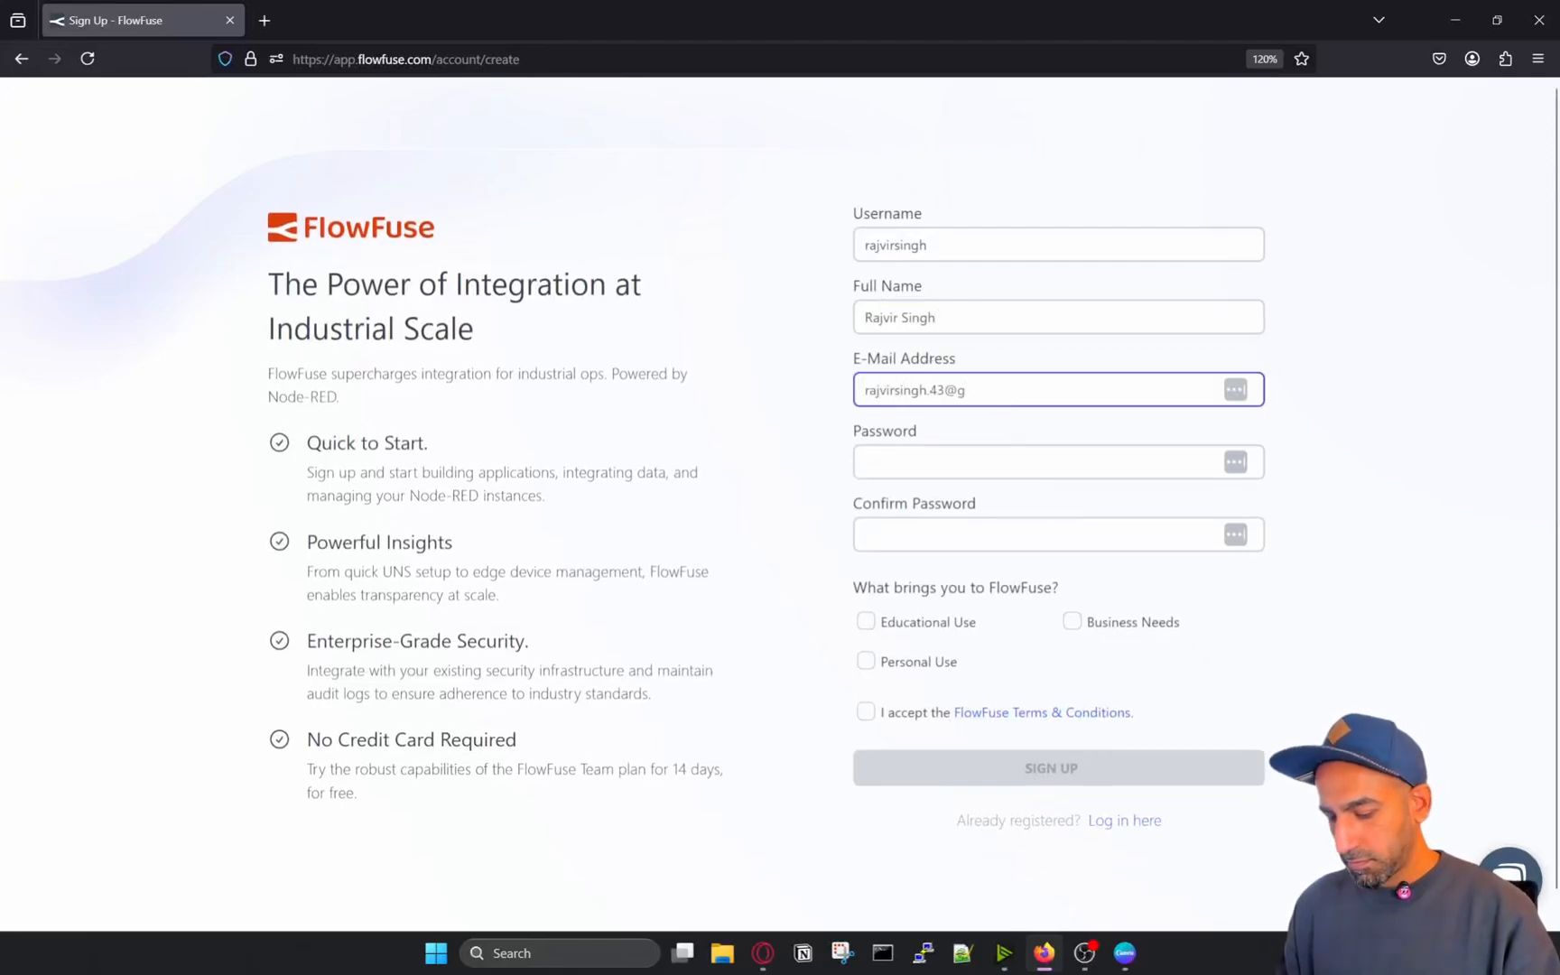
Enter the account password and repeat it in the confirmation field.
{"action": "left_click", "coordinate": [960, 460]}
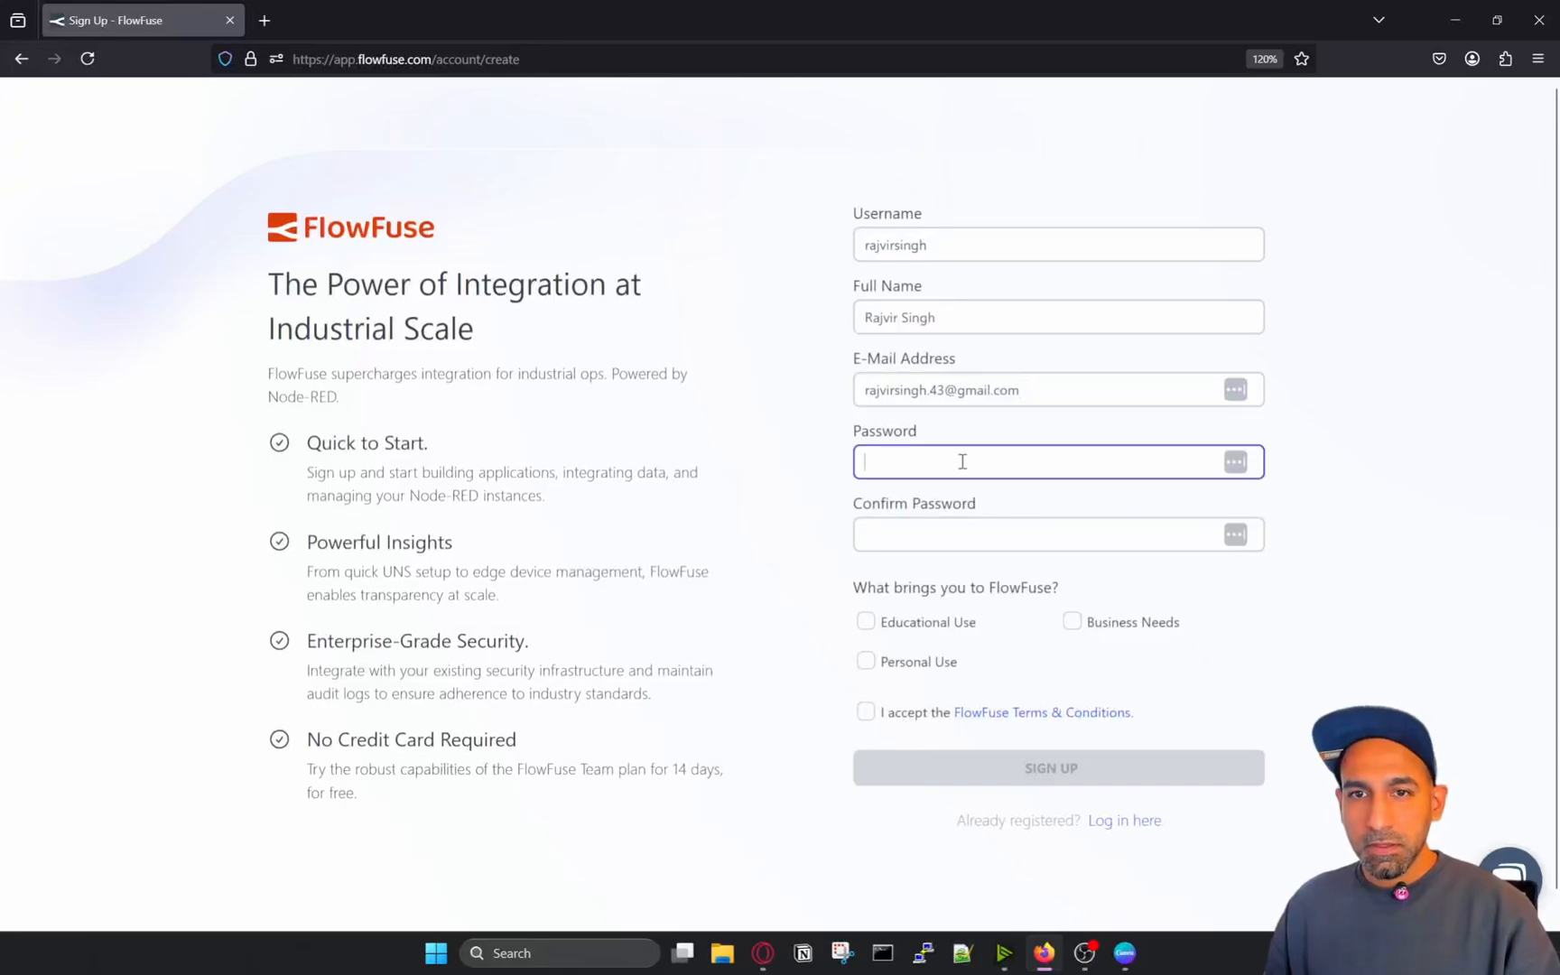
{"action": "type", "text": "********"}
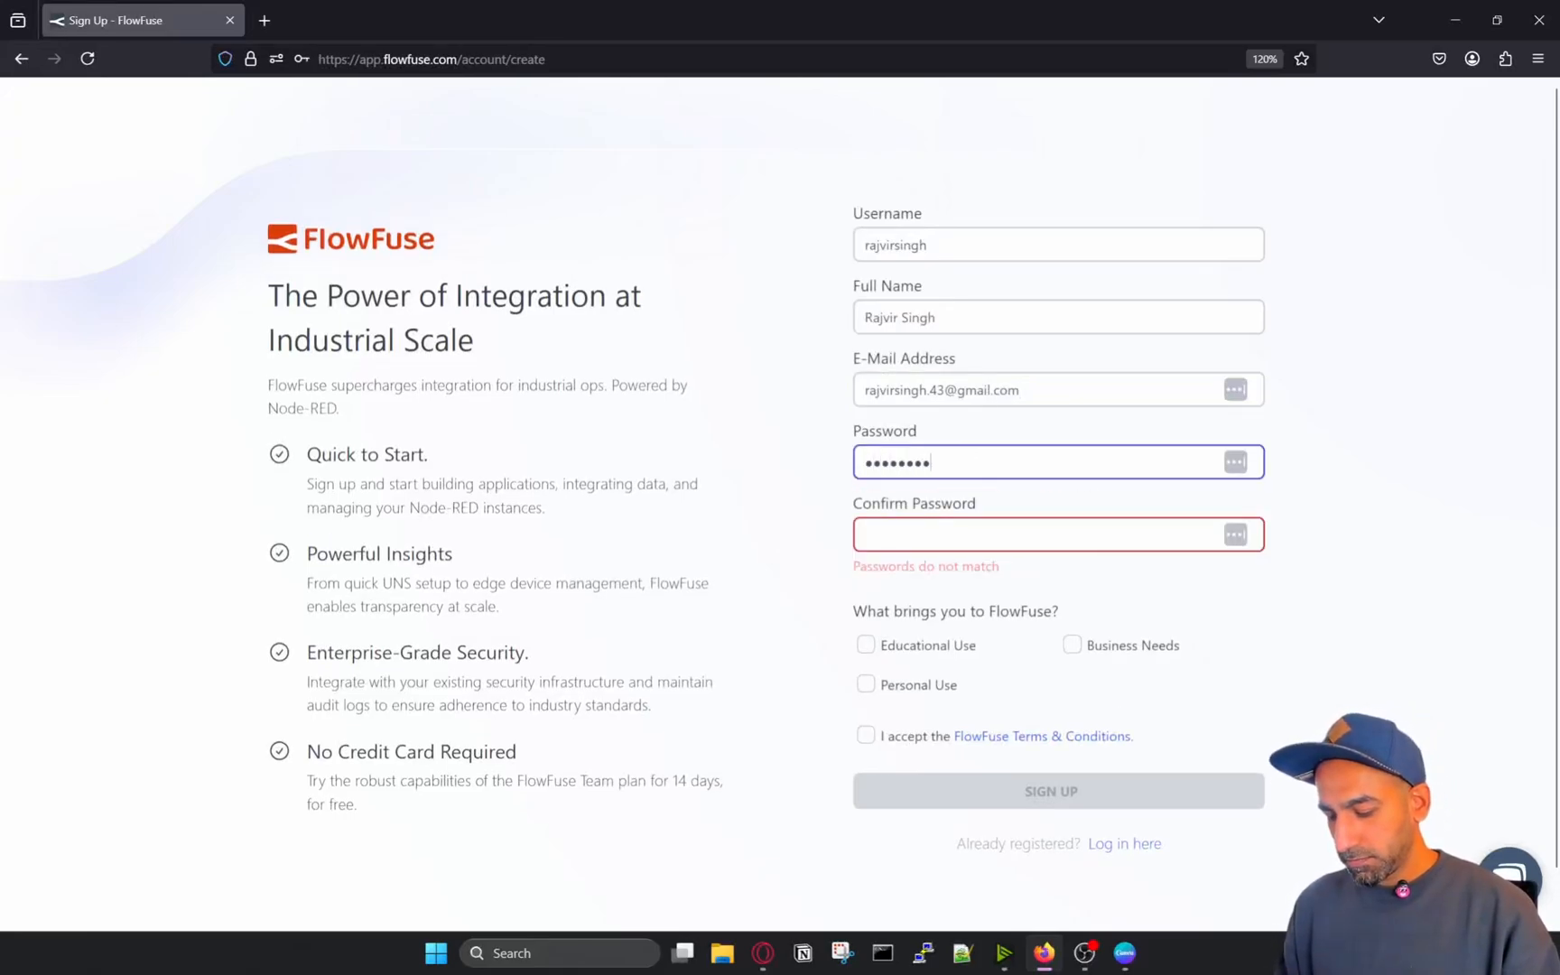
{"action": "left_click", "coordinate": [988, 533]}
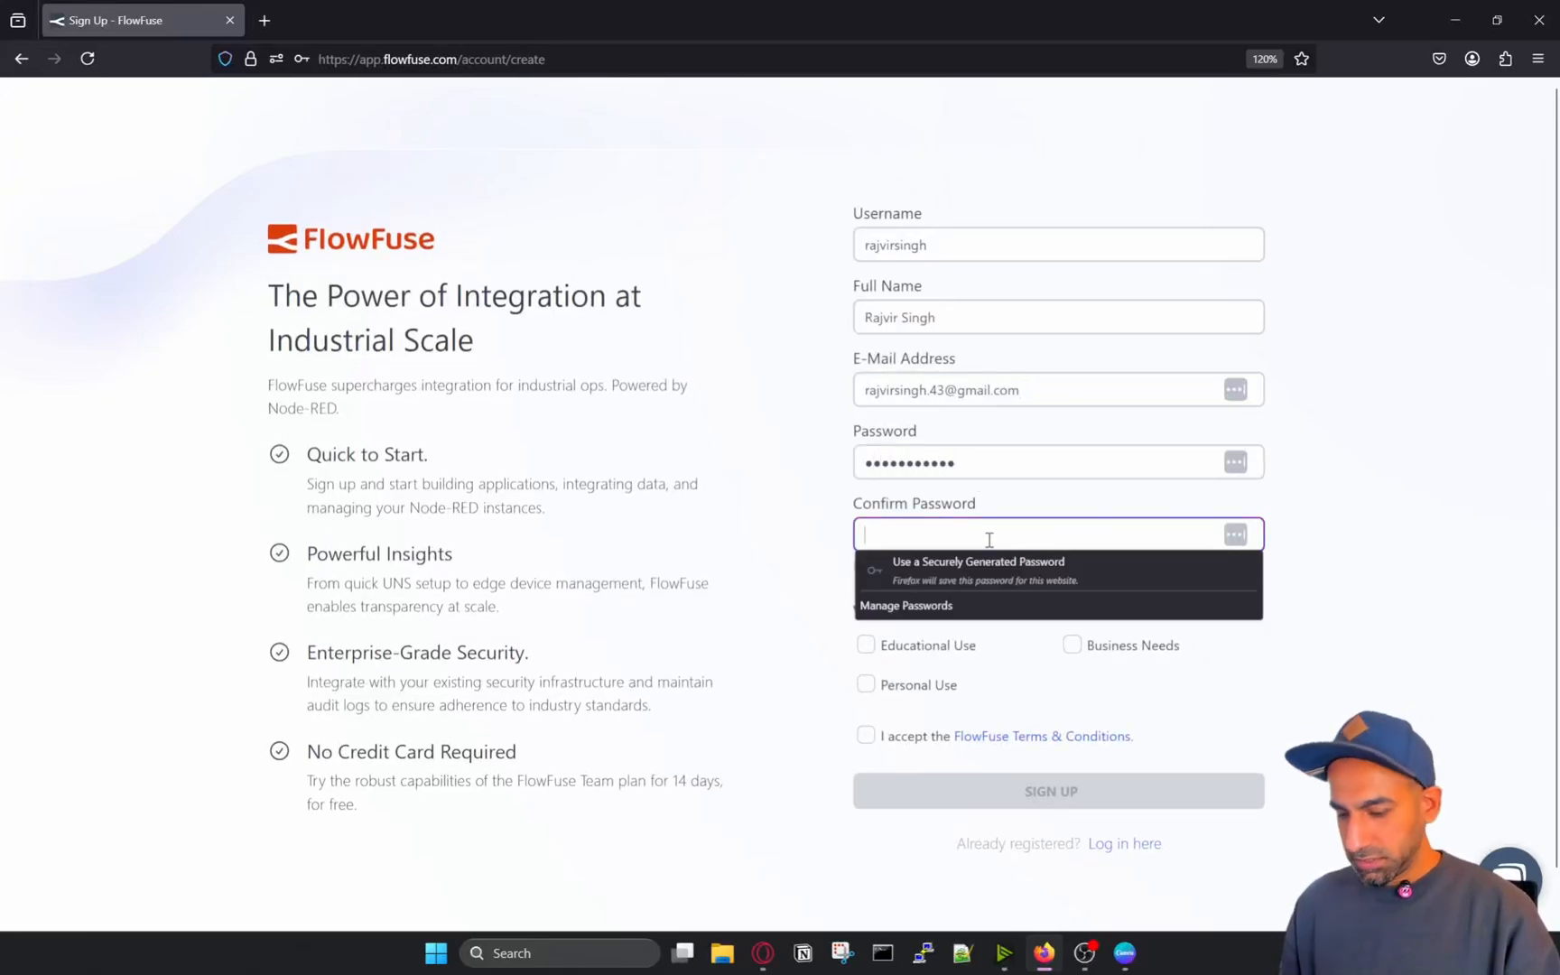
{"action": "type", "text": "***********"}
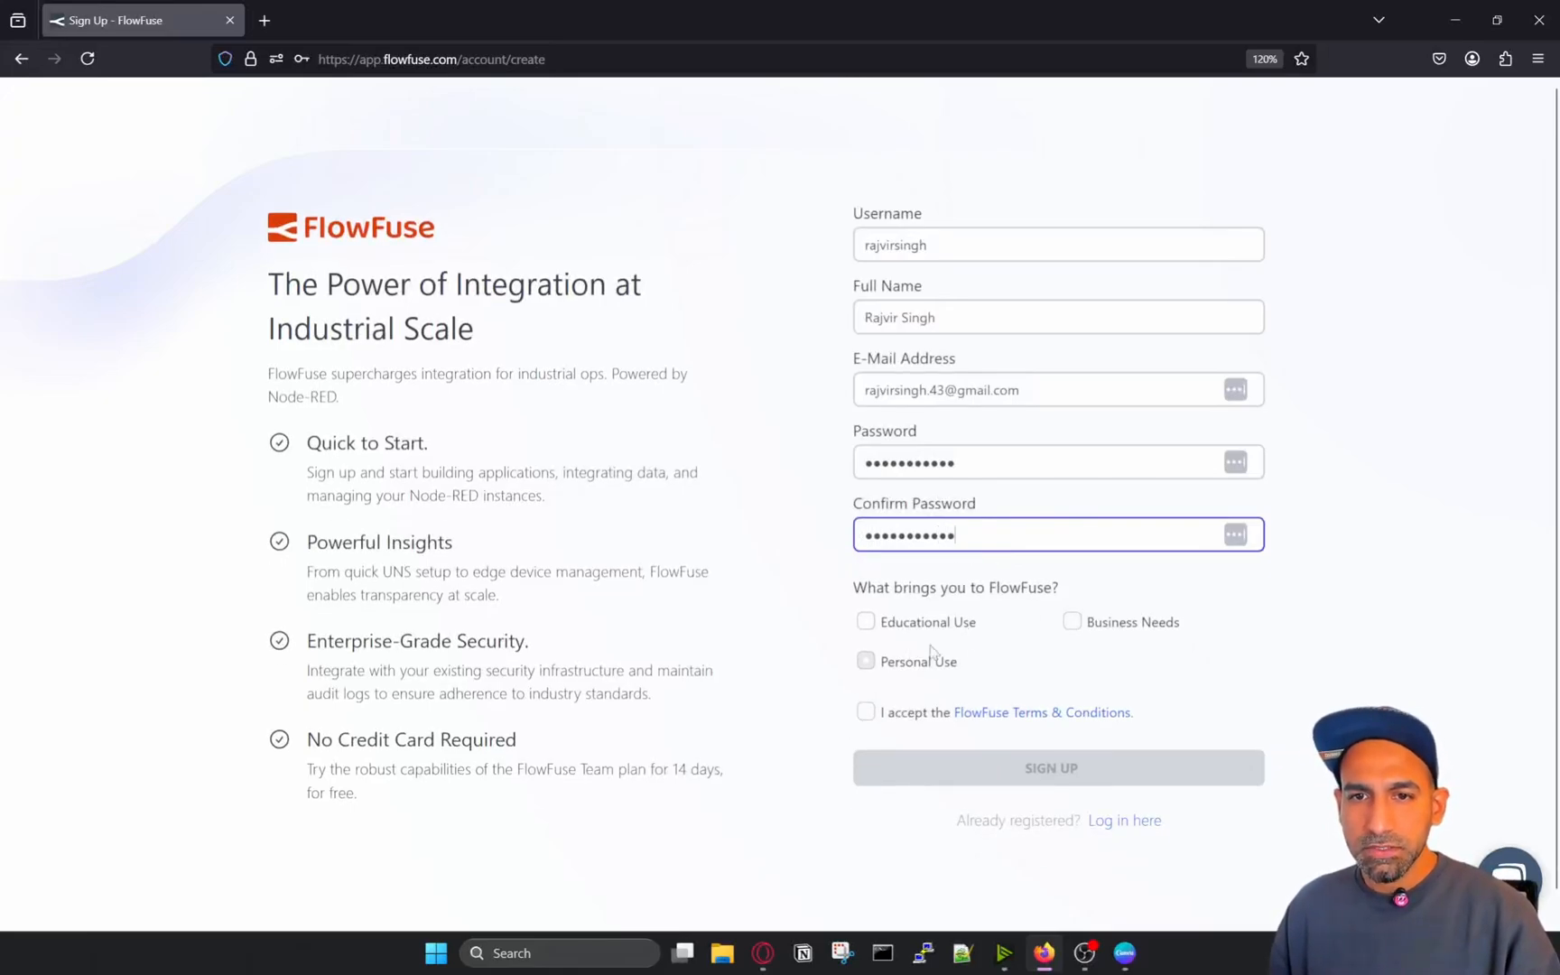
Choose Personal Use, accept the terms and conditions, and submit the sign-up, saving the login in the browser.
{"action": "left_click", "coordinate": [865, 660]}
{"action": "left_click", "coordinate": [865, 711]}
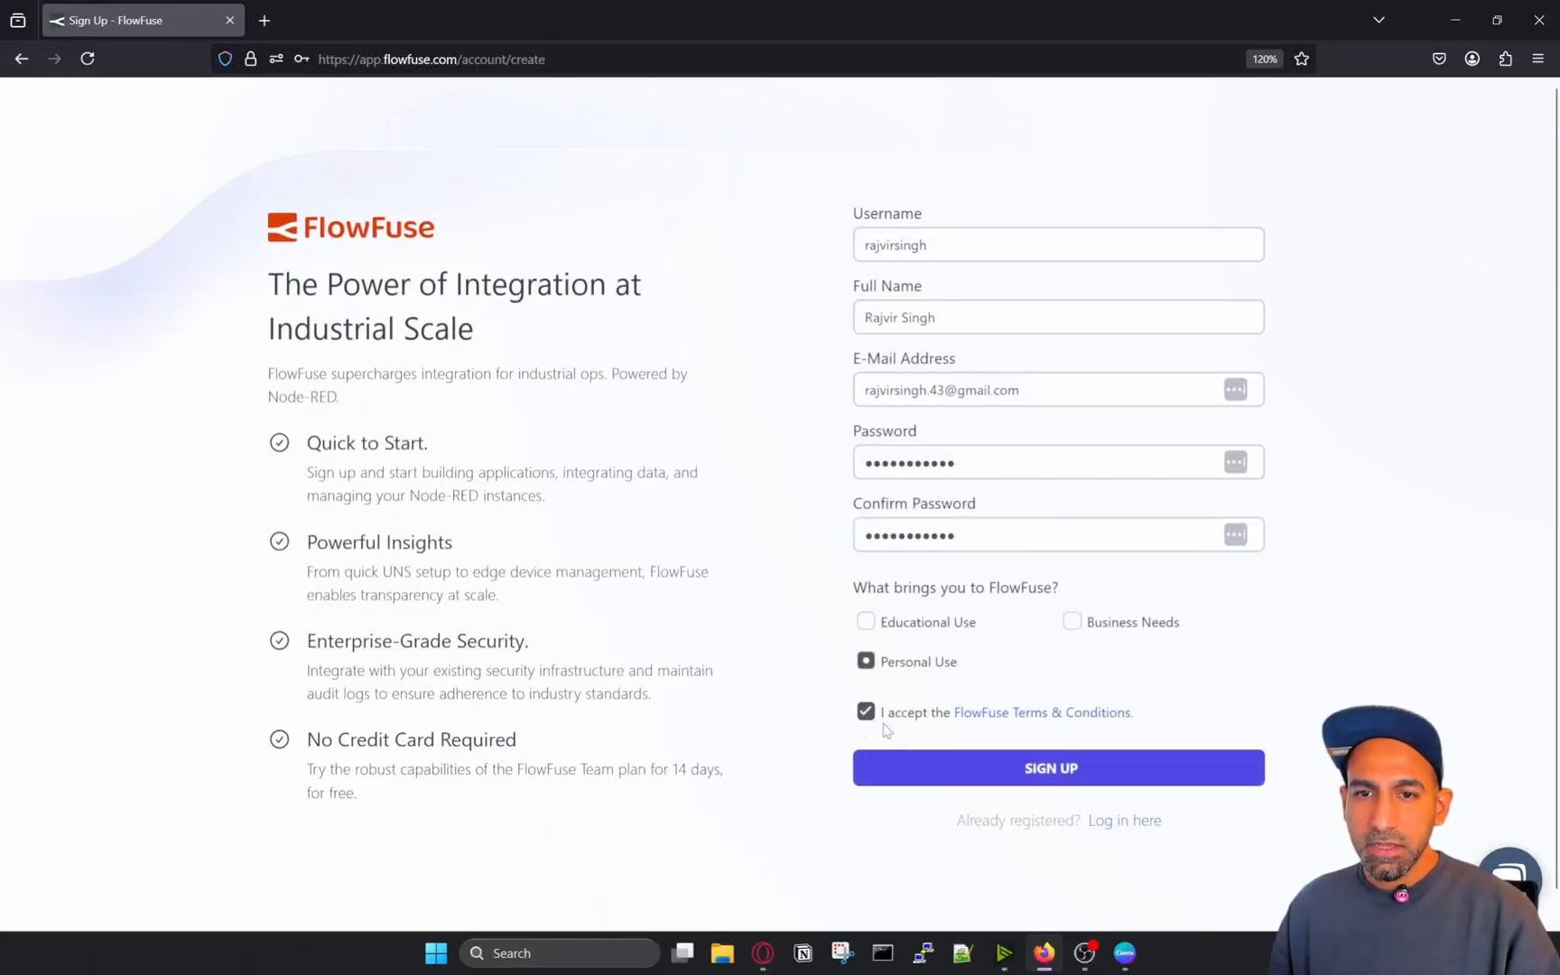
{"action": "left_click", "coordinate": [1029, 782]}
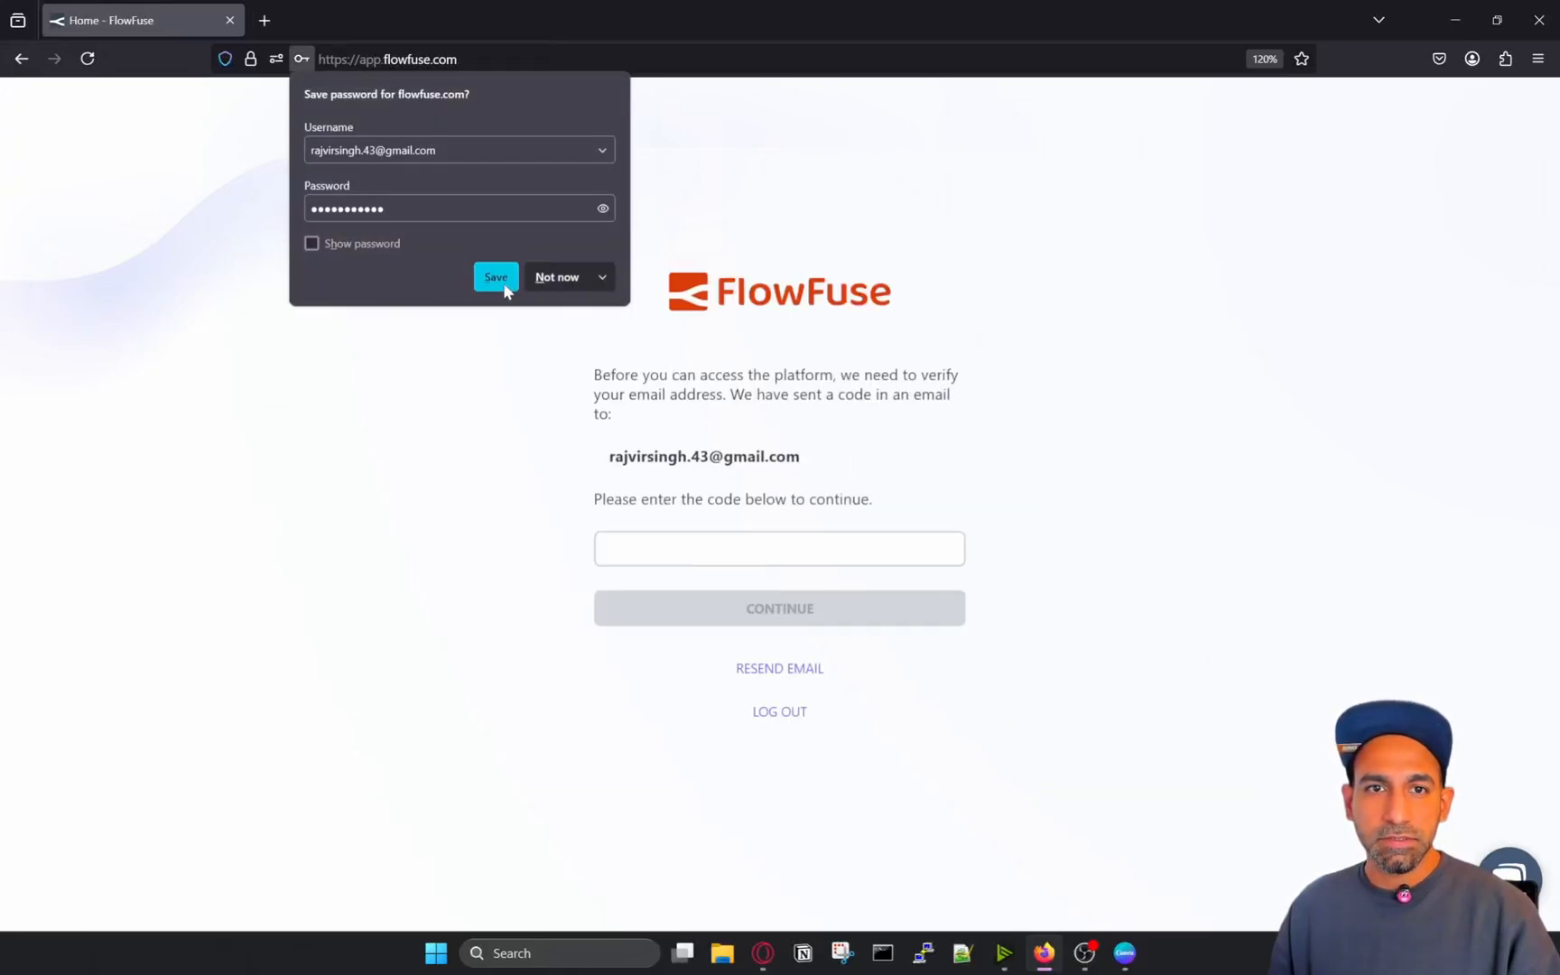
{"action": "left_click", "coordinate": [496, 277]}
Fetch the verification code from the e-mail, enter it in the code field and continue.
{"action": "left_click", "coordinate": [696, 544]}
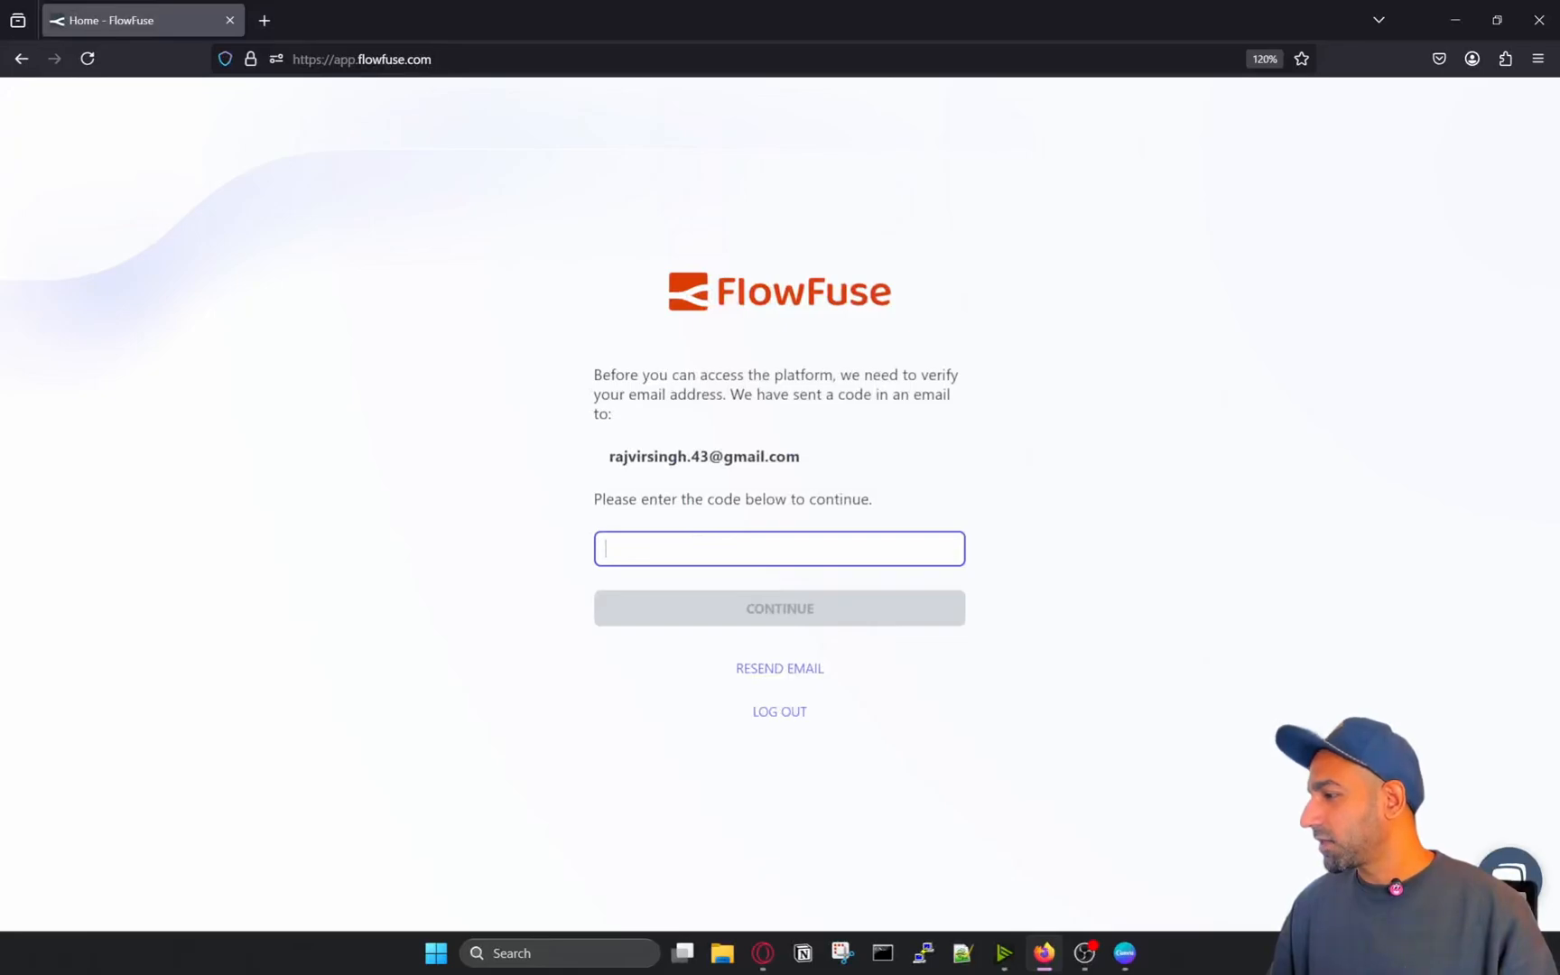
{"action": "key", "text": "alt+Tab"}
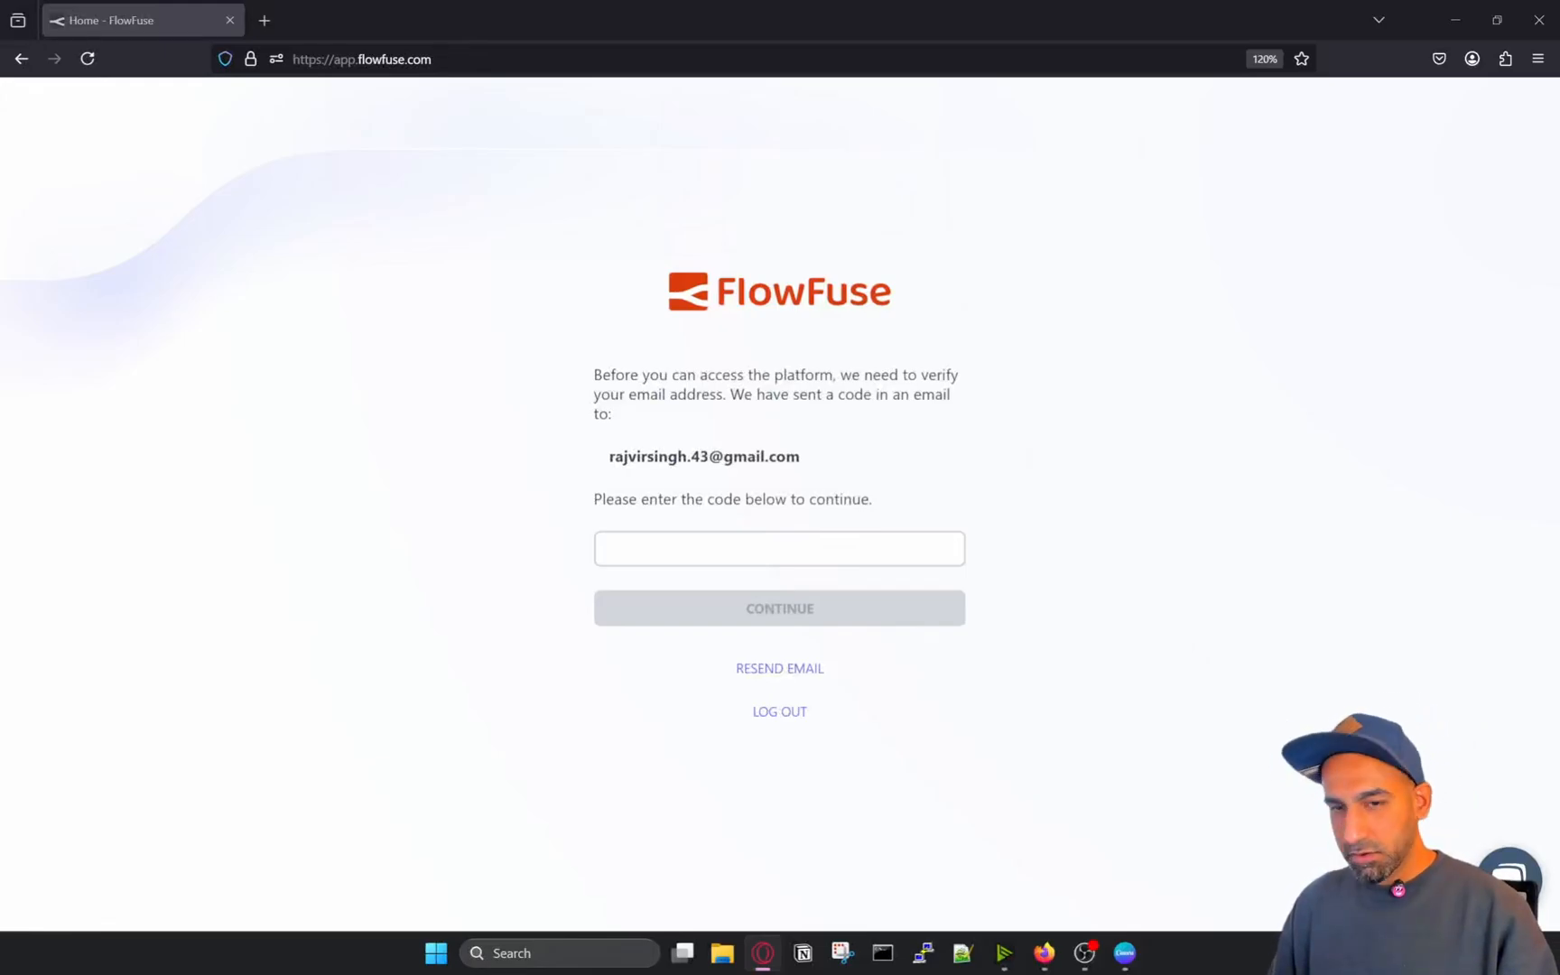
{"action": "left_click", "coordinate": [930, 541]}
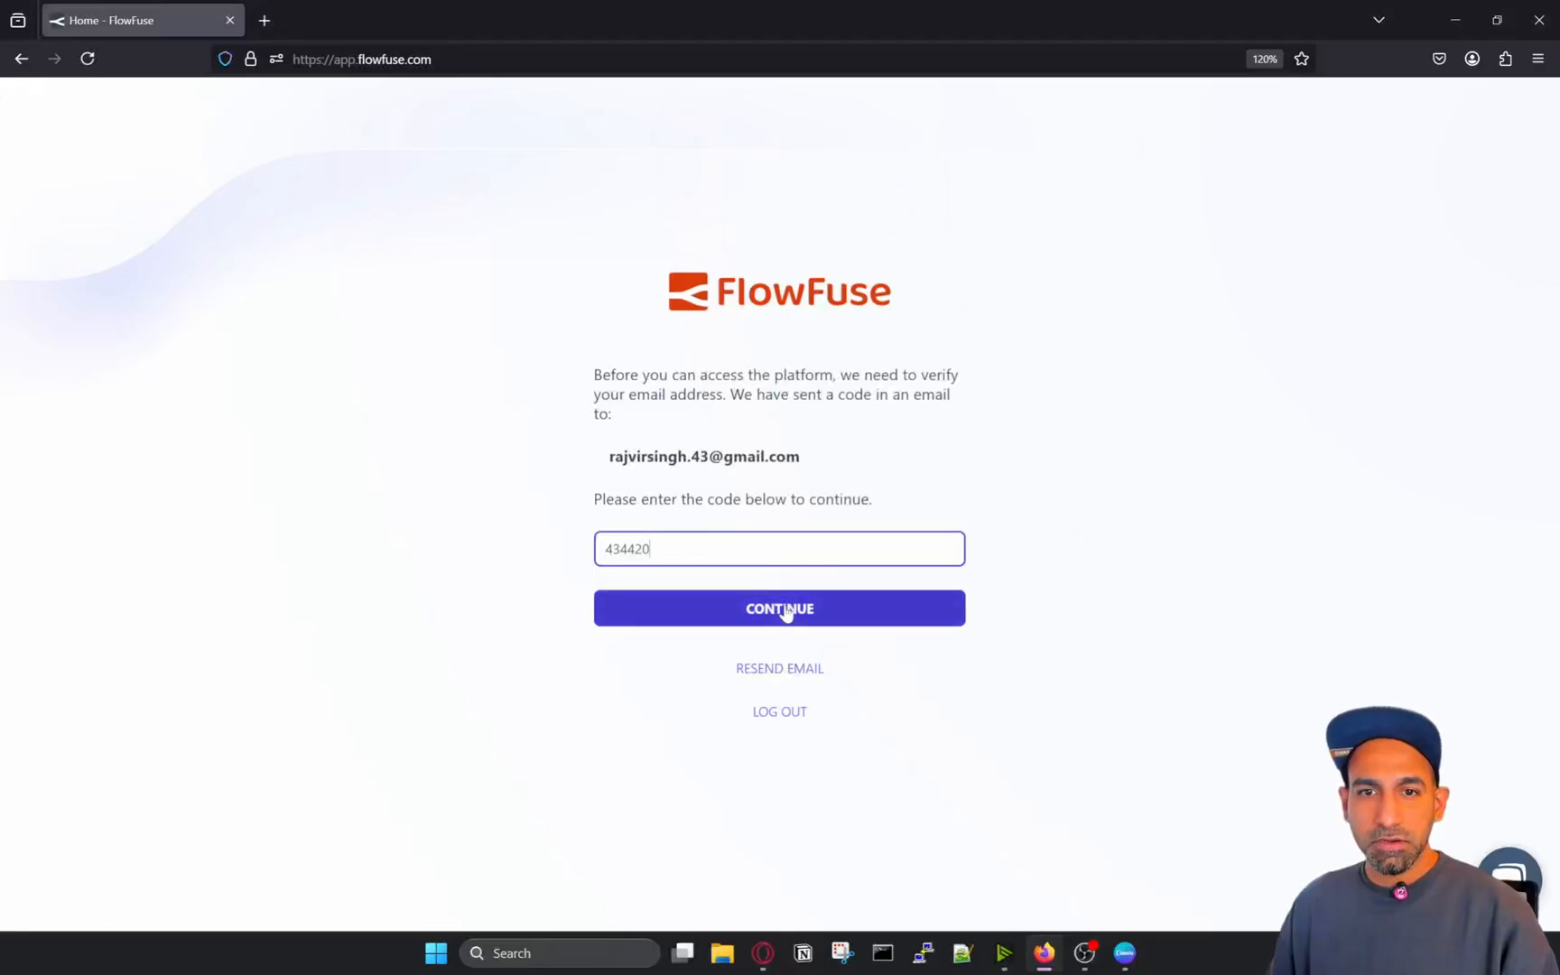
{"action": "left_click", "coordinate": [782, 610]}
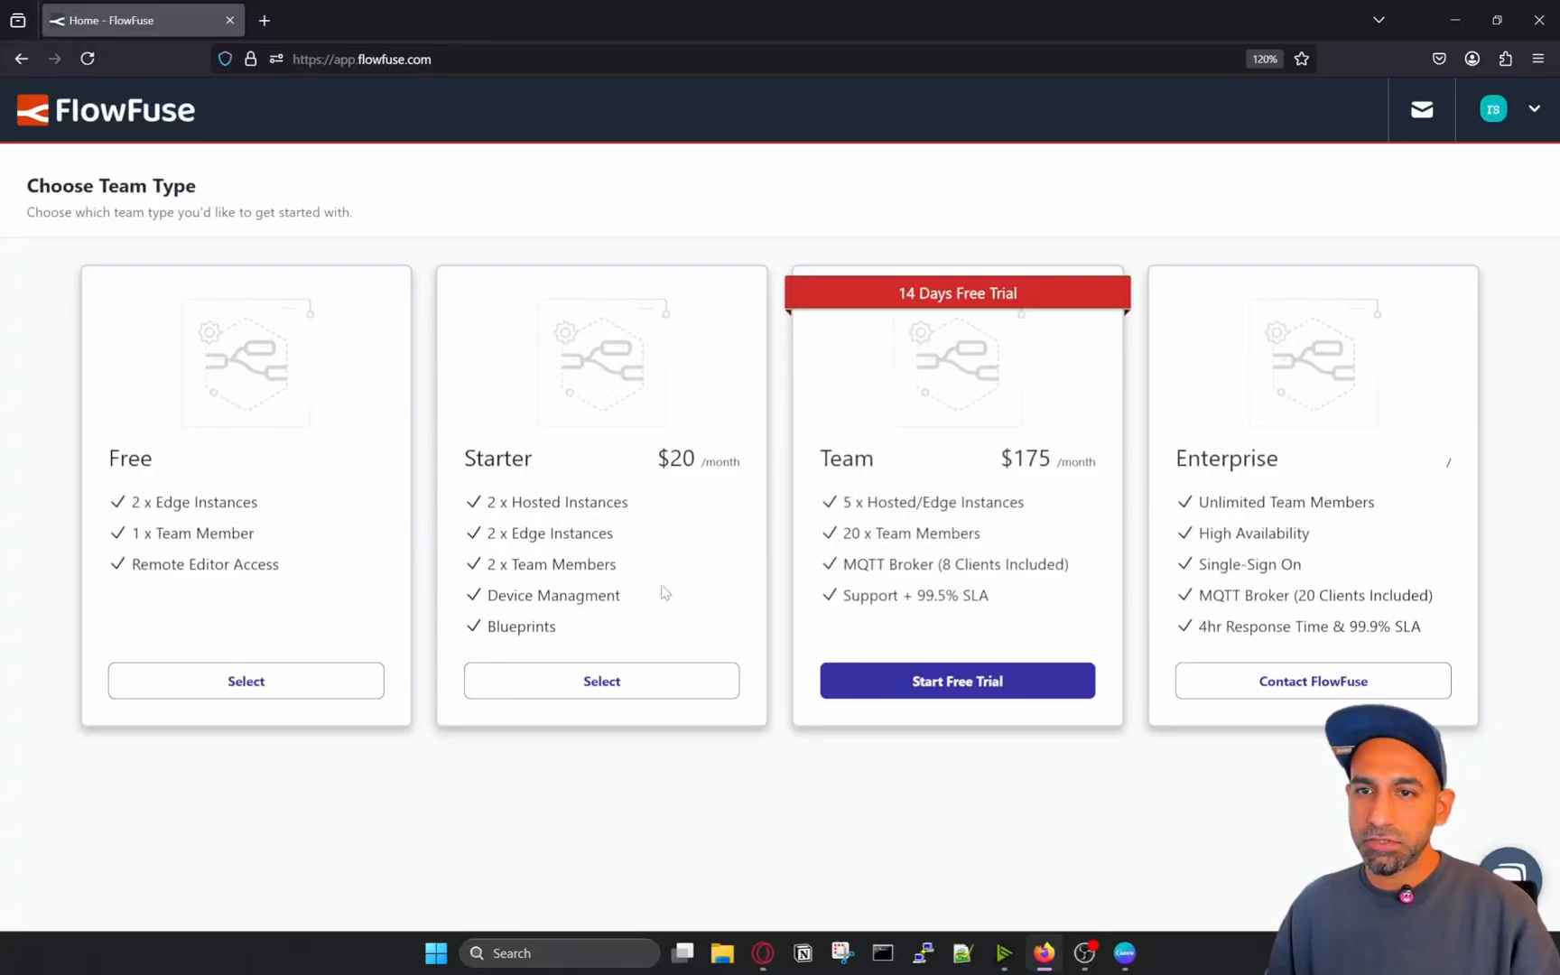
Select the Free team type and create a team named Code and Compile with the default URL slug.
{"action": "left_click", "coordinate": [216, 688]}
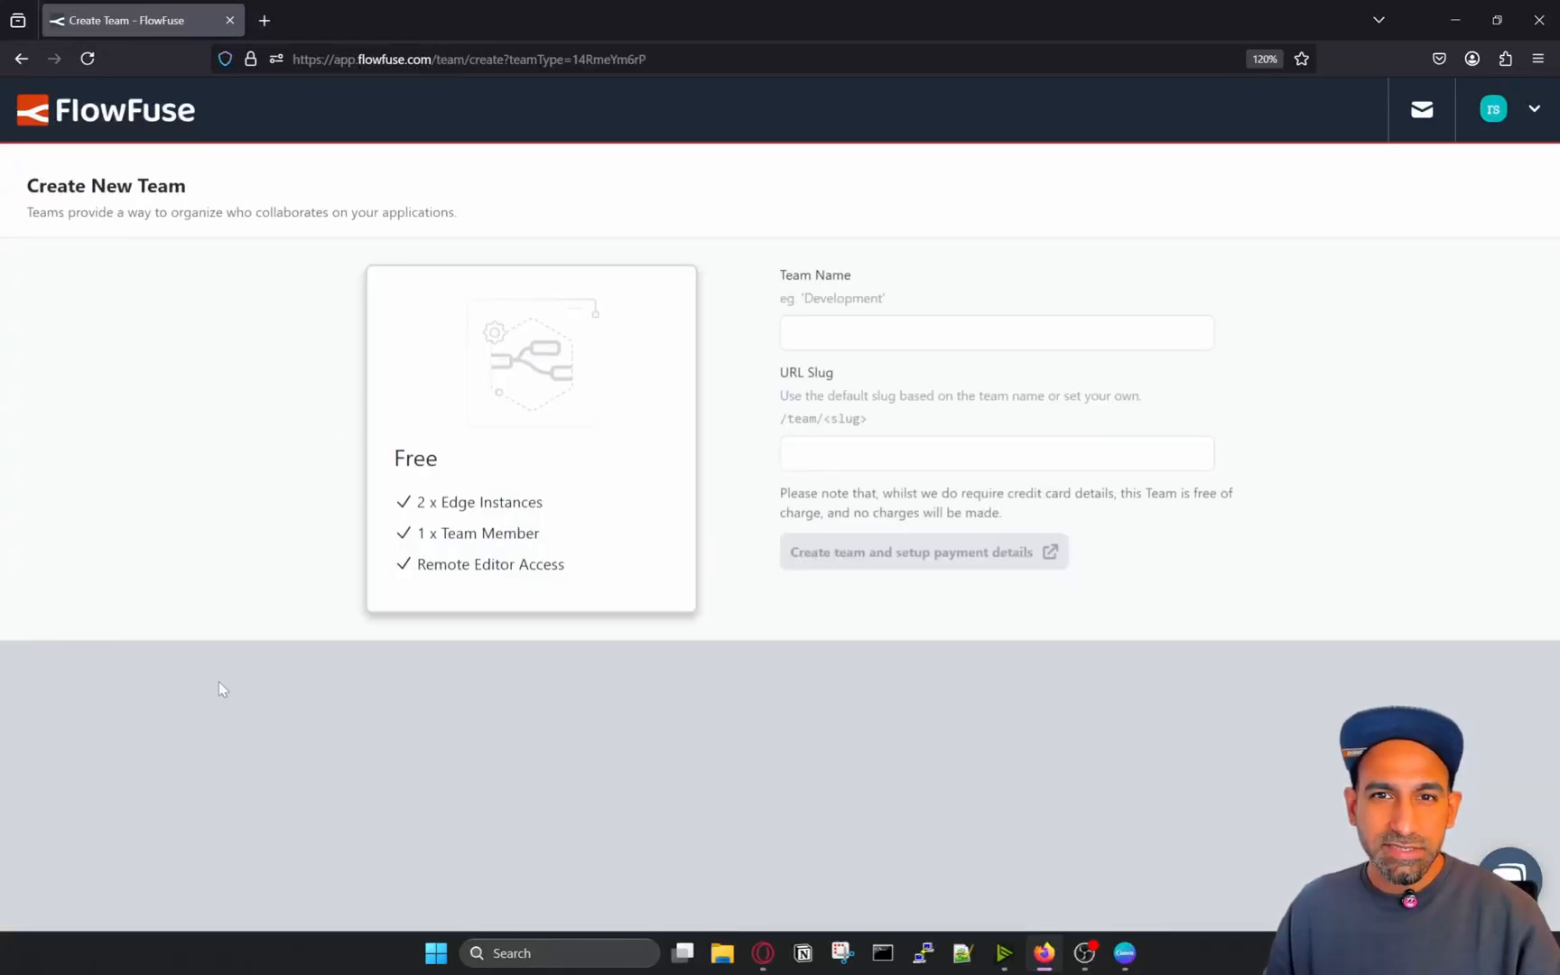
{"action": "left_click", "coordinate": [829, 331]}
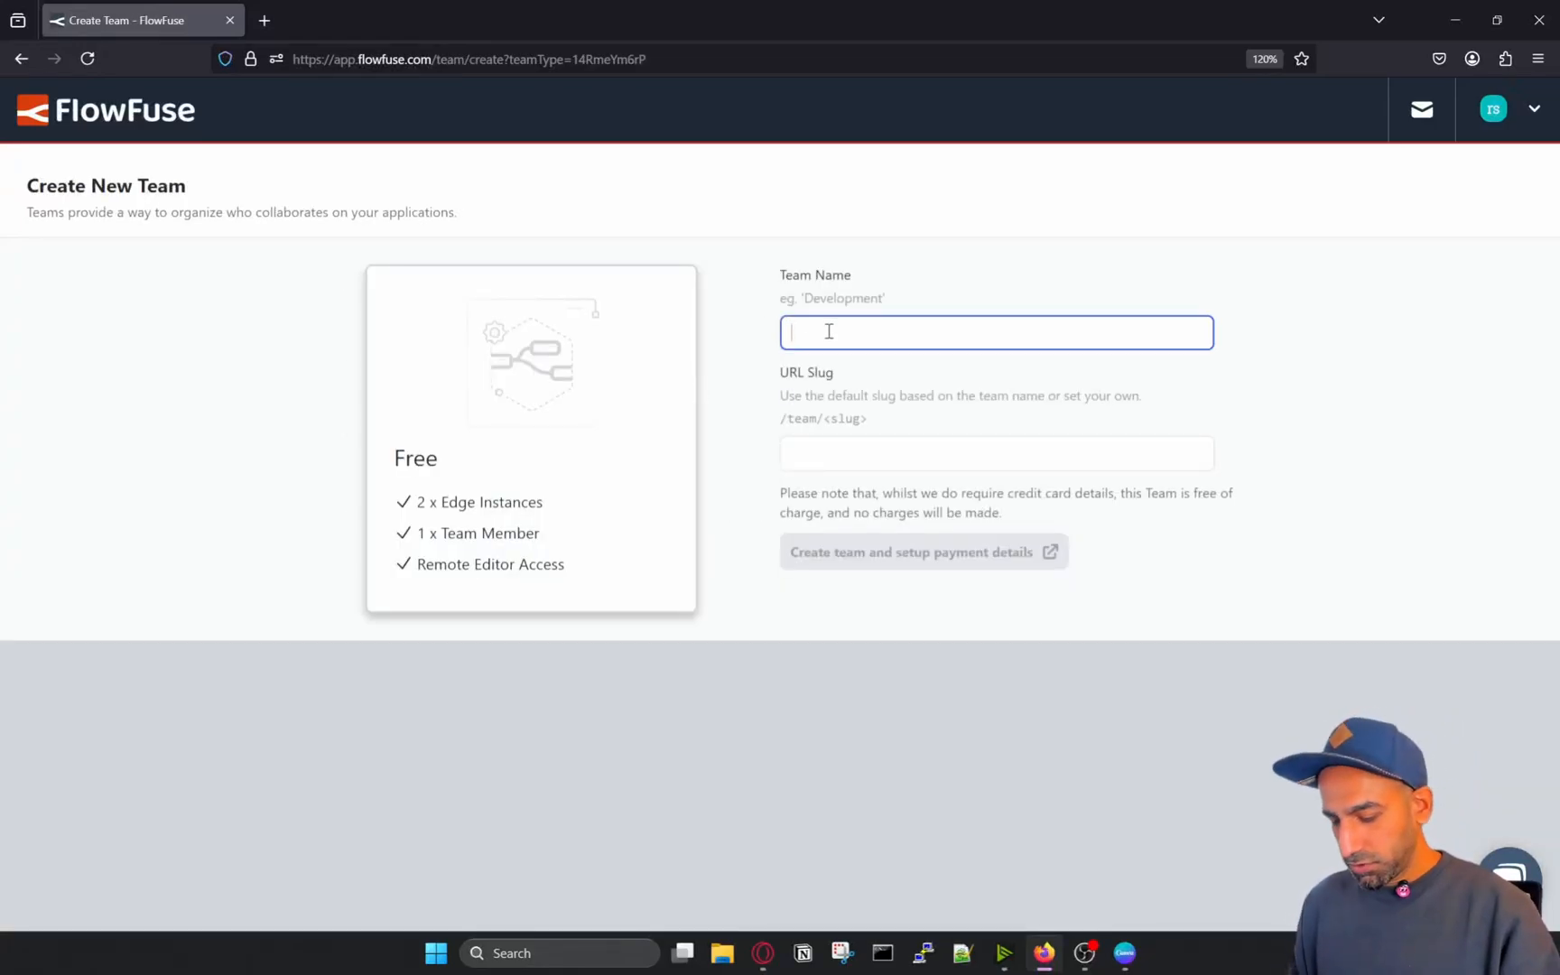
{"action": "type", "text": "Code and Compile"}
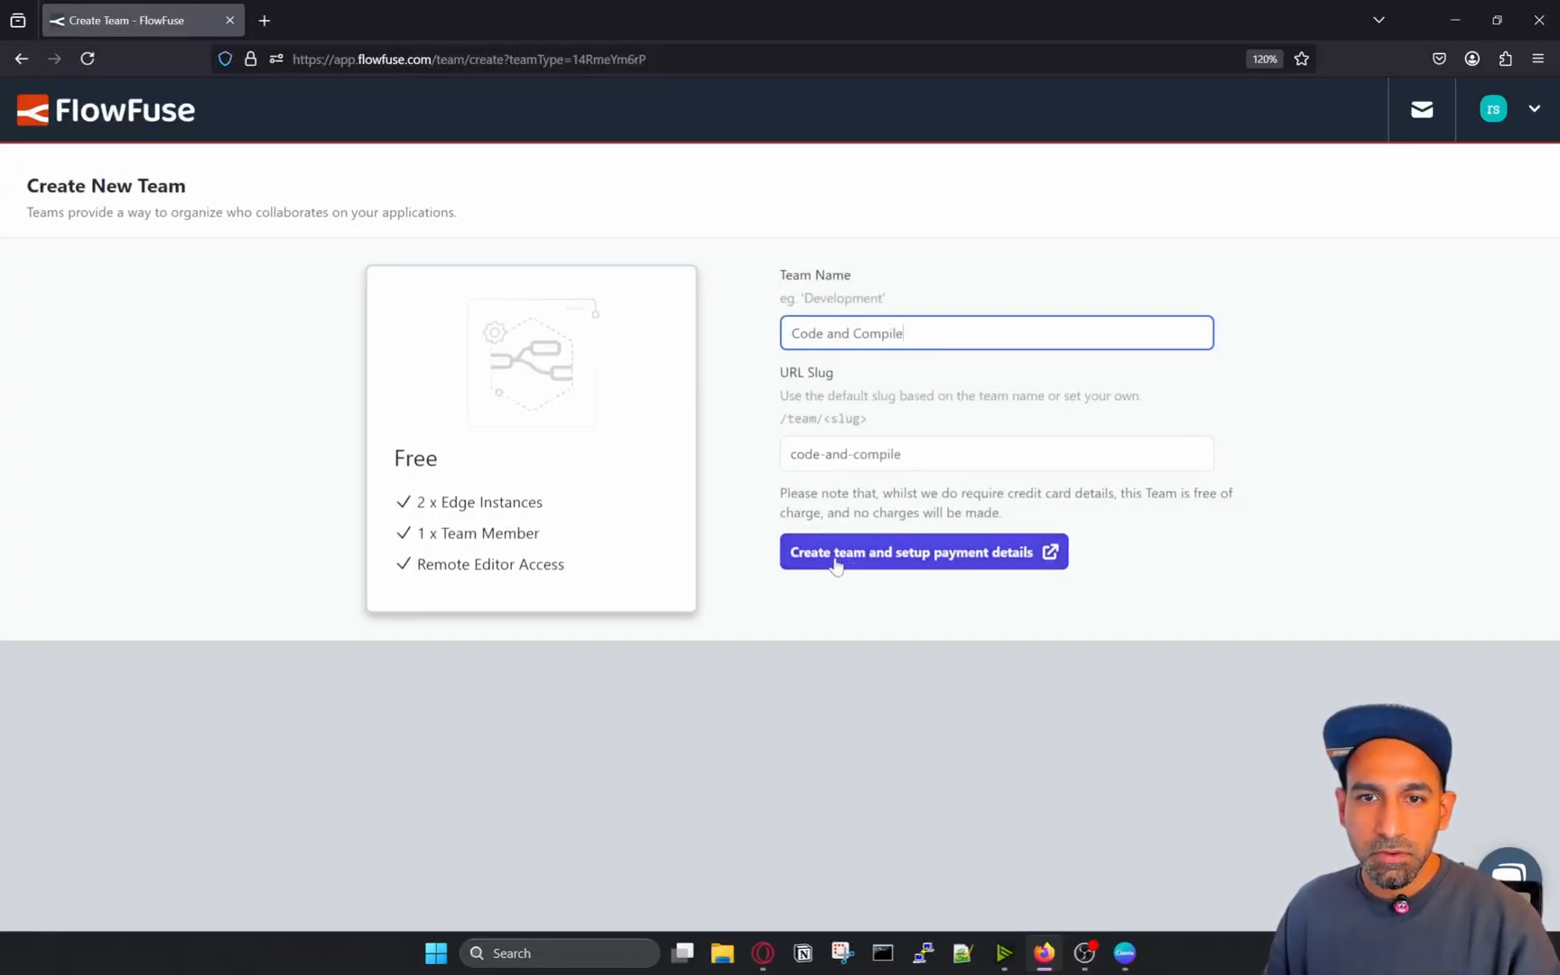
{"action": "left_click", "coordinate": [926, 562]}
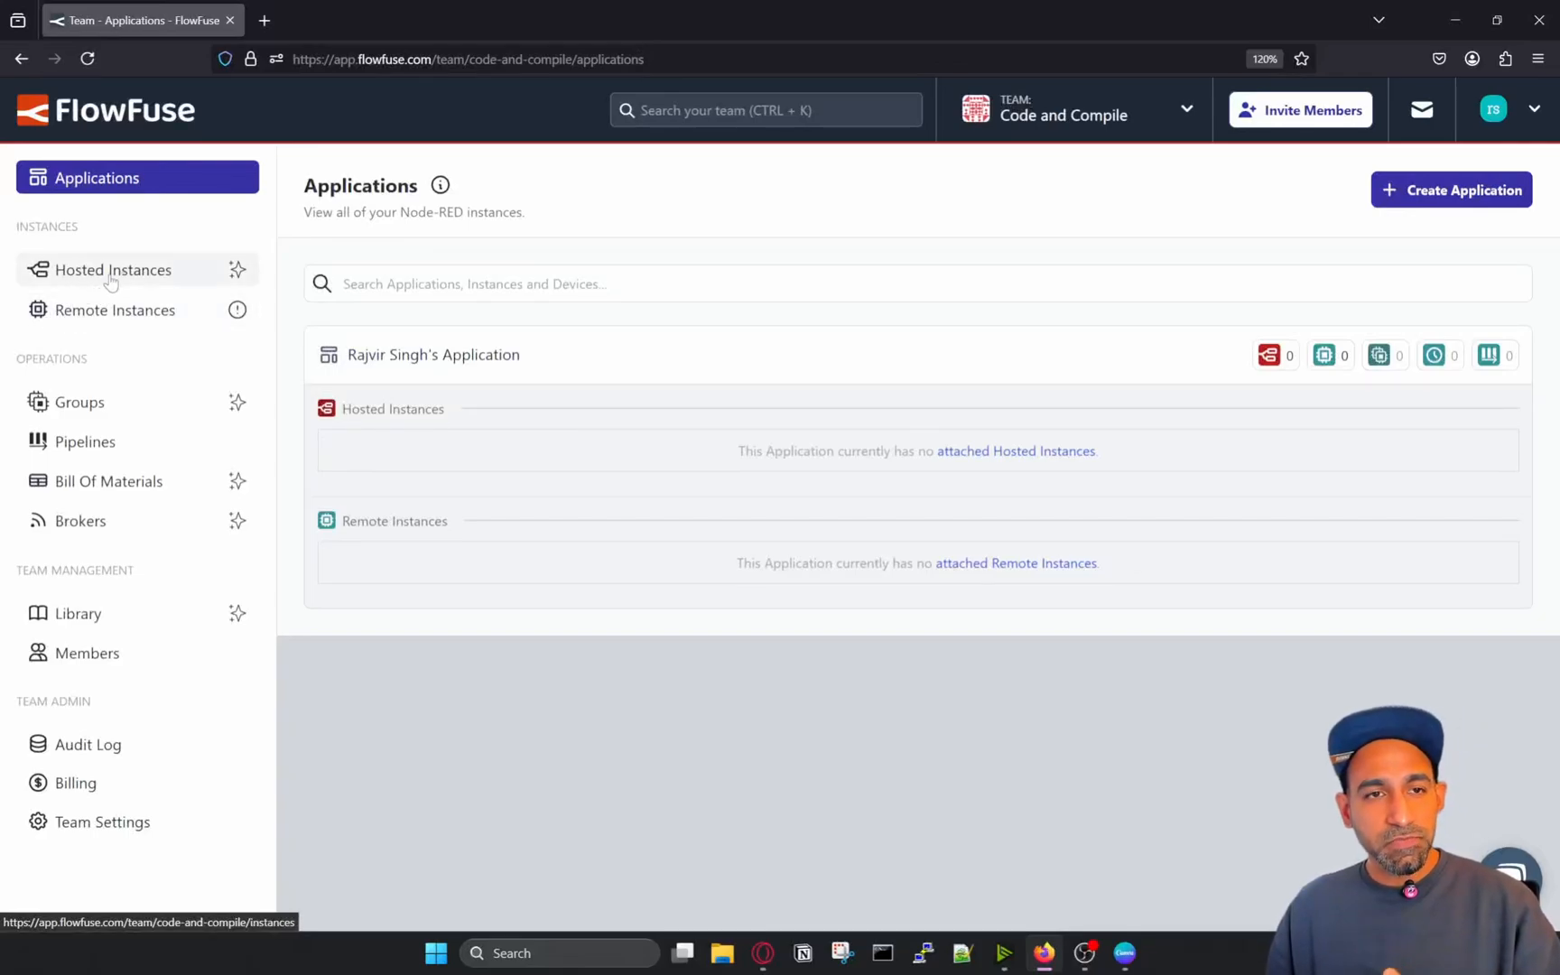
Start adding a remote instance to the team and name it reComputer.
{"action": "mouse_move", "coordinate": [236, 270]}
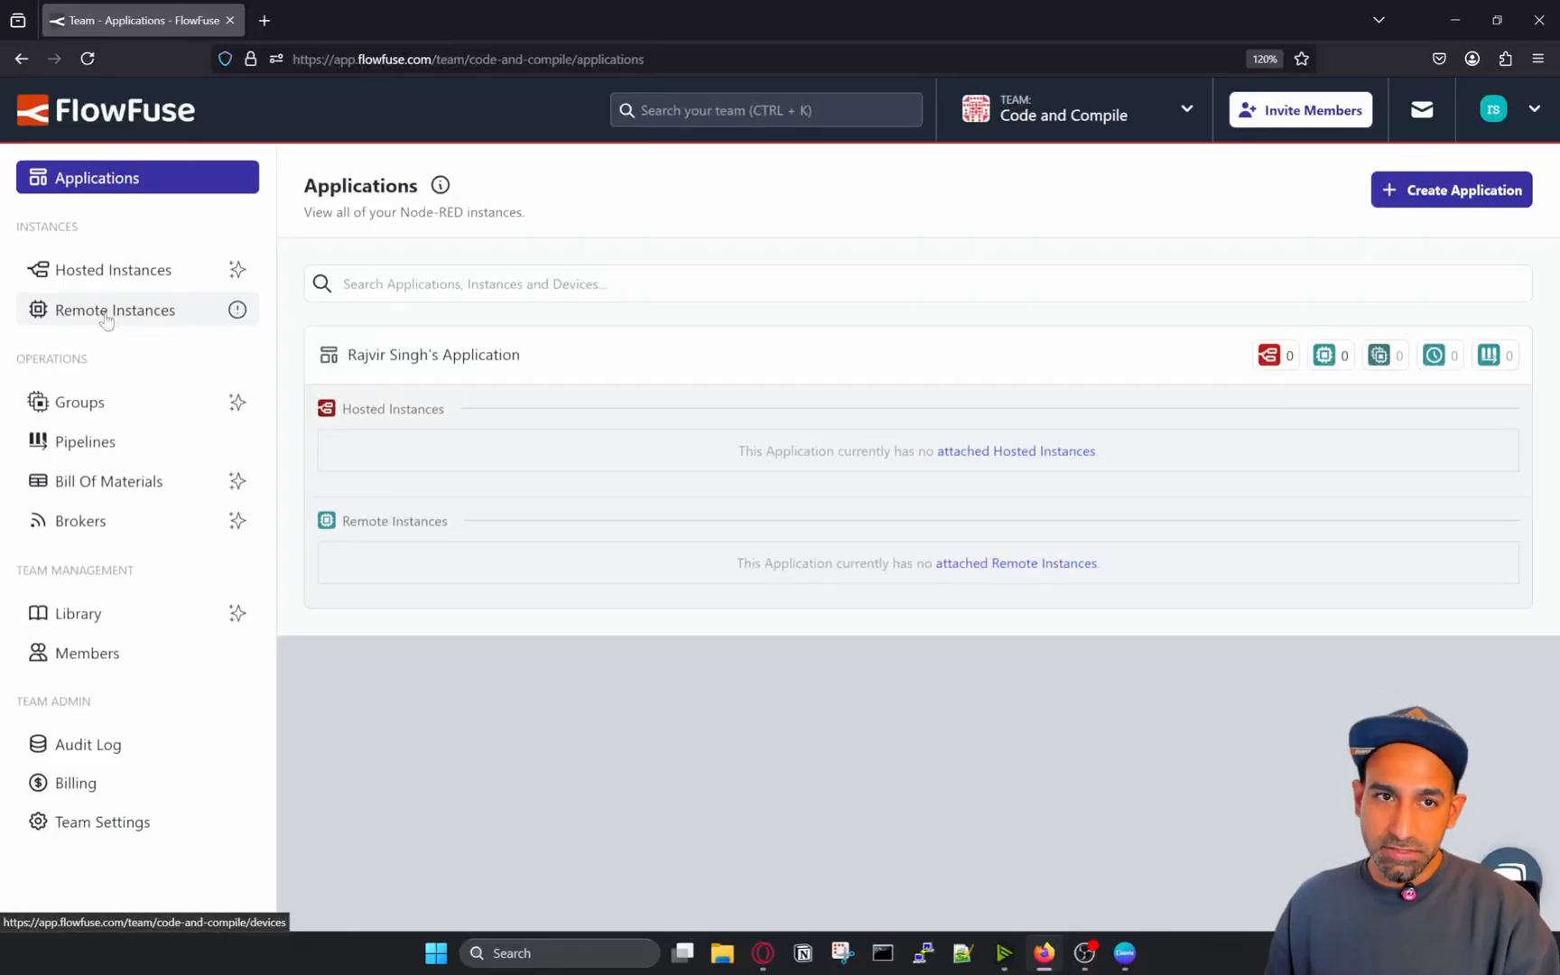
{"action": "left_click", "coordinate": [106, 316]}
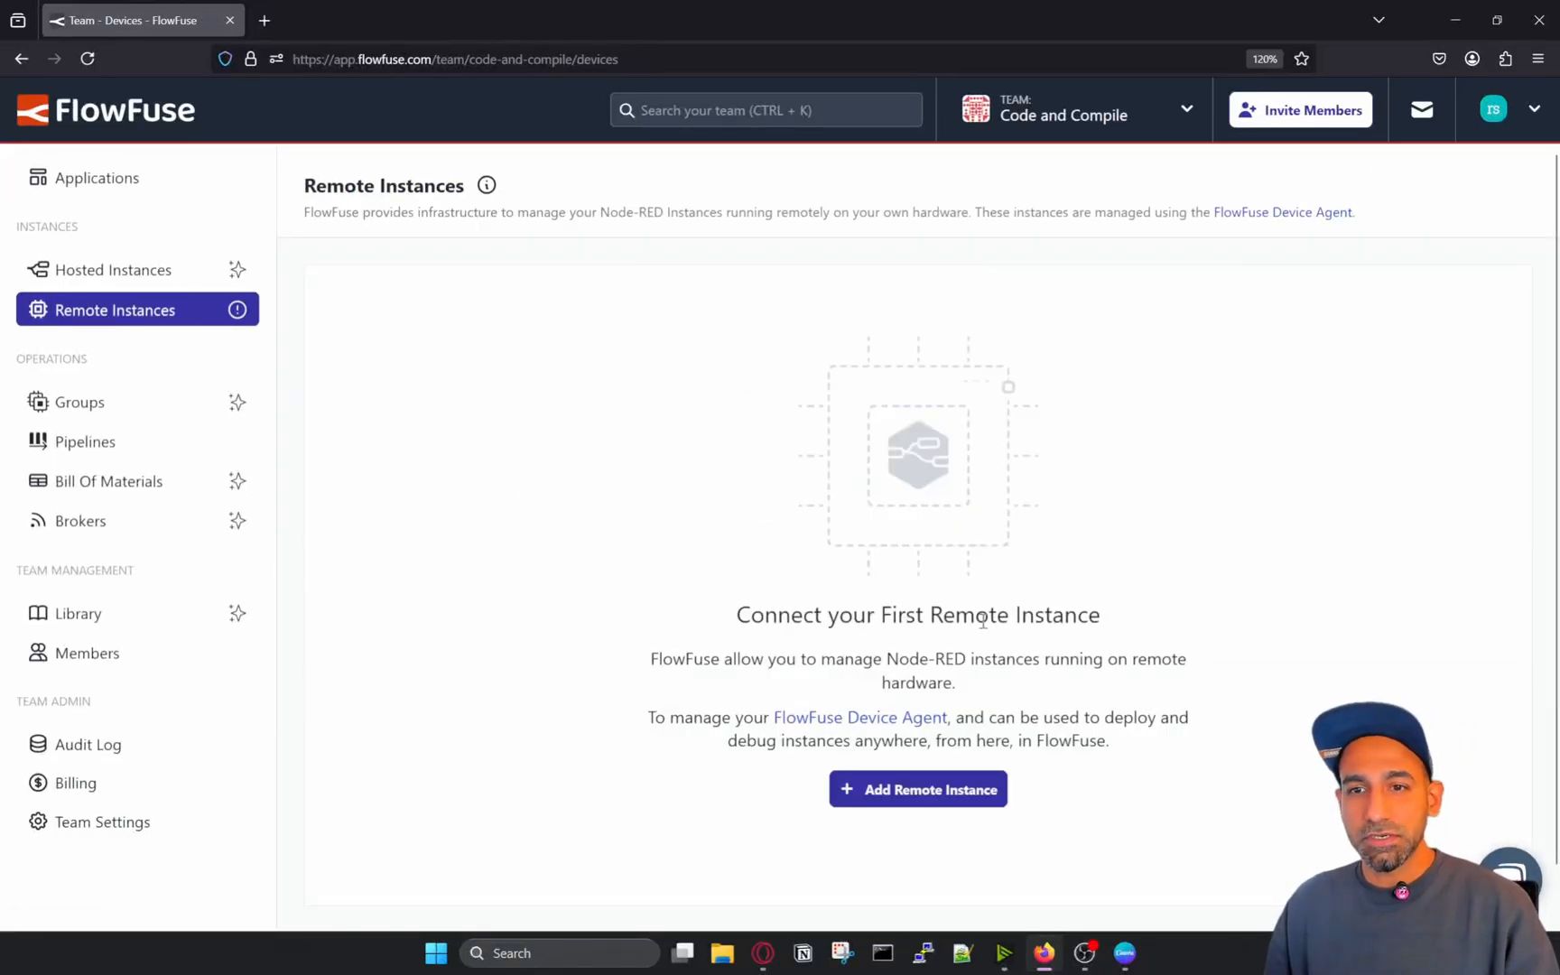
{"action": "left_click", "coordinate": [920, 790]}
{"action": "left_click", "coordinate": [649, 386]}
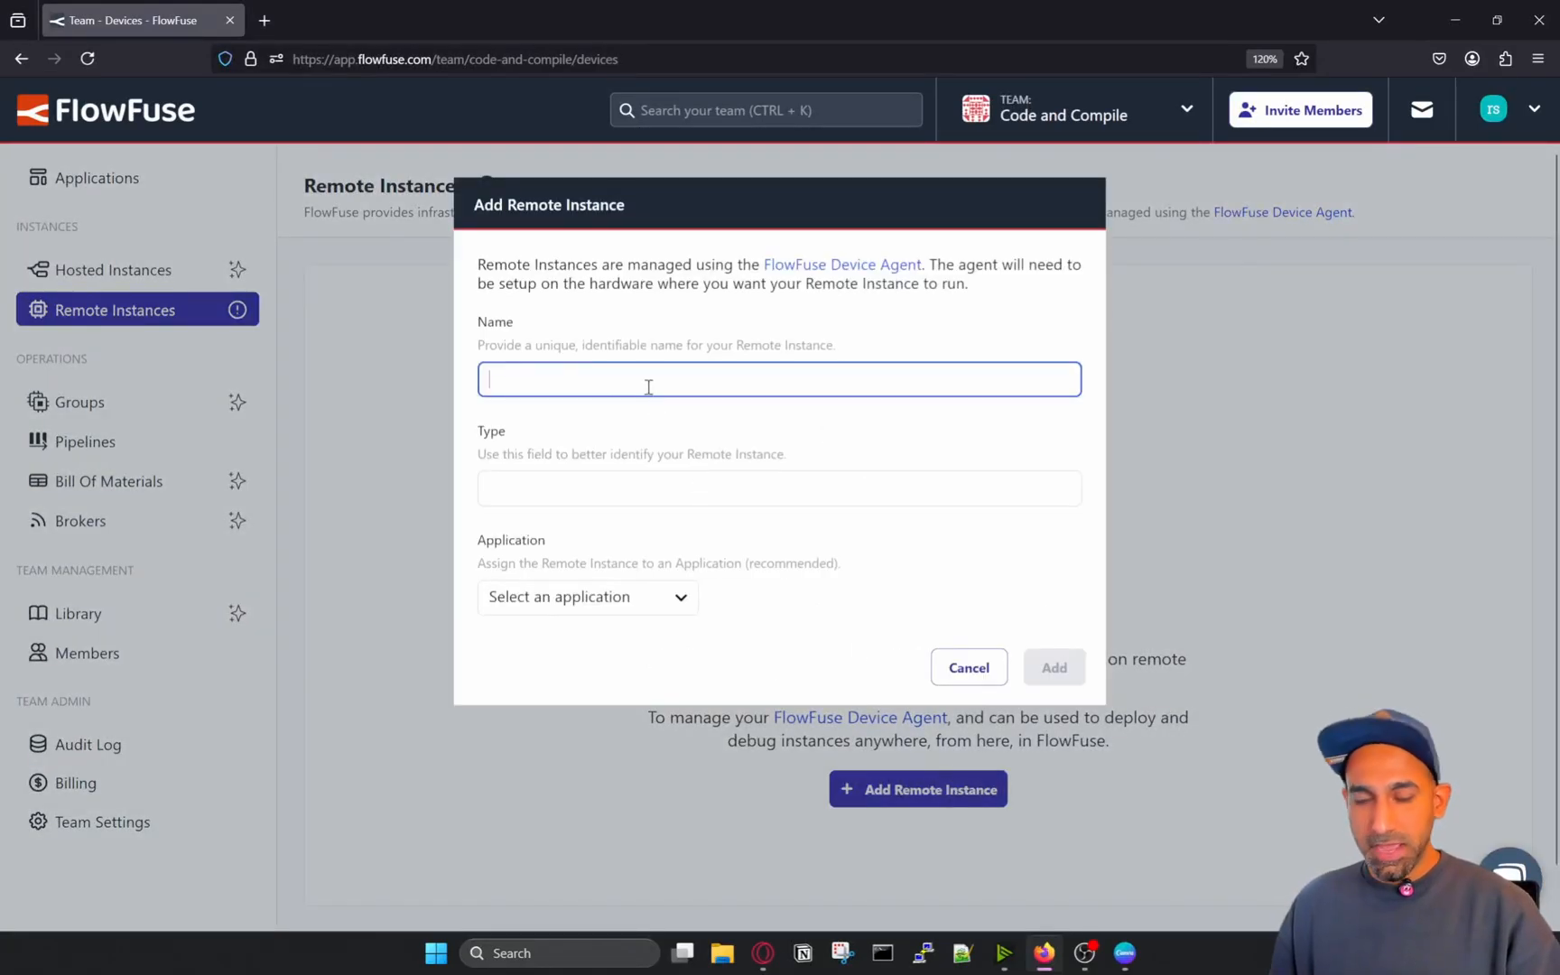
{"action": "type", "text": "reComputer"}
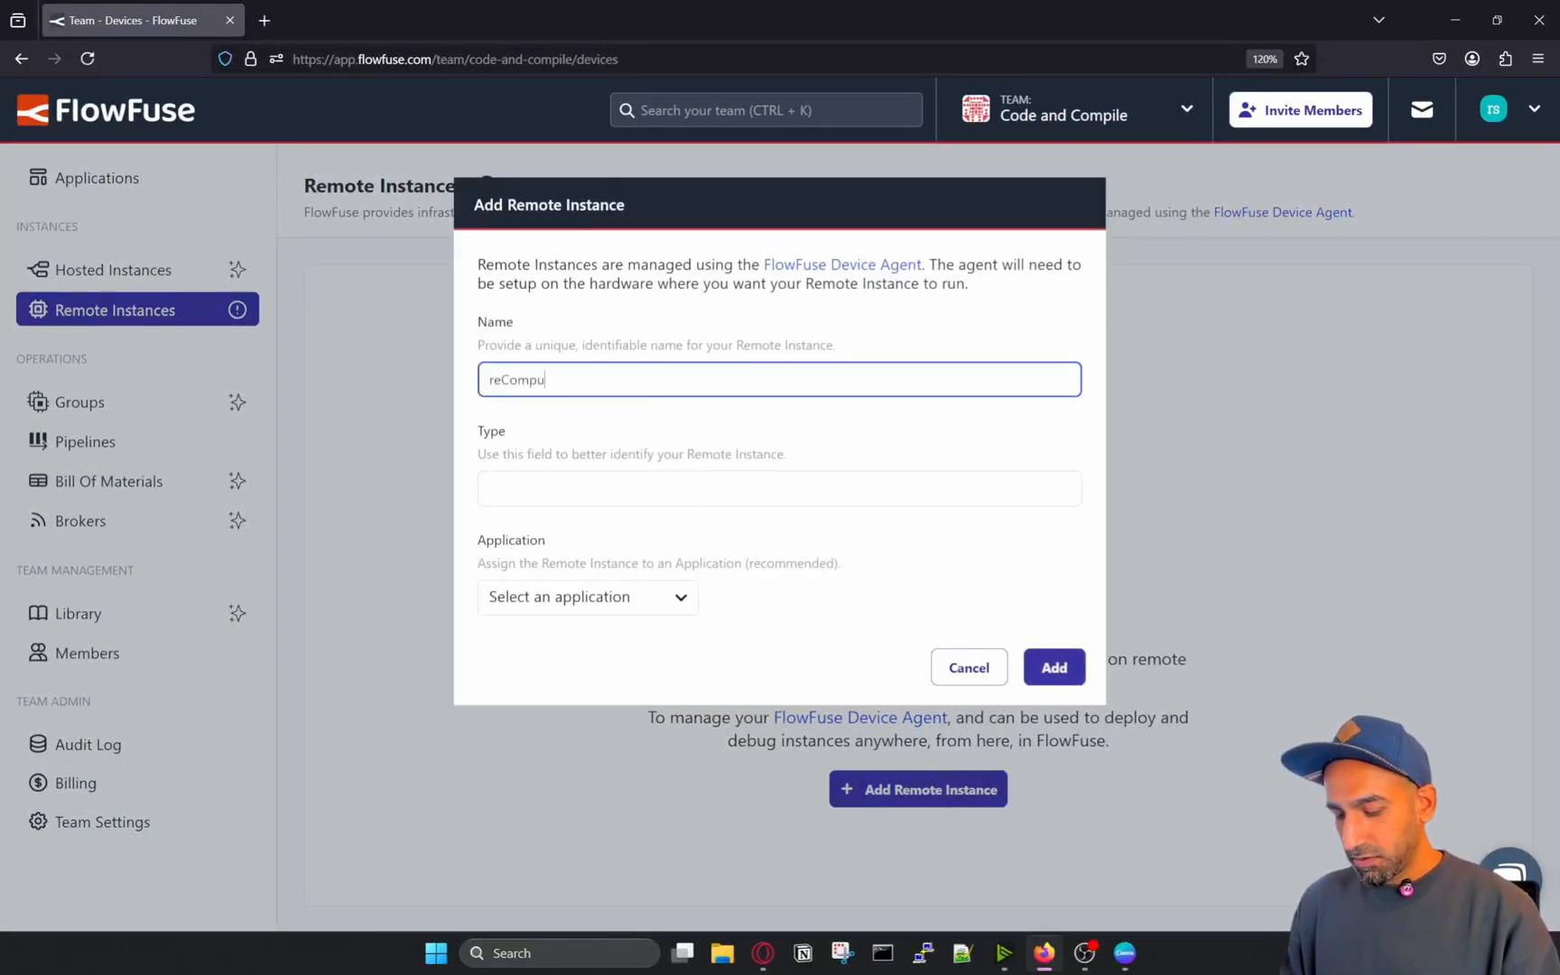
Set the remote instance's type to Edge Computer, assign it to the existing application and add it.
{"action": "left_click", "coordinate": [686, 485]}
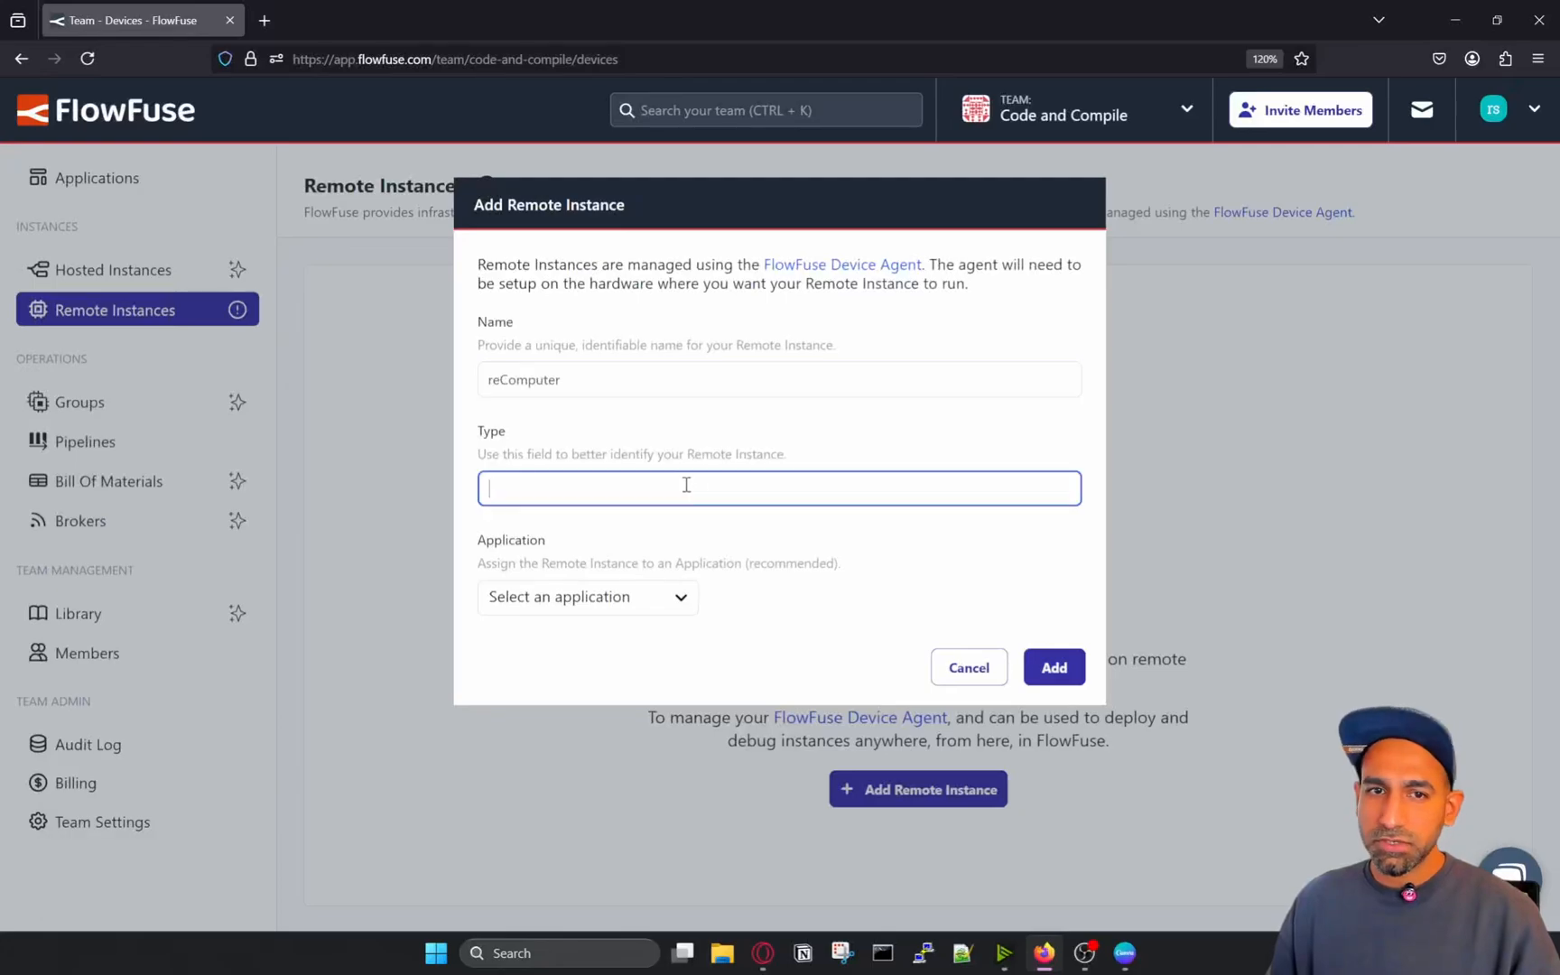
{"action": "type", "text": "Edge C"}
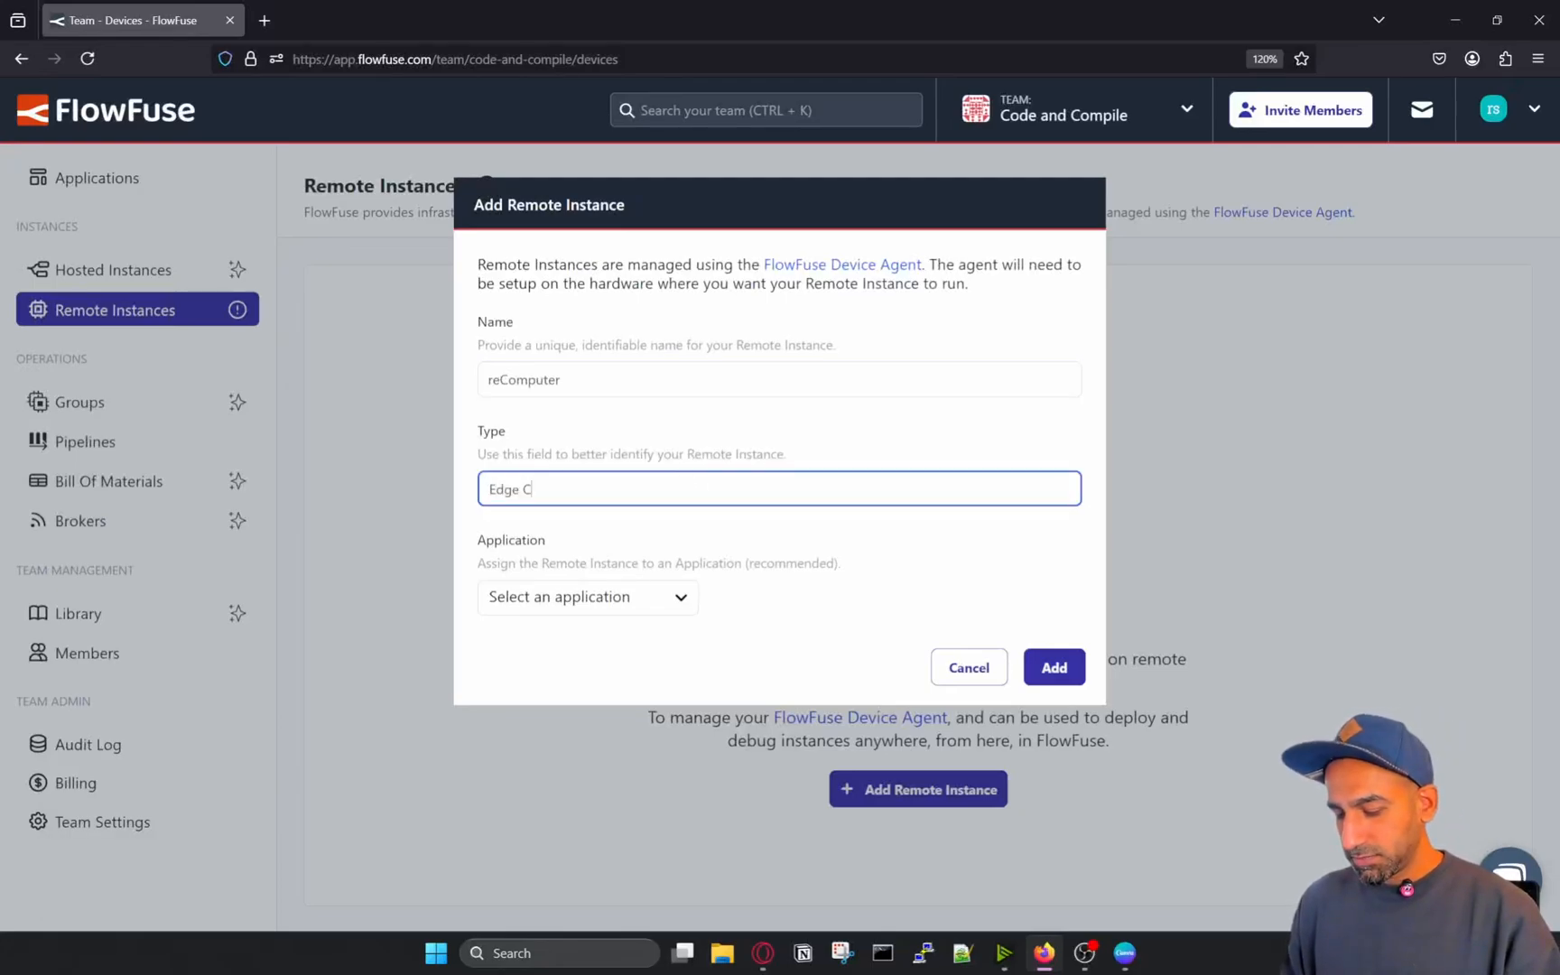
{"action": "type", "text": "omputer"}
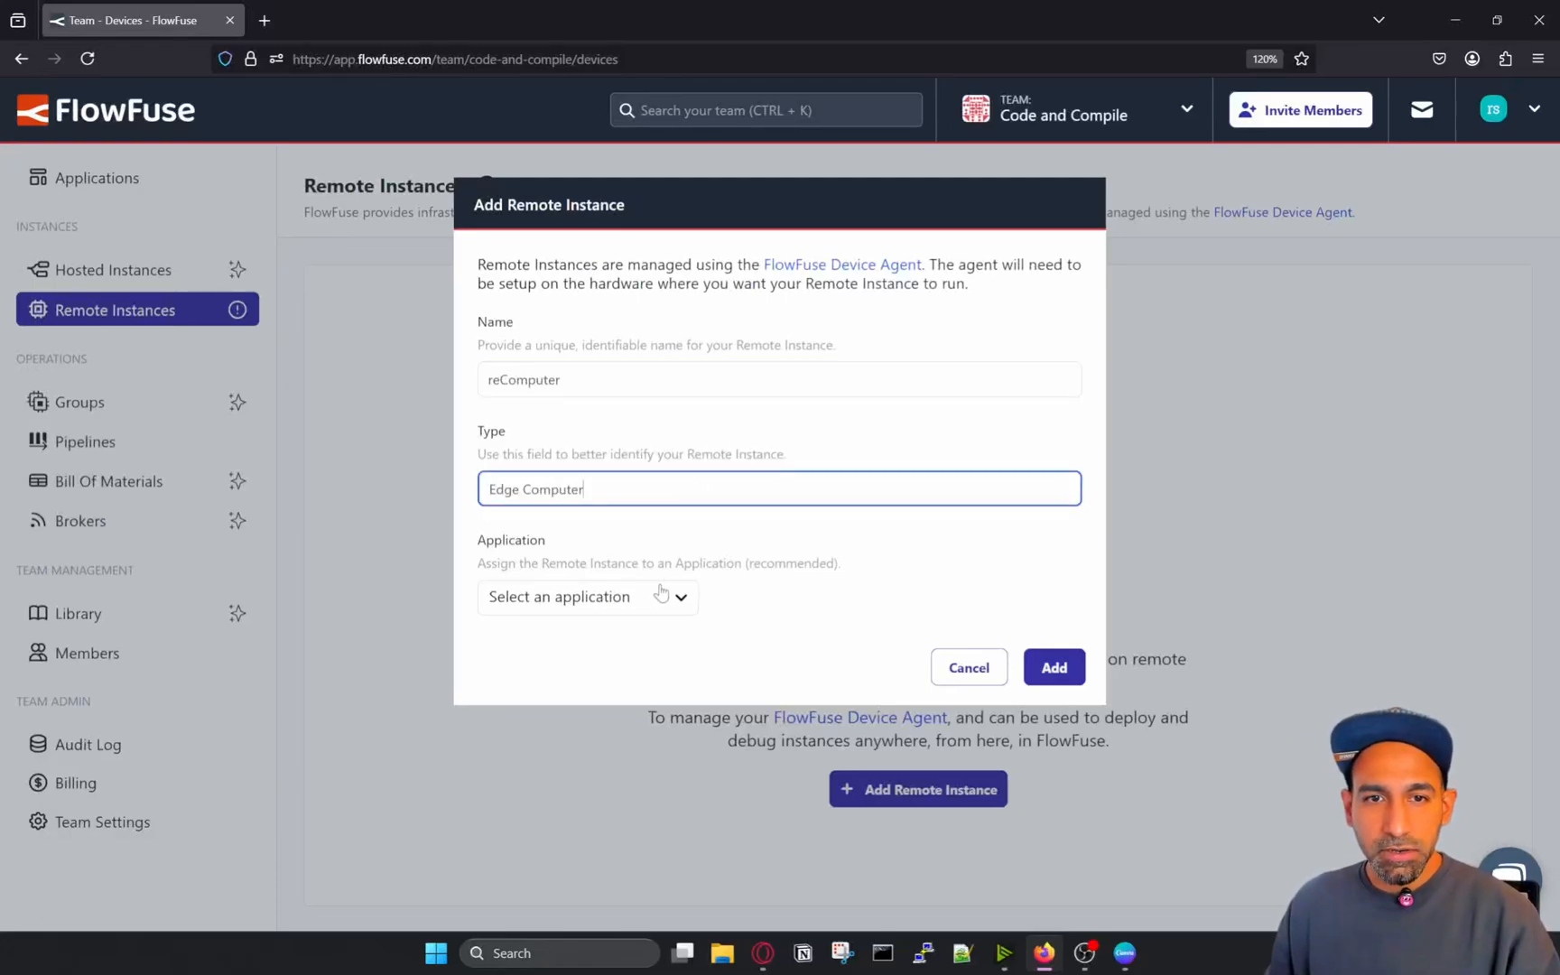
{"action": "left_click", "coordinate": [663, 596]}
{"action": "left_click", "coordinate": [623, 670]}
{"action": "left_click", "coordinate": [623, 670]}
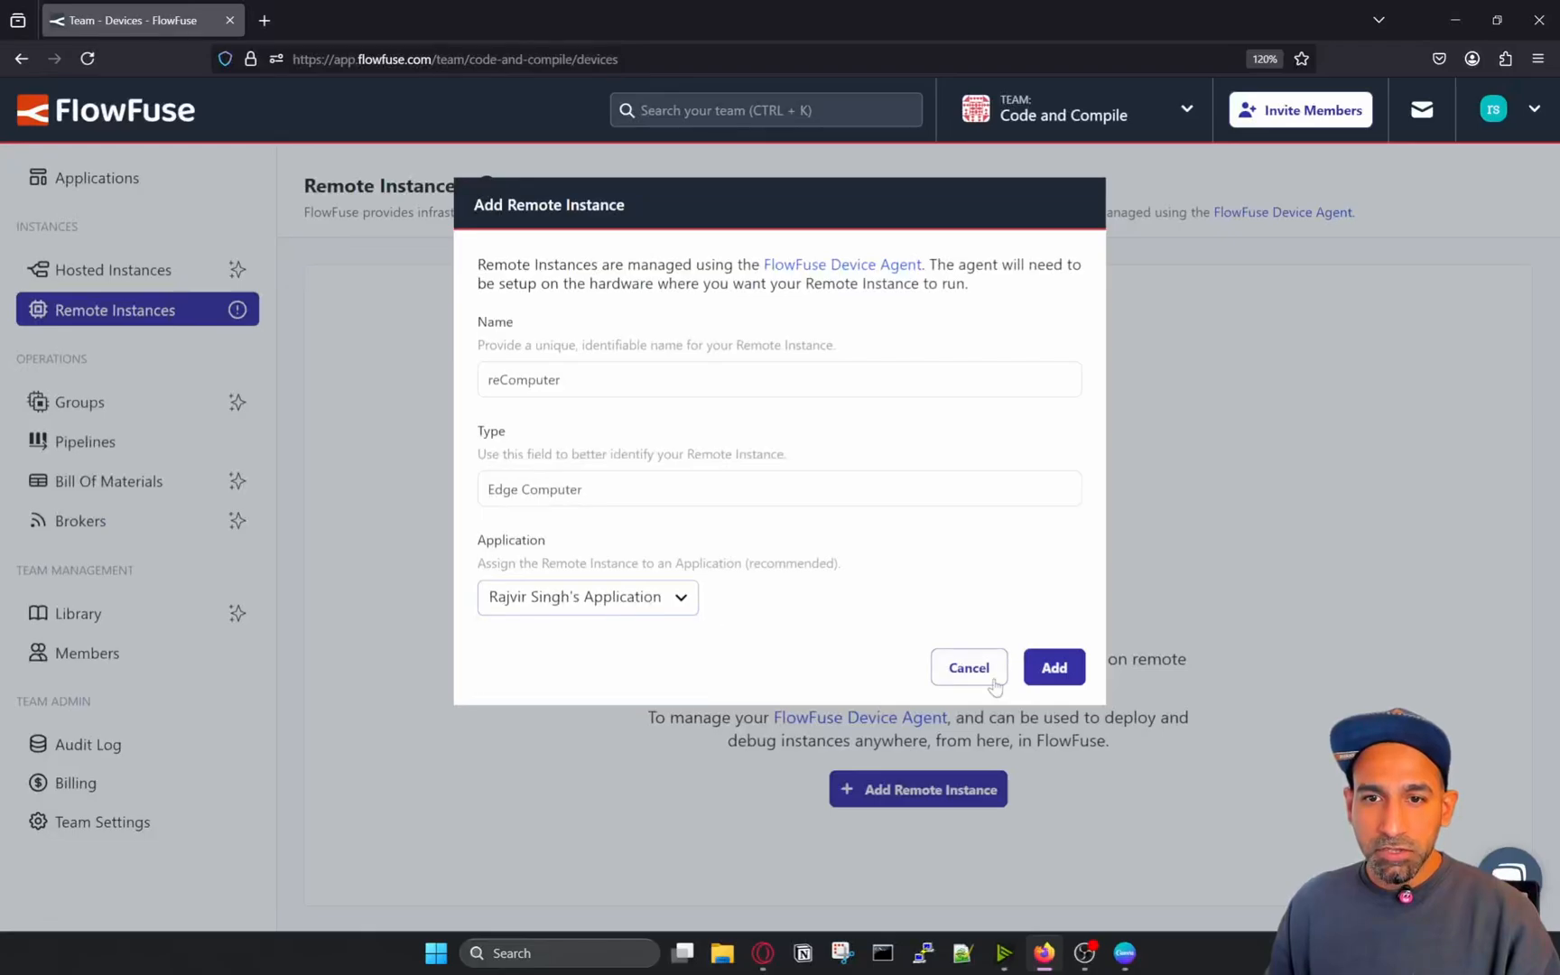
{"action": "left_click", "coordinate": [1054, 673]}
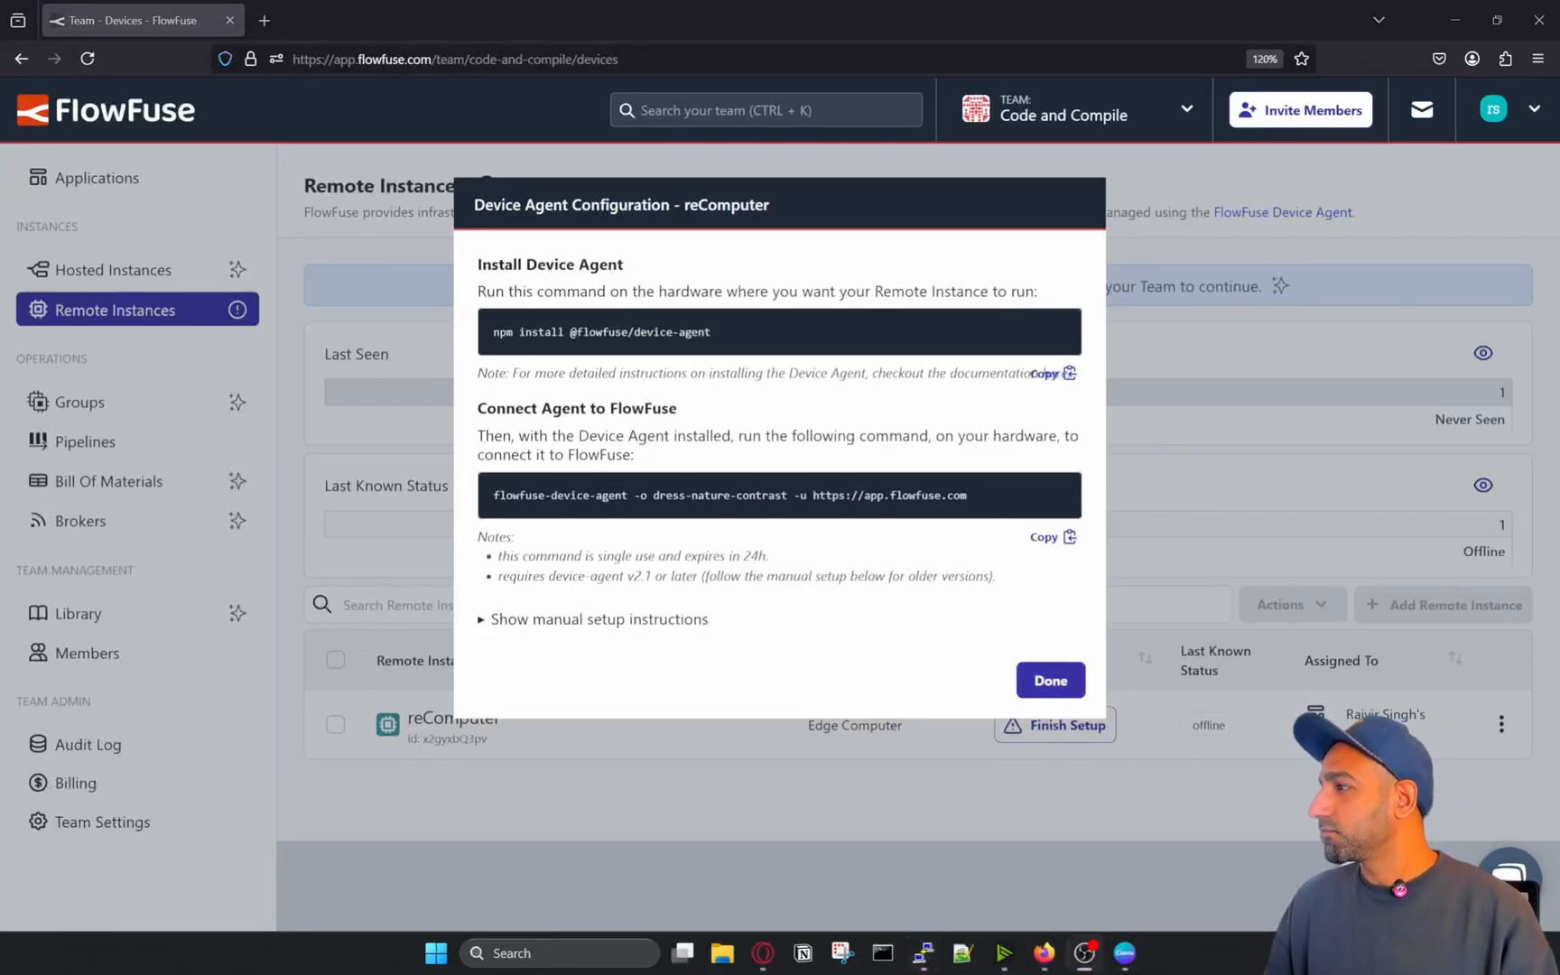
Switch to PuTTY and open an SSH session to 192.168.178.66.
{"action": "left_click_drag", "start_coordinate": [1107, 300], "coordinate": [915, 327]}
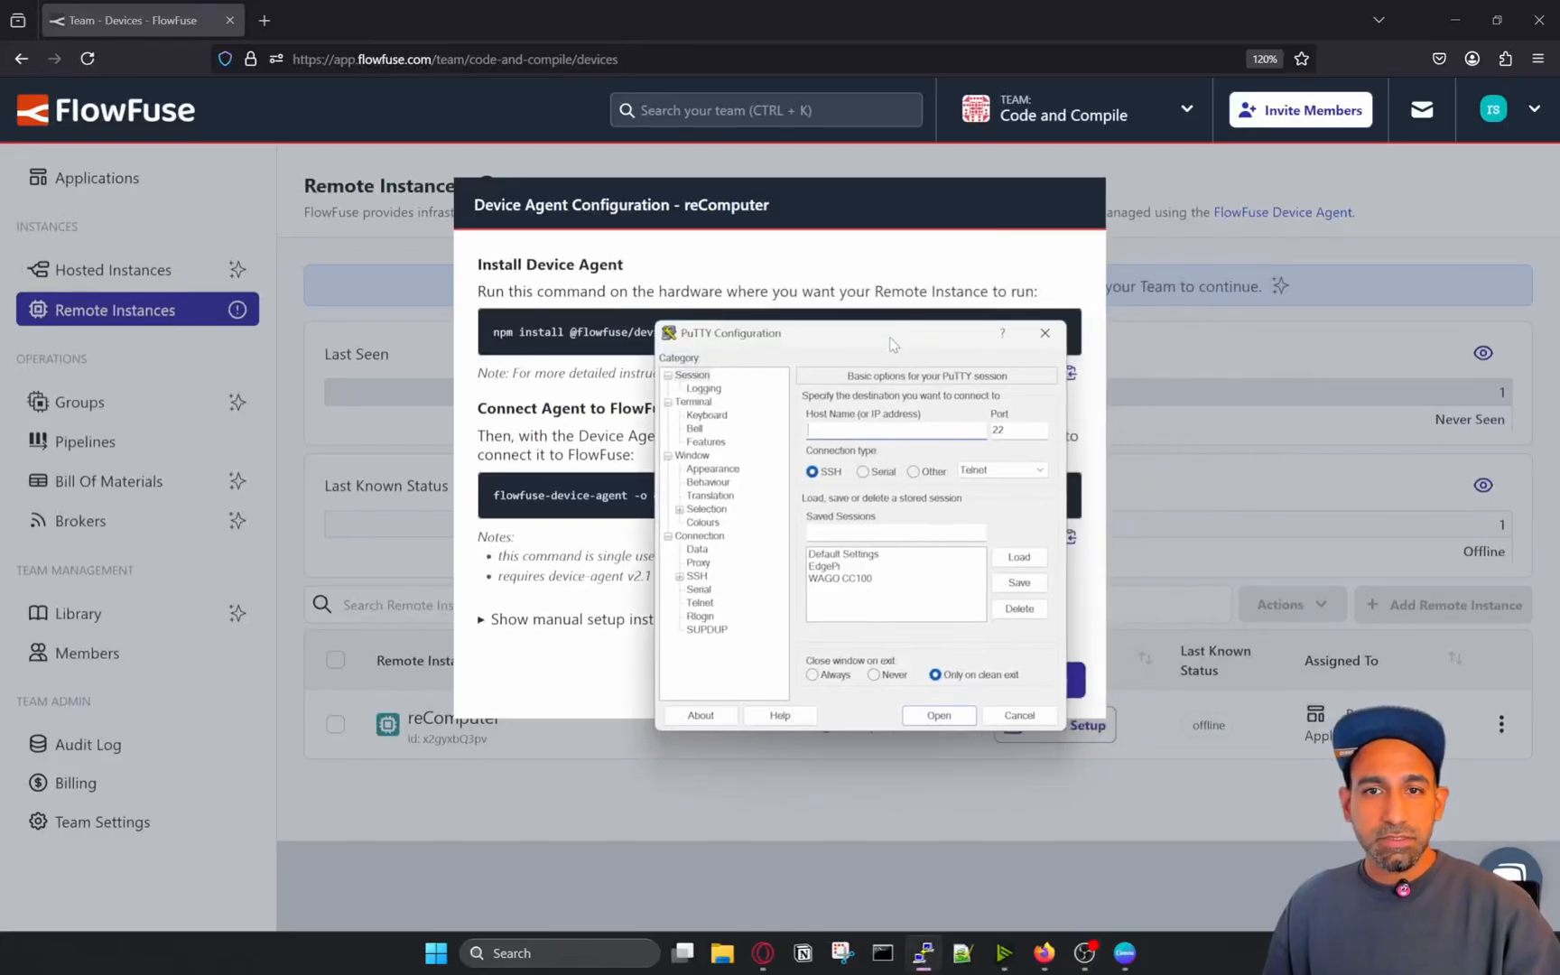
{"action": "left_click", "coordinate": [907, 427]}
{"action": "type", "text": "129"}
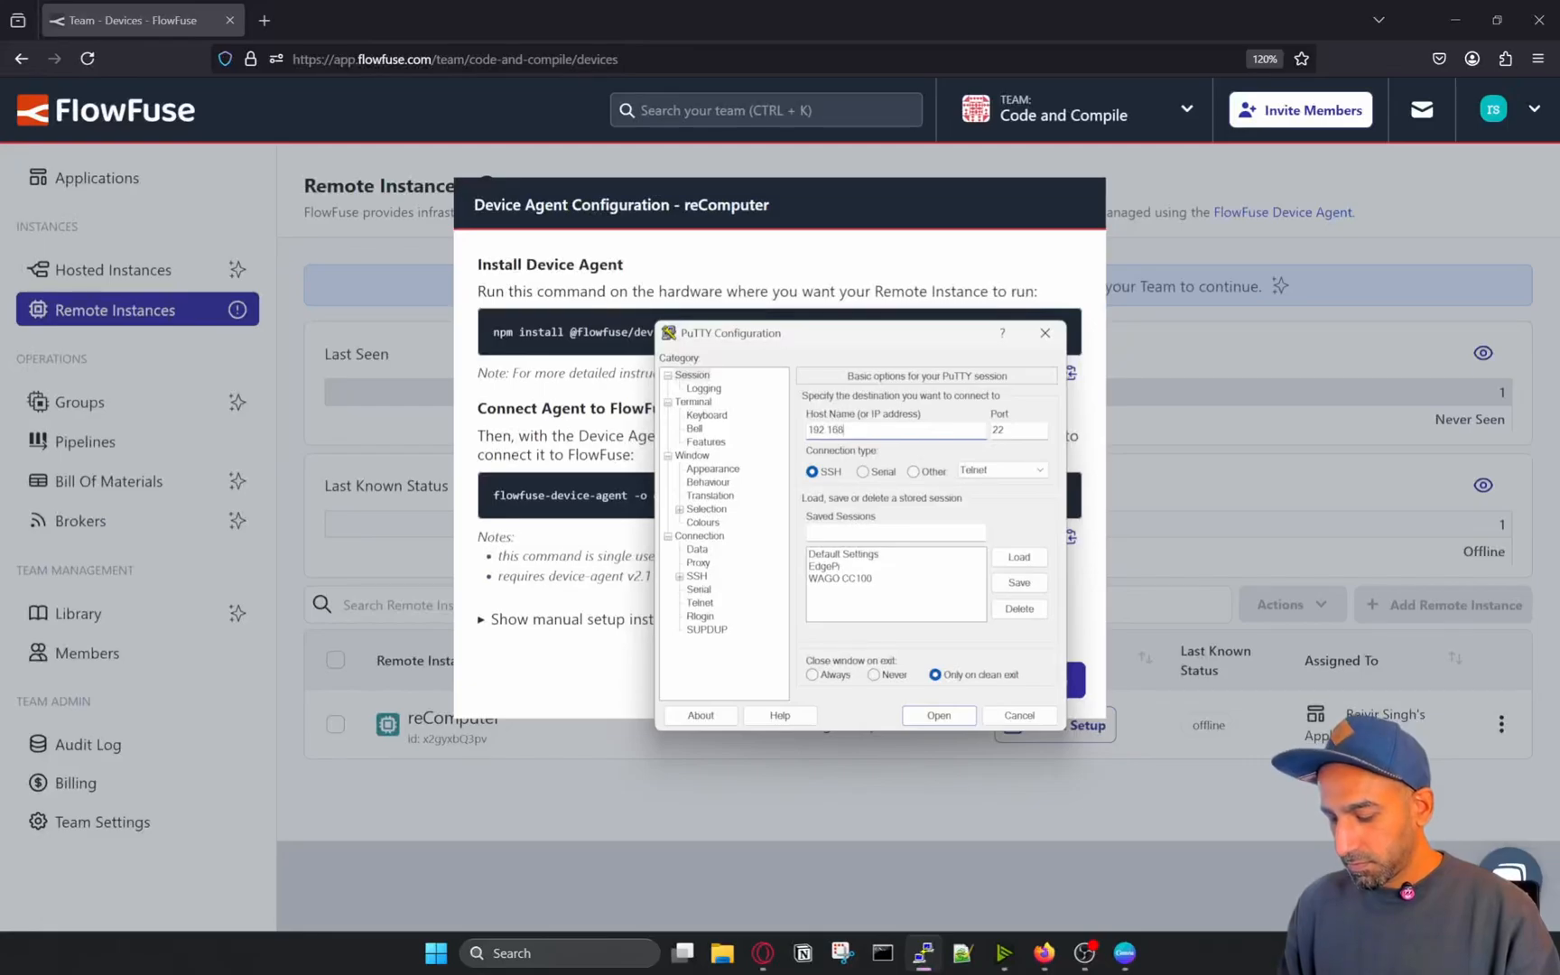
{"action": "type", "text": ".168.178.66"}
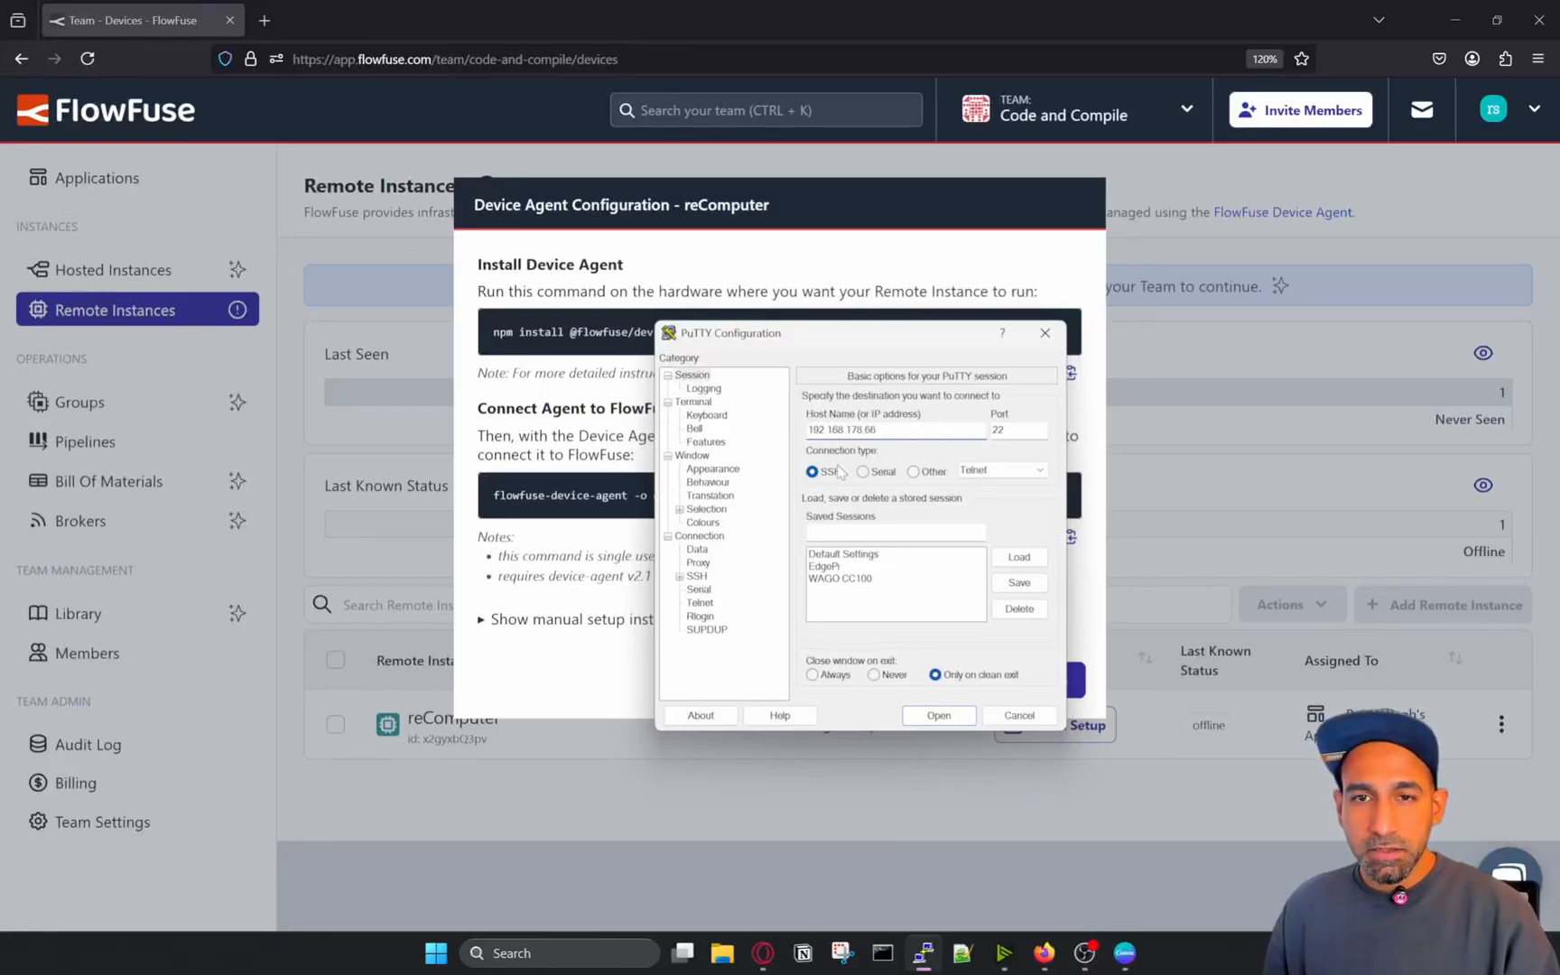
{"action": "left_click", "coordinate": [939, 715]}
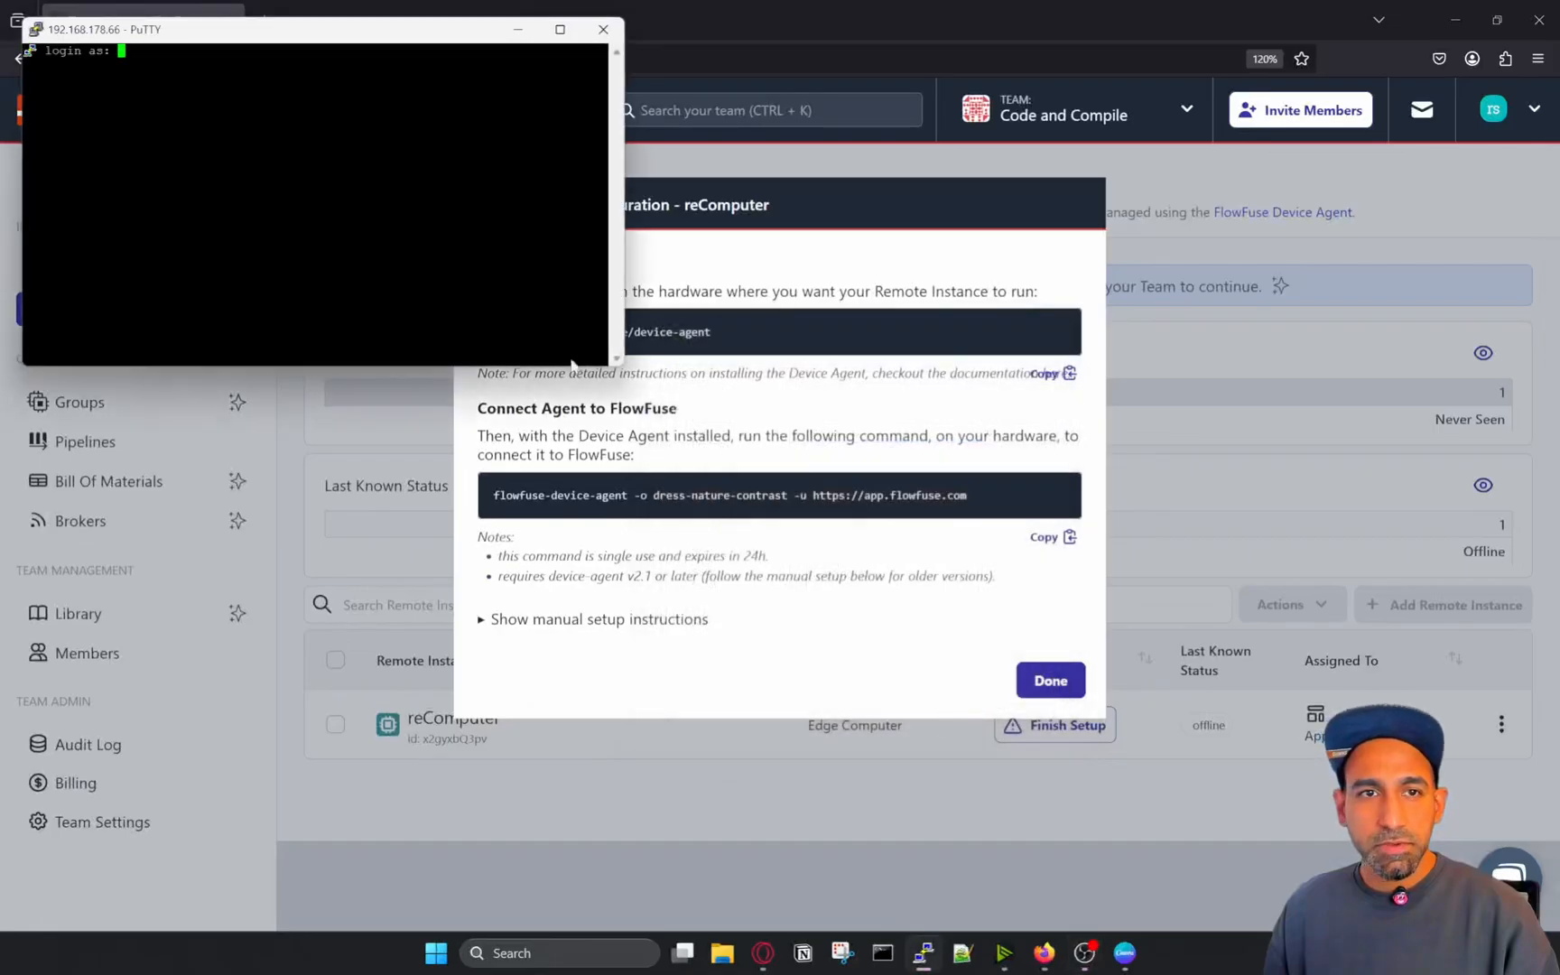
Log in to the SSH session as recomputer with the device's password.
{"action": "left_click_drag", "start_coordinate": [404, 47], "coordinate": [913, 285]}
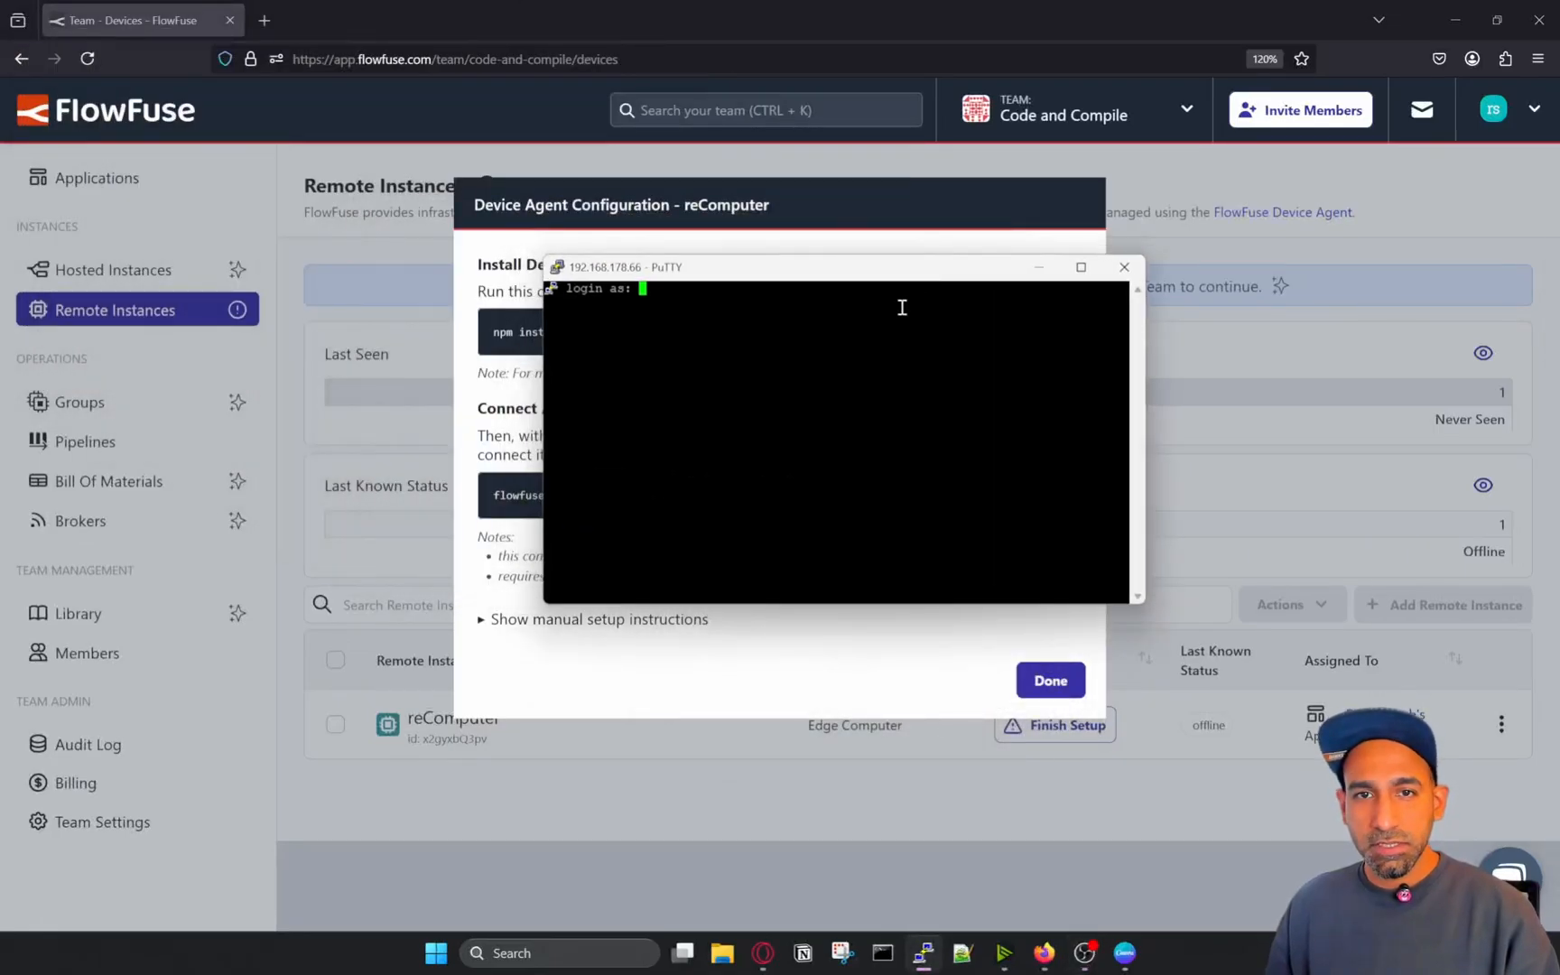
{"action": "type", "text": "recomputer"}
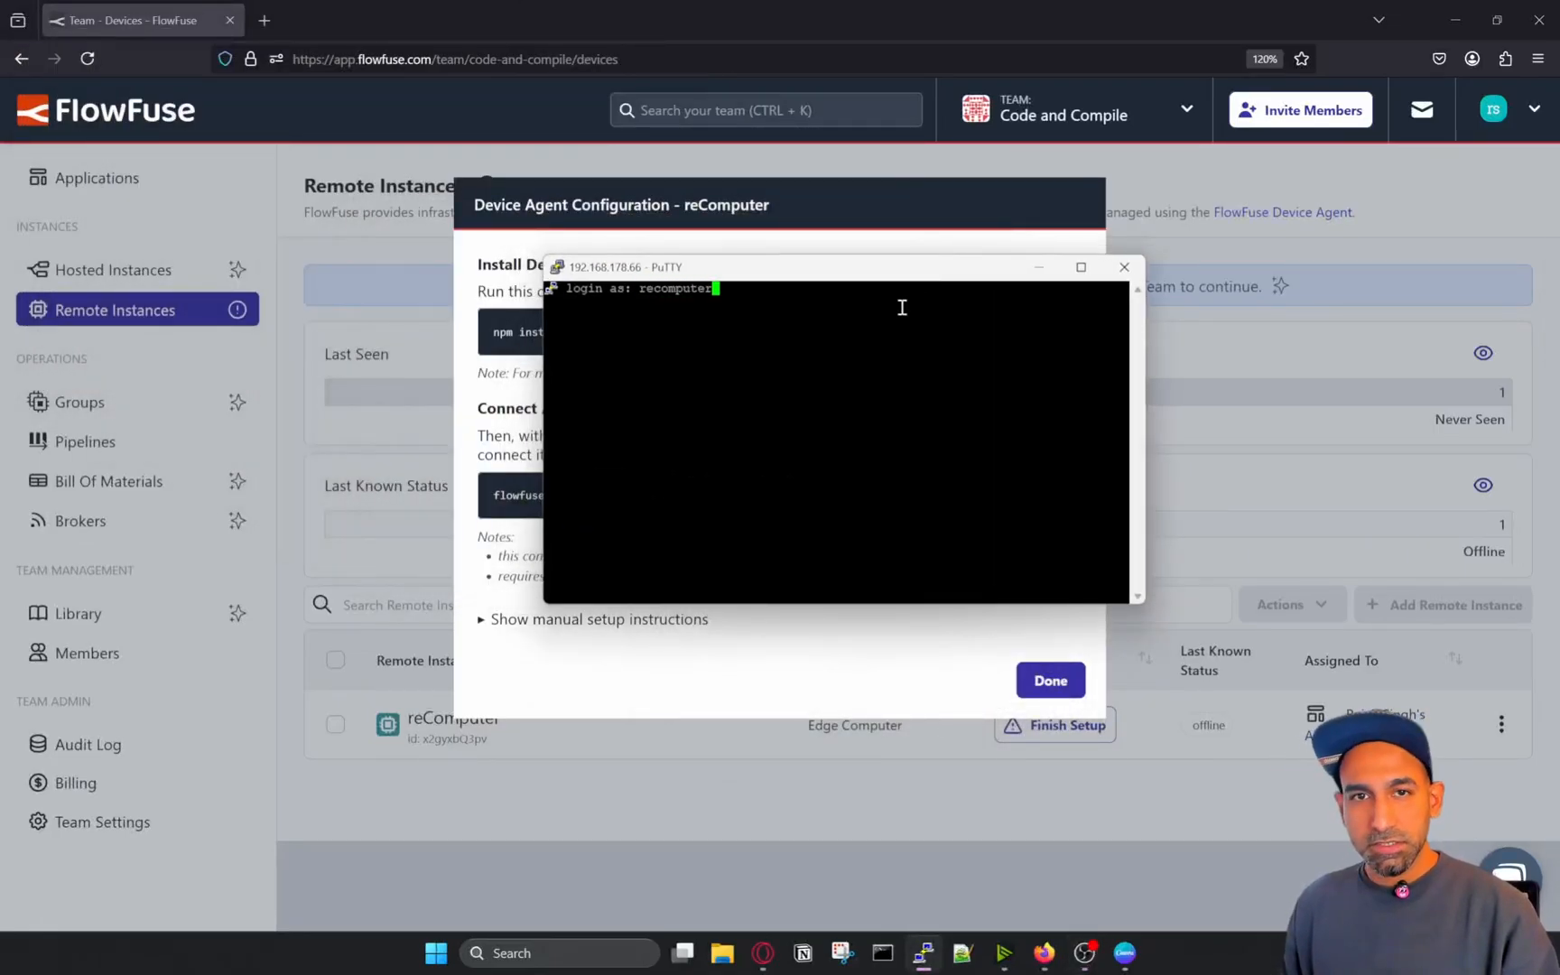
{"action": "key", "text": "Return"}
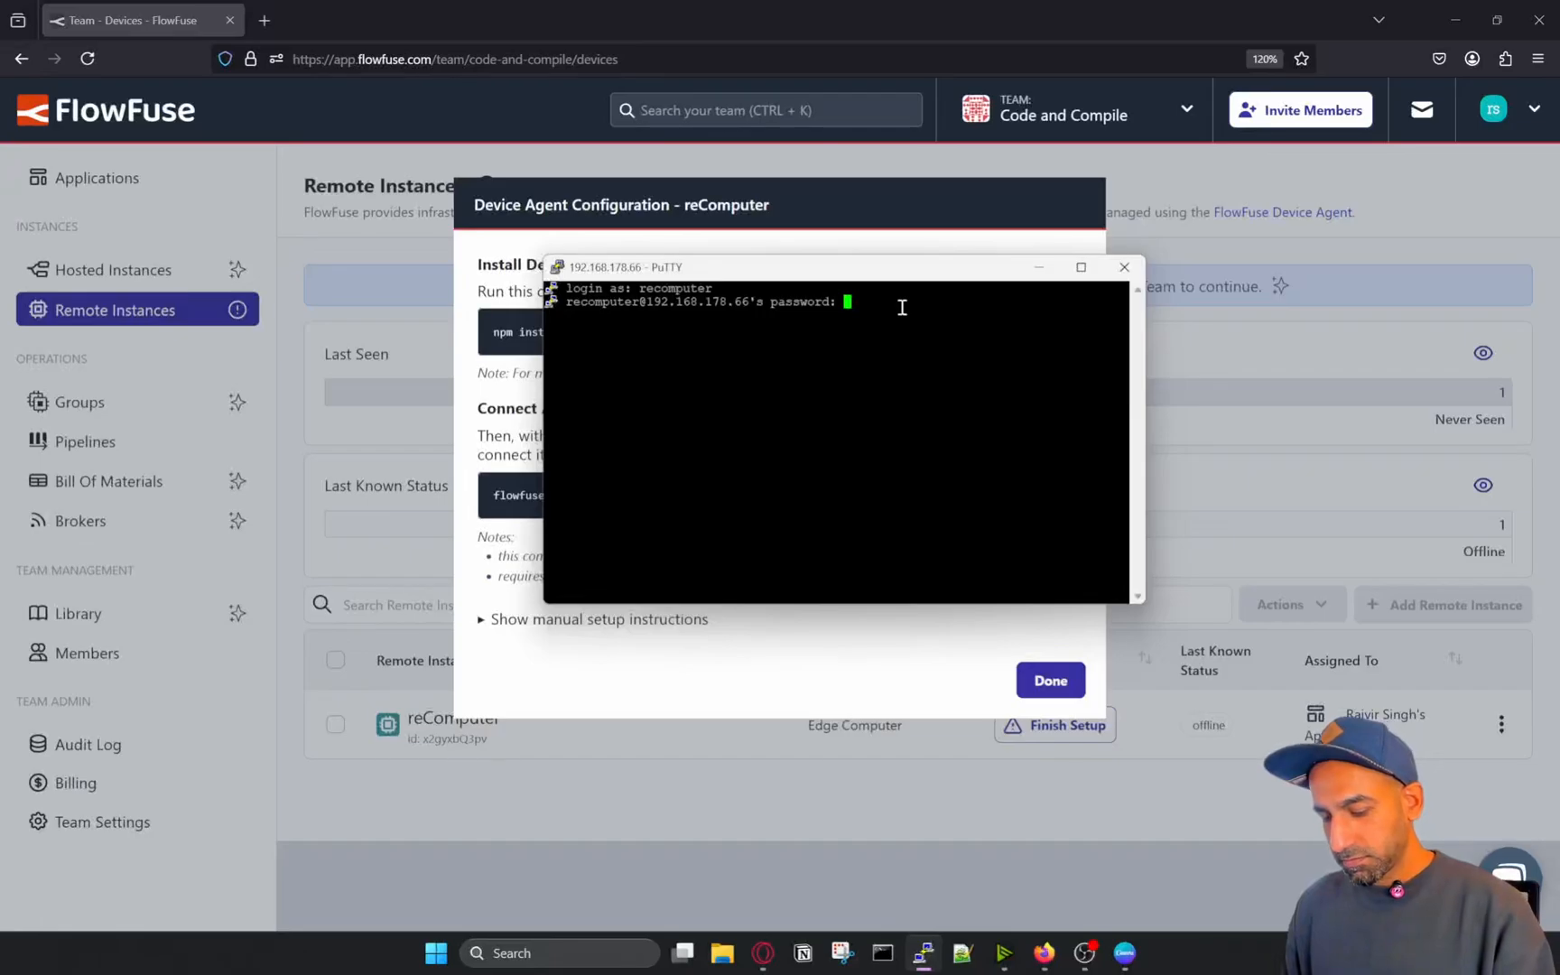
{"action": "key", "text": "Return"}
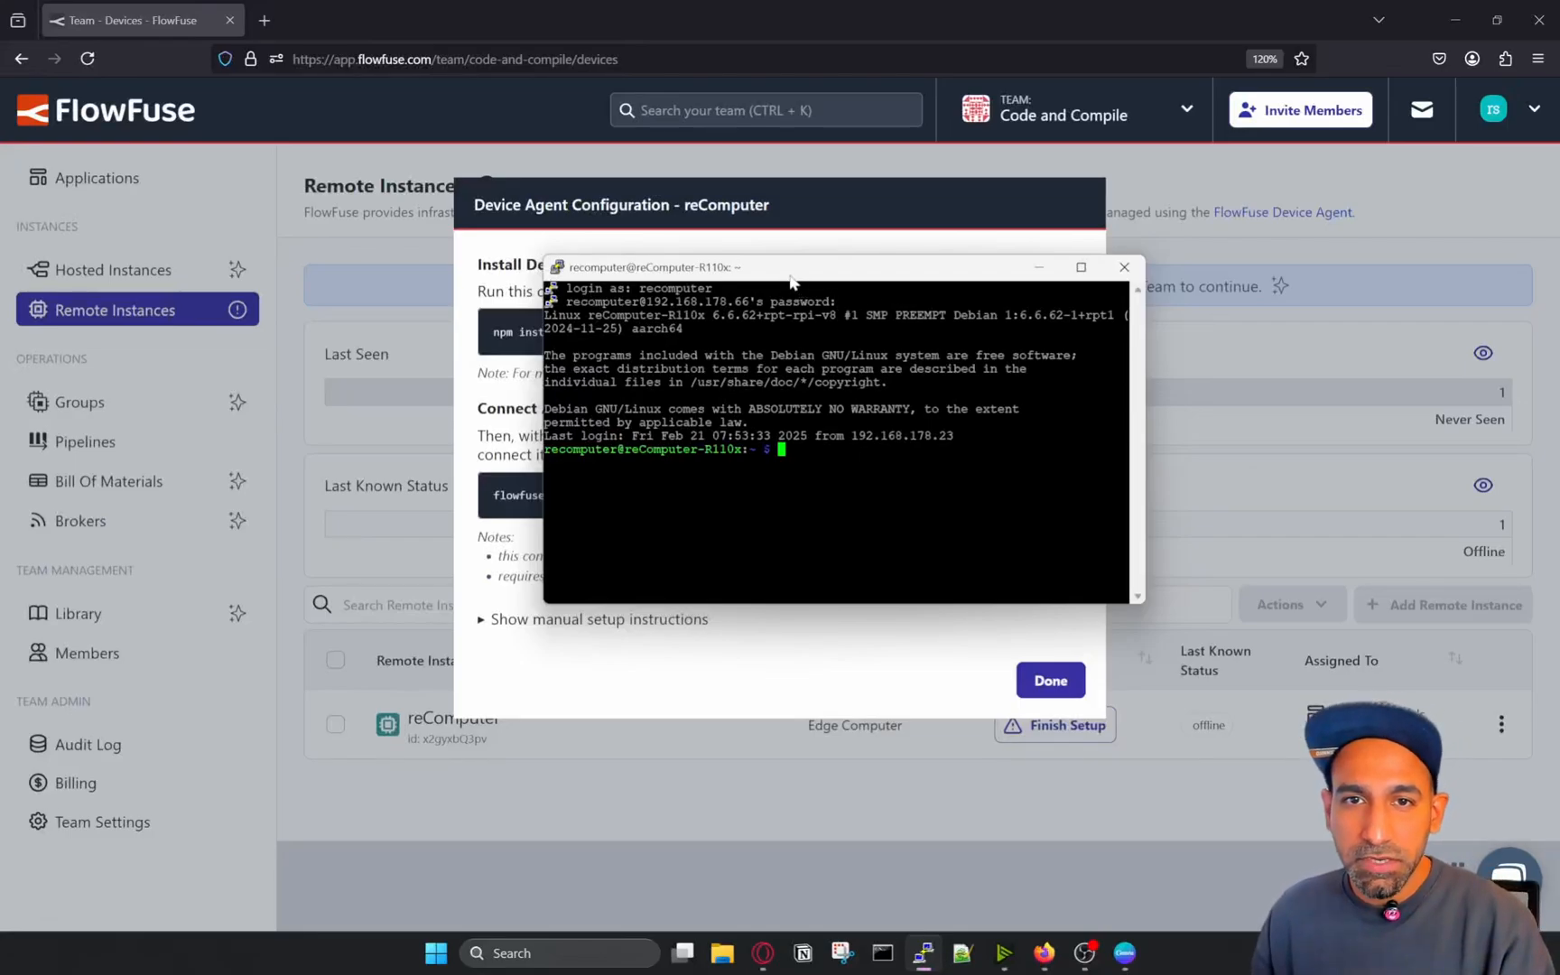
{"action": "left_click_drag", "start_coordinate": [812, 267], "coordinate": [1228, 451]}
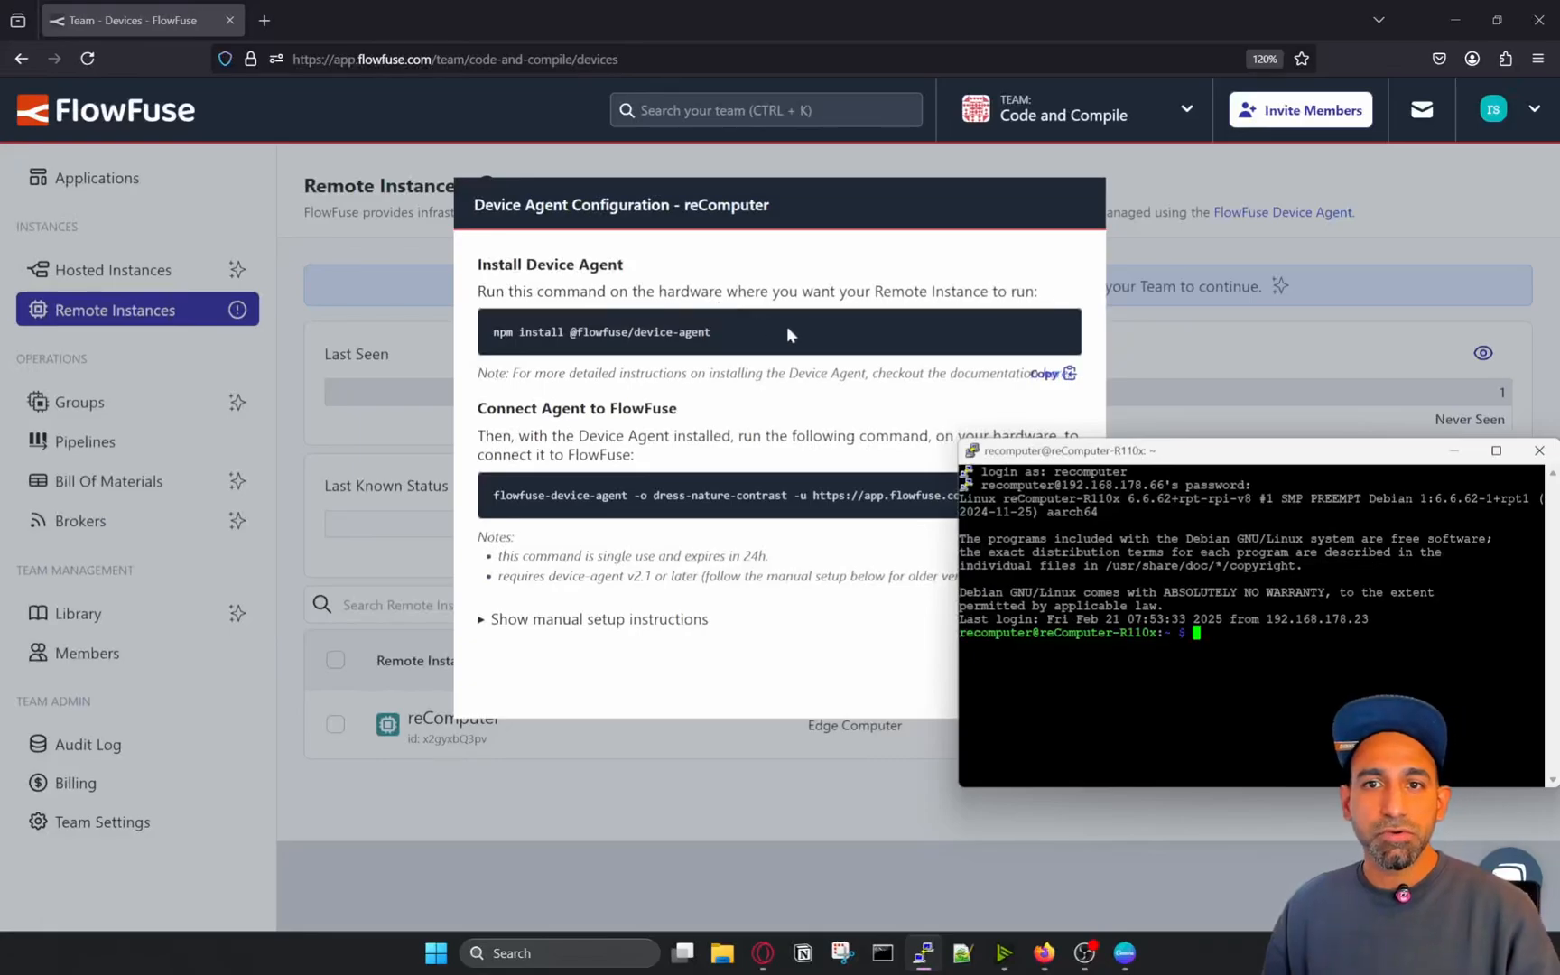
{"action": "left_click", "coordinate": [1050, 373]}
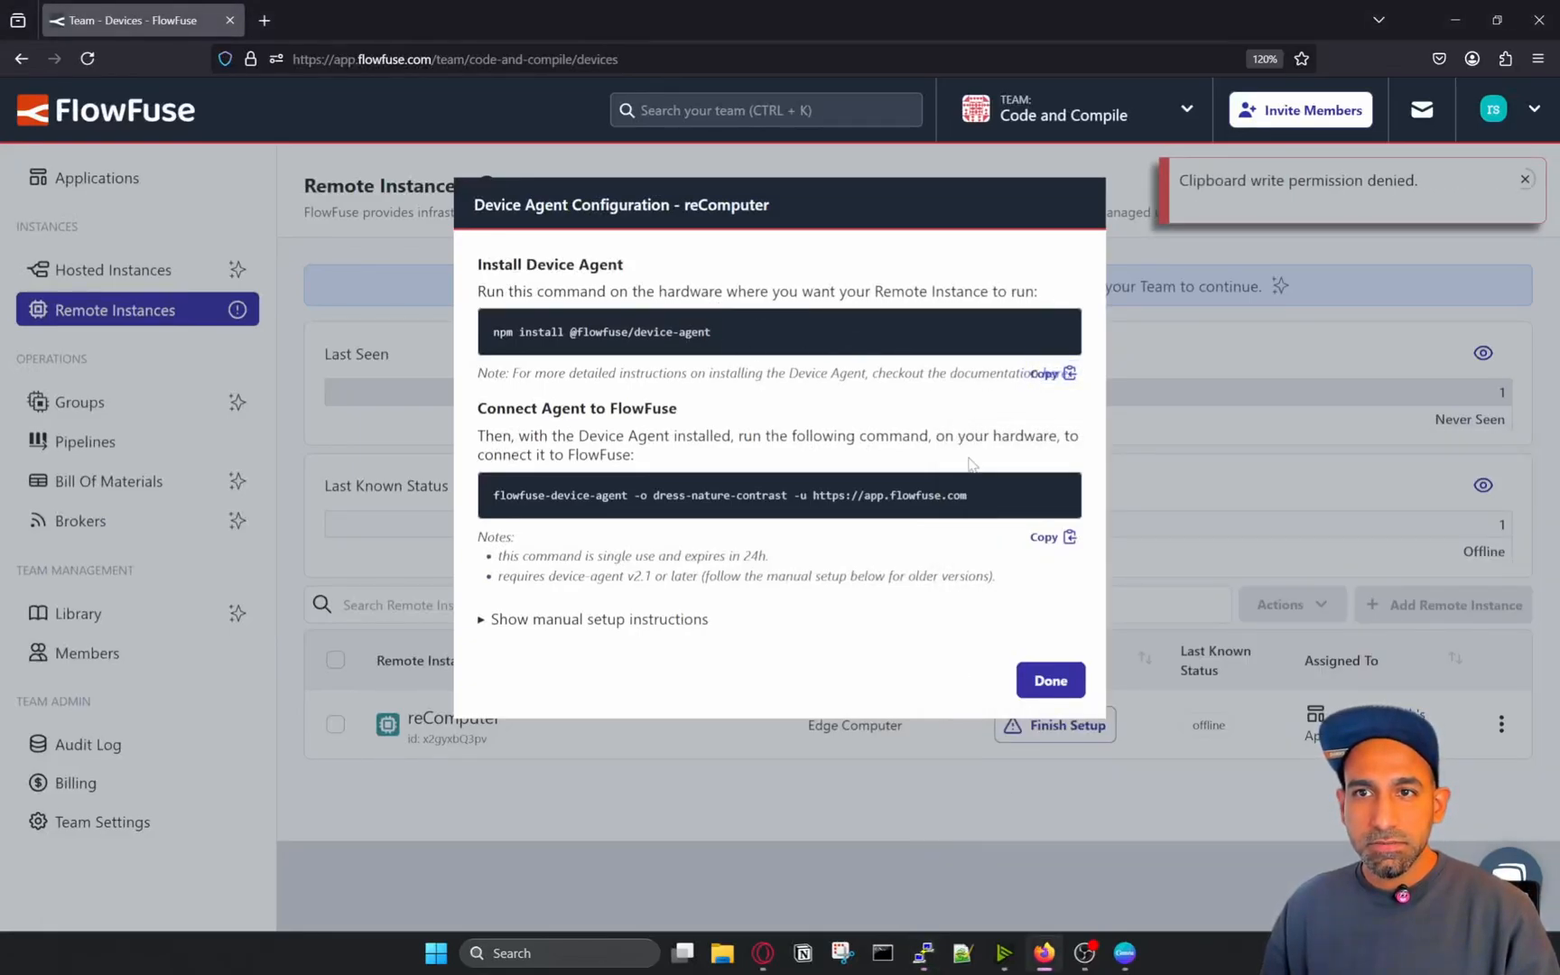
{"action": "triple_click", "coordinate": [669, 331]}
{"action": "key", "text": "ctrl+c"}
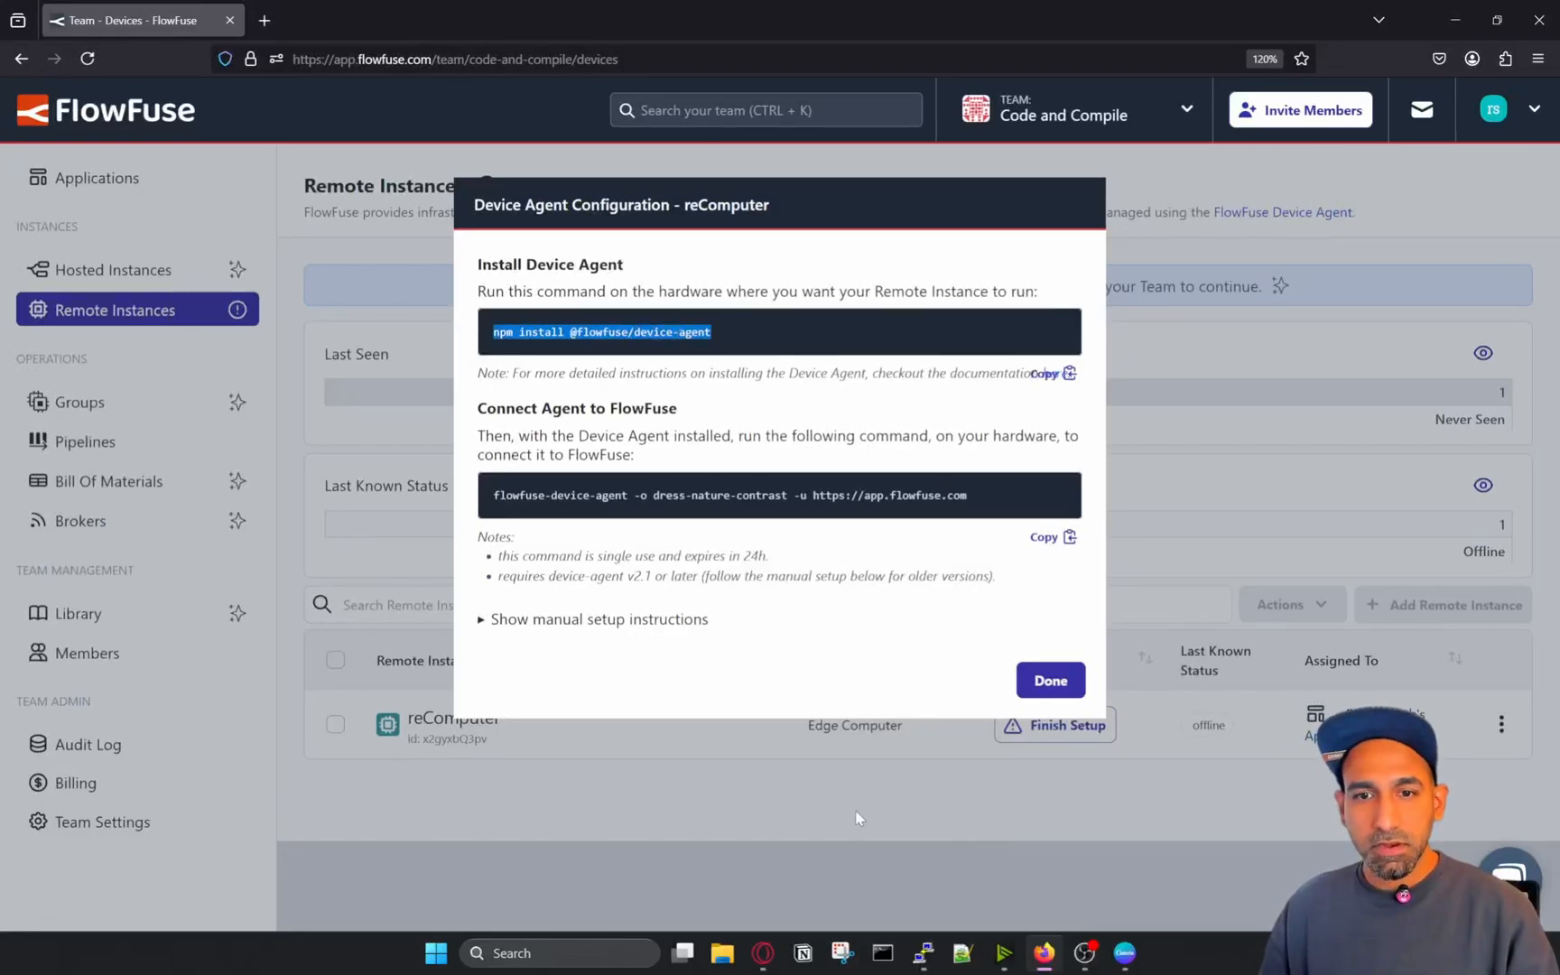
{"action": "left_click", "coordinate": [922, 957]}
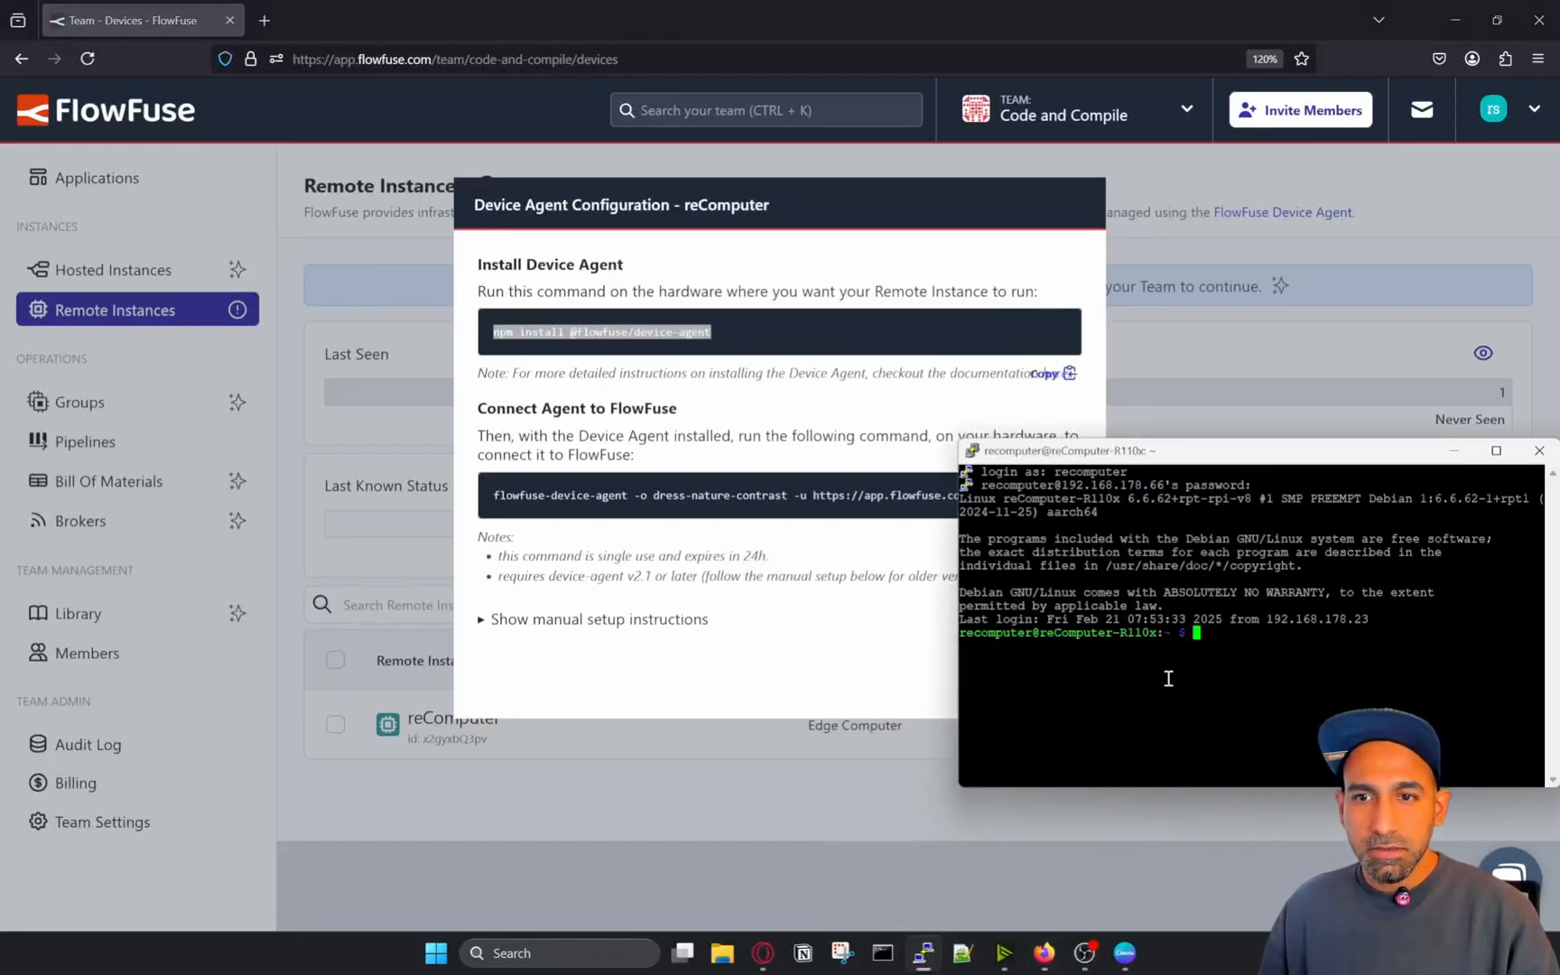
{"action": "right_click", "coordinate": [1212, 651]}
{"action": "left_click_drag", "start_coordinate": [1268, 450], "coordinate": [901, 427]}
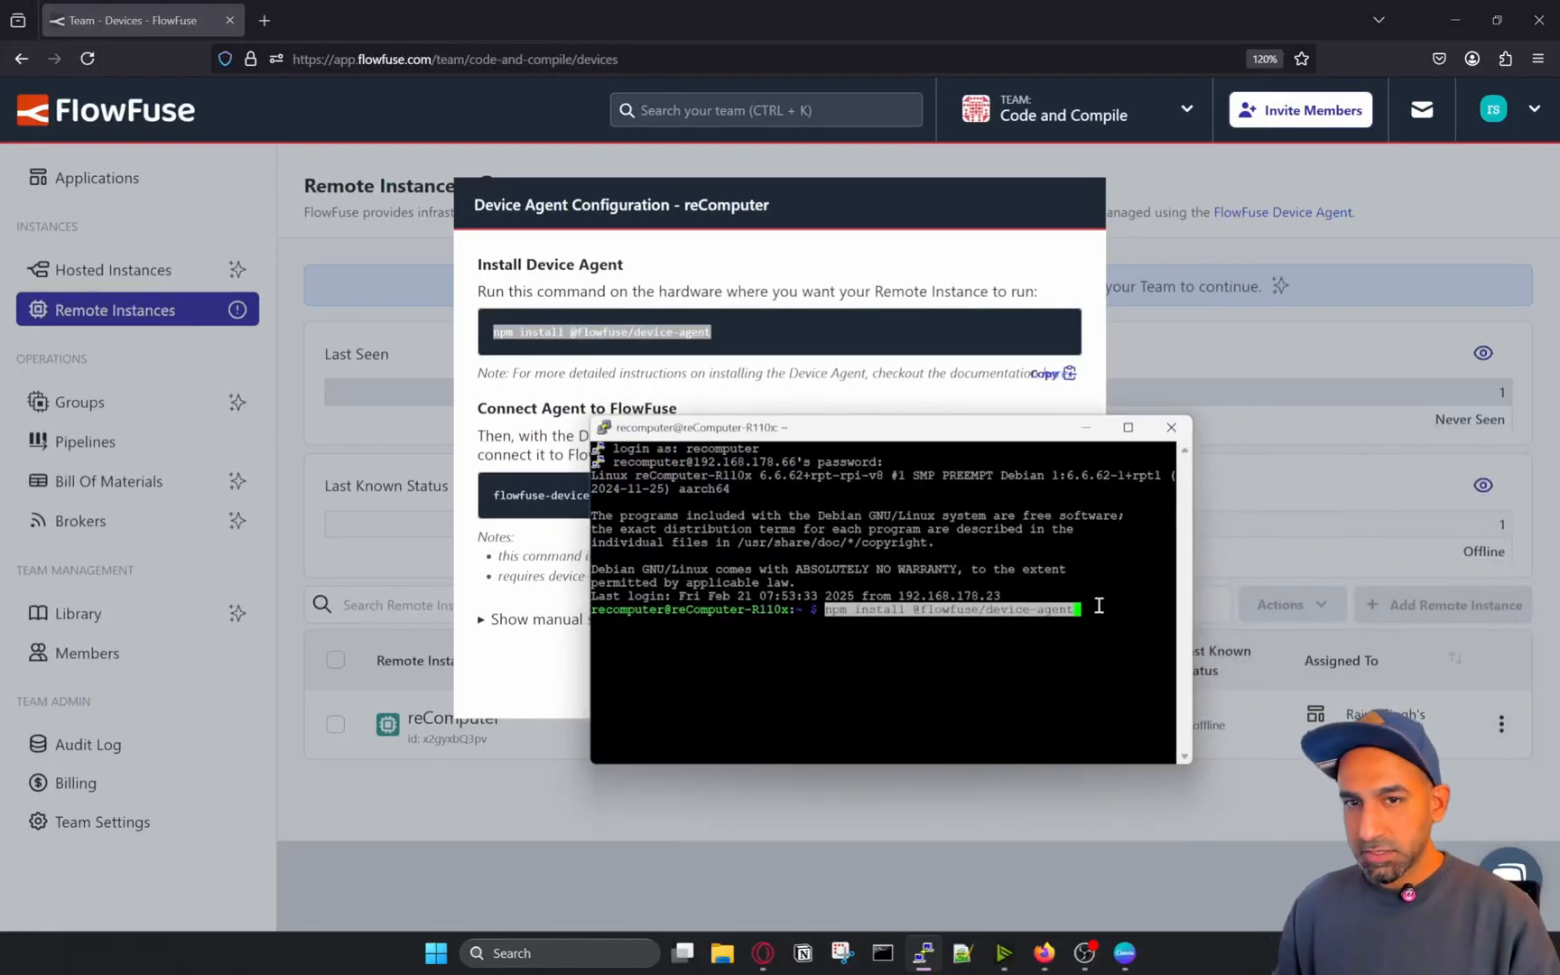
{"action": "key", "text": "Return"}
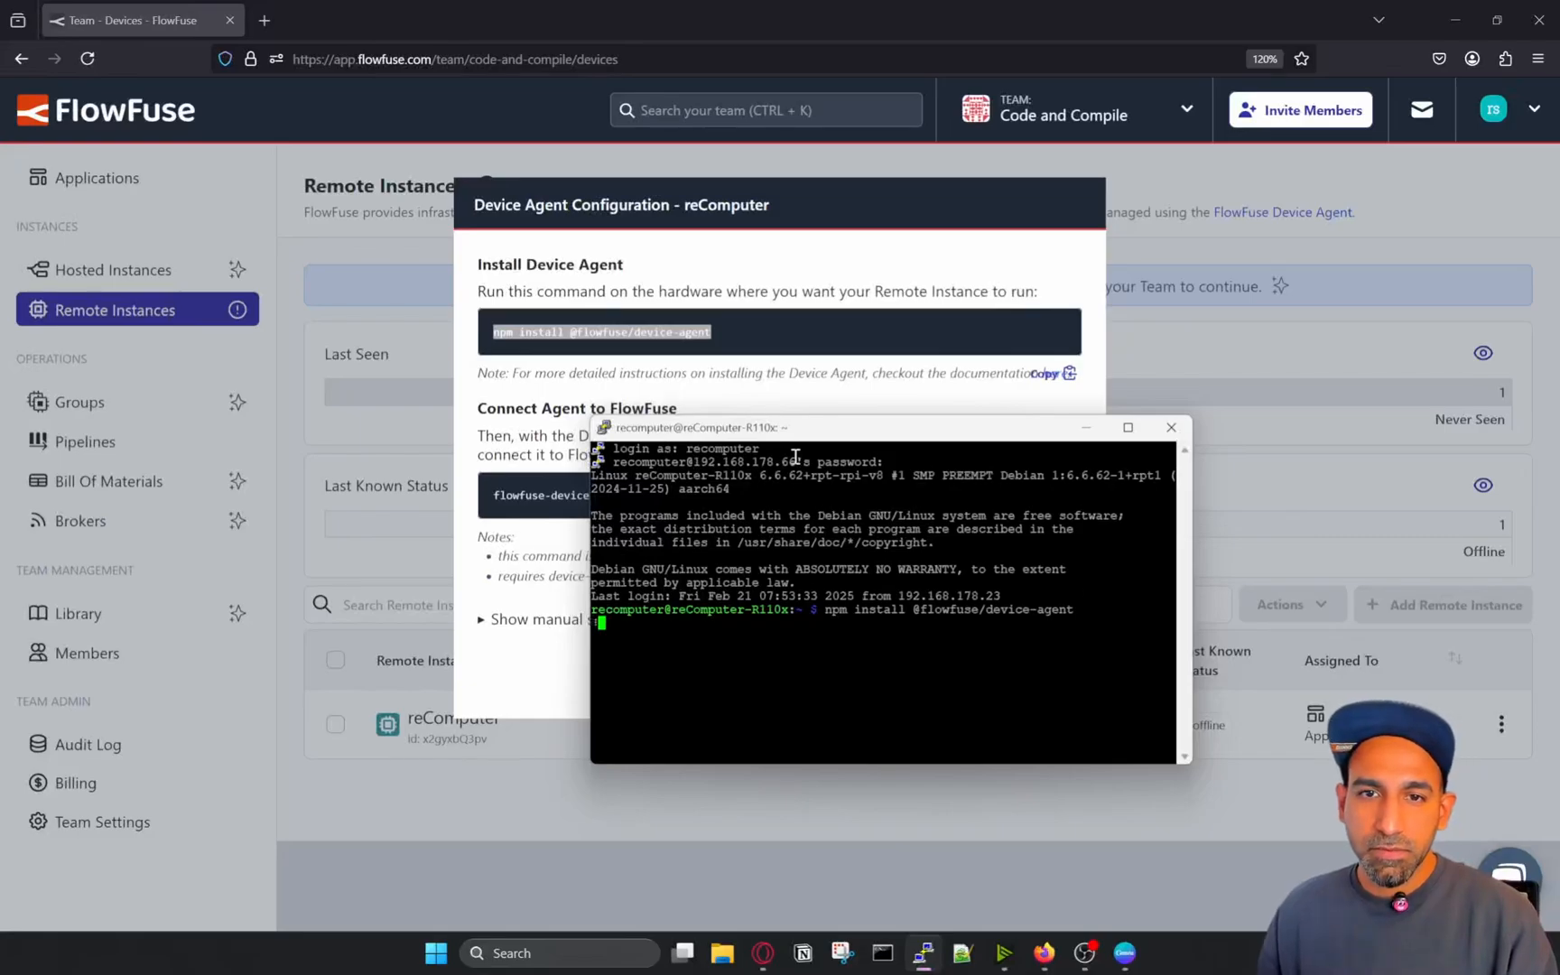
Copy the command that connects the agent to FlowFuse, including its one-time code, and try to run it in the PuTTY session.
{"action": "left_click_drag", "start_coordinate": [827, 434], "coordinate": [1103, 119]}
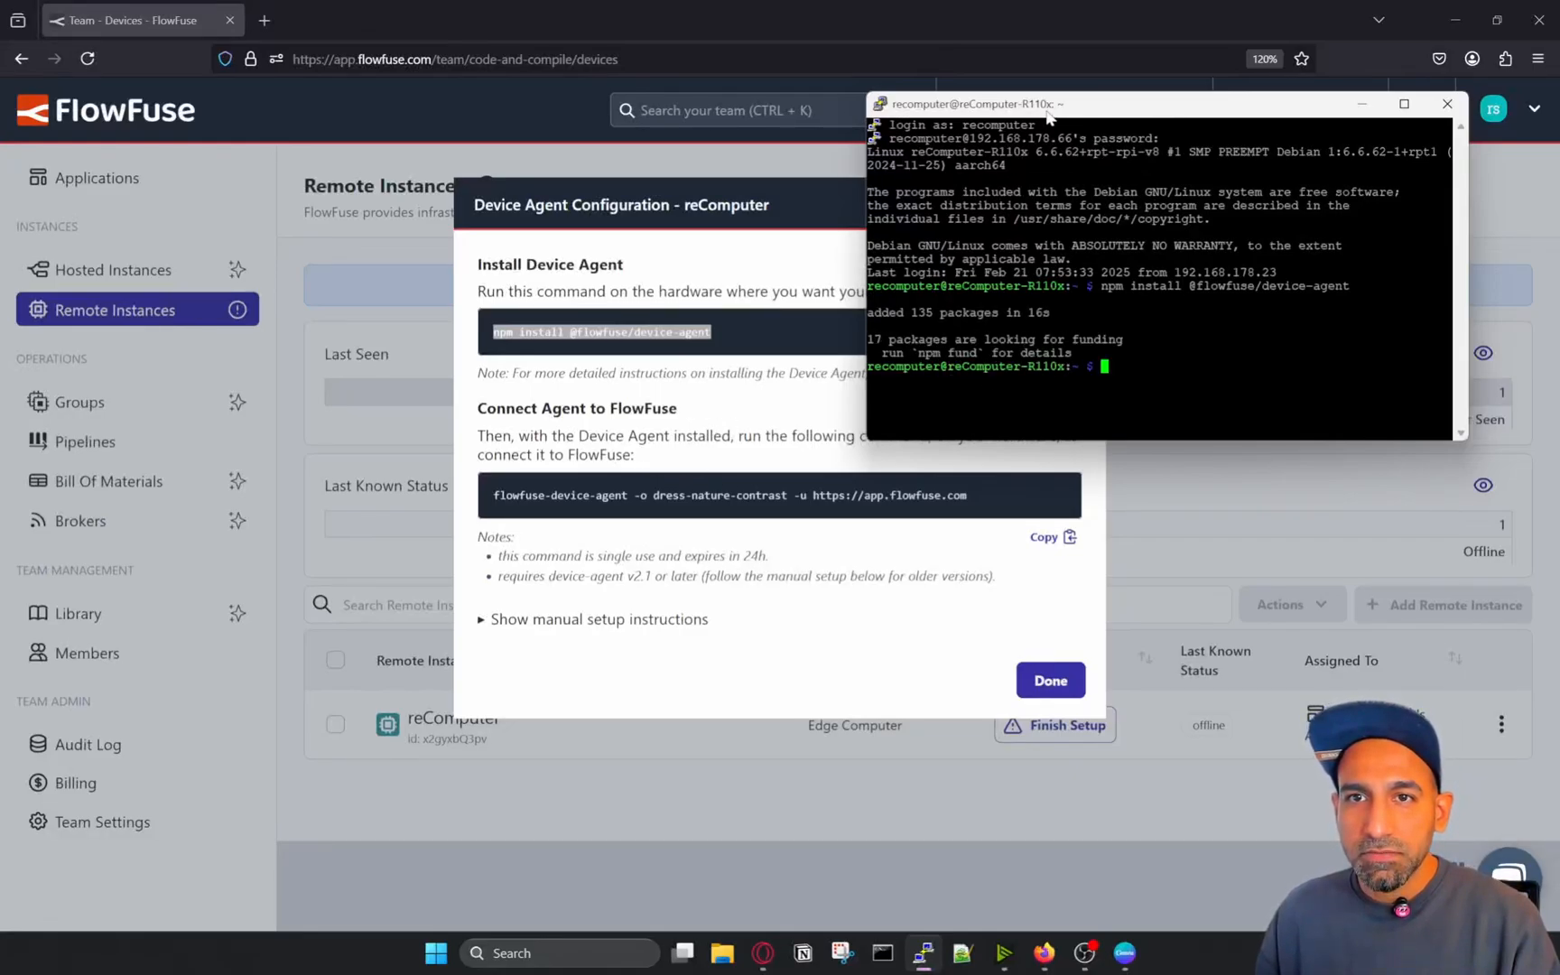
{"action": "left_click_drag", "start_coordinate": [1047, 110], "coordinate": [1085, 94]}
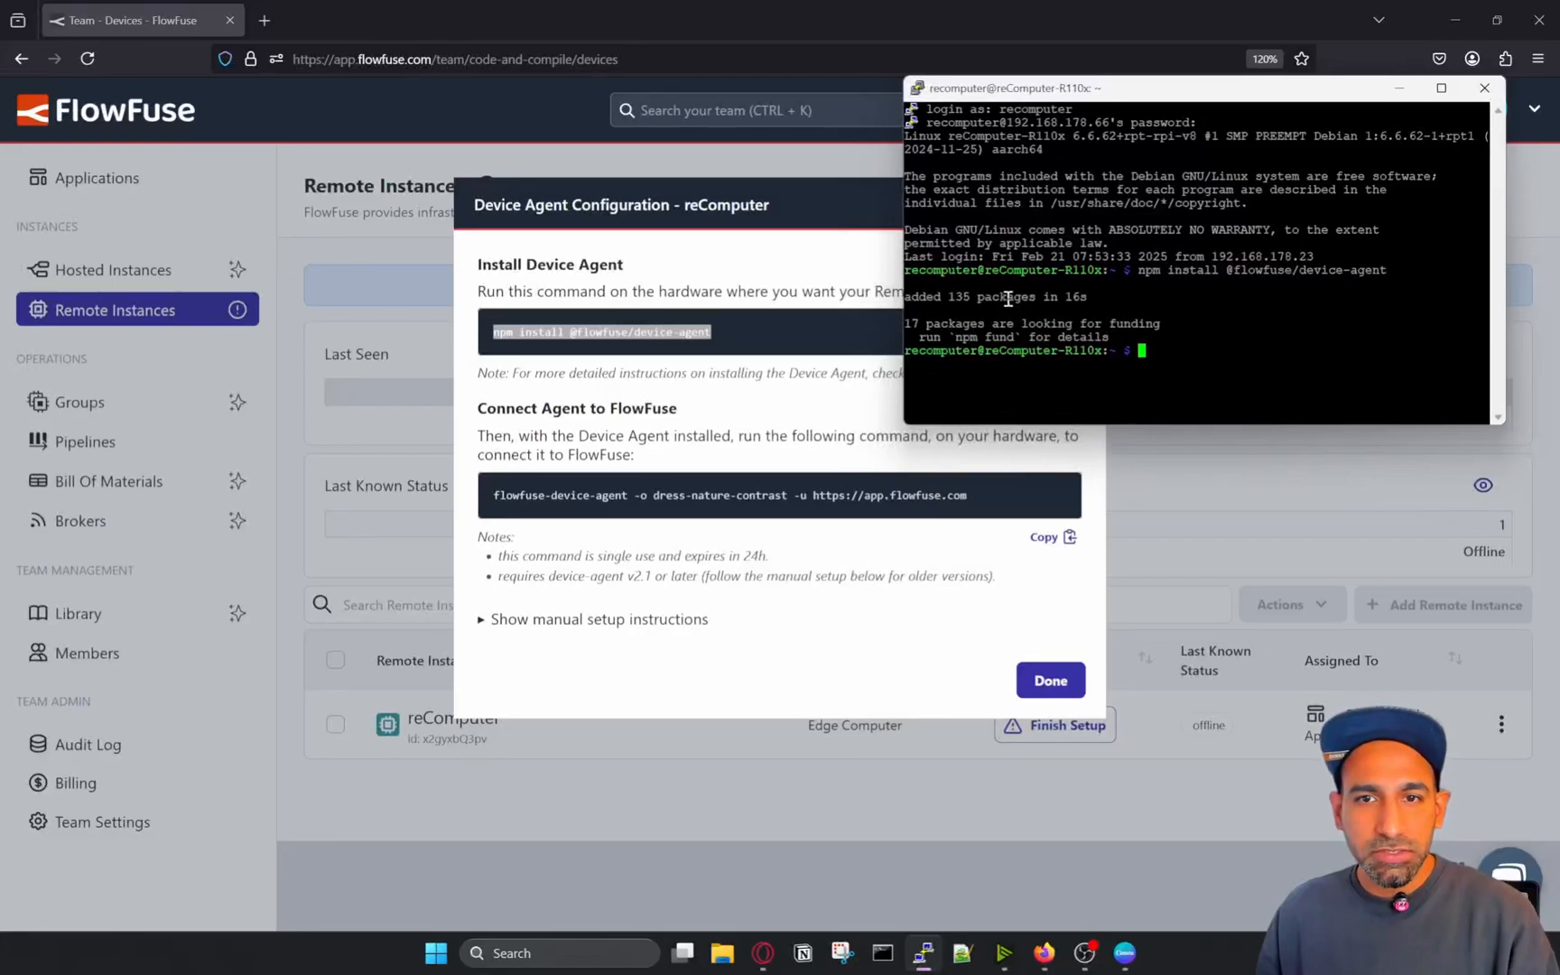
{"action": "left_click", "coordinate": [728, 431]}
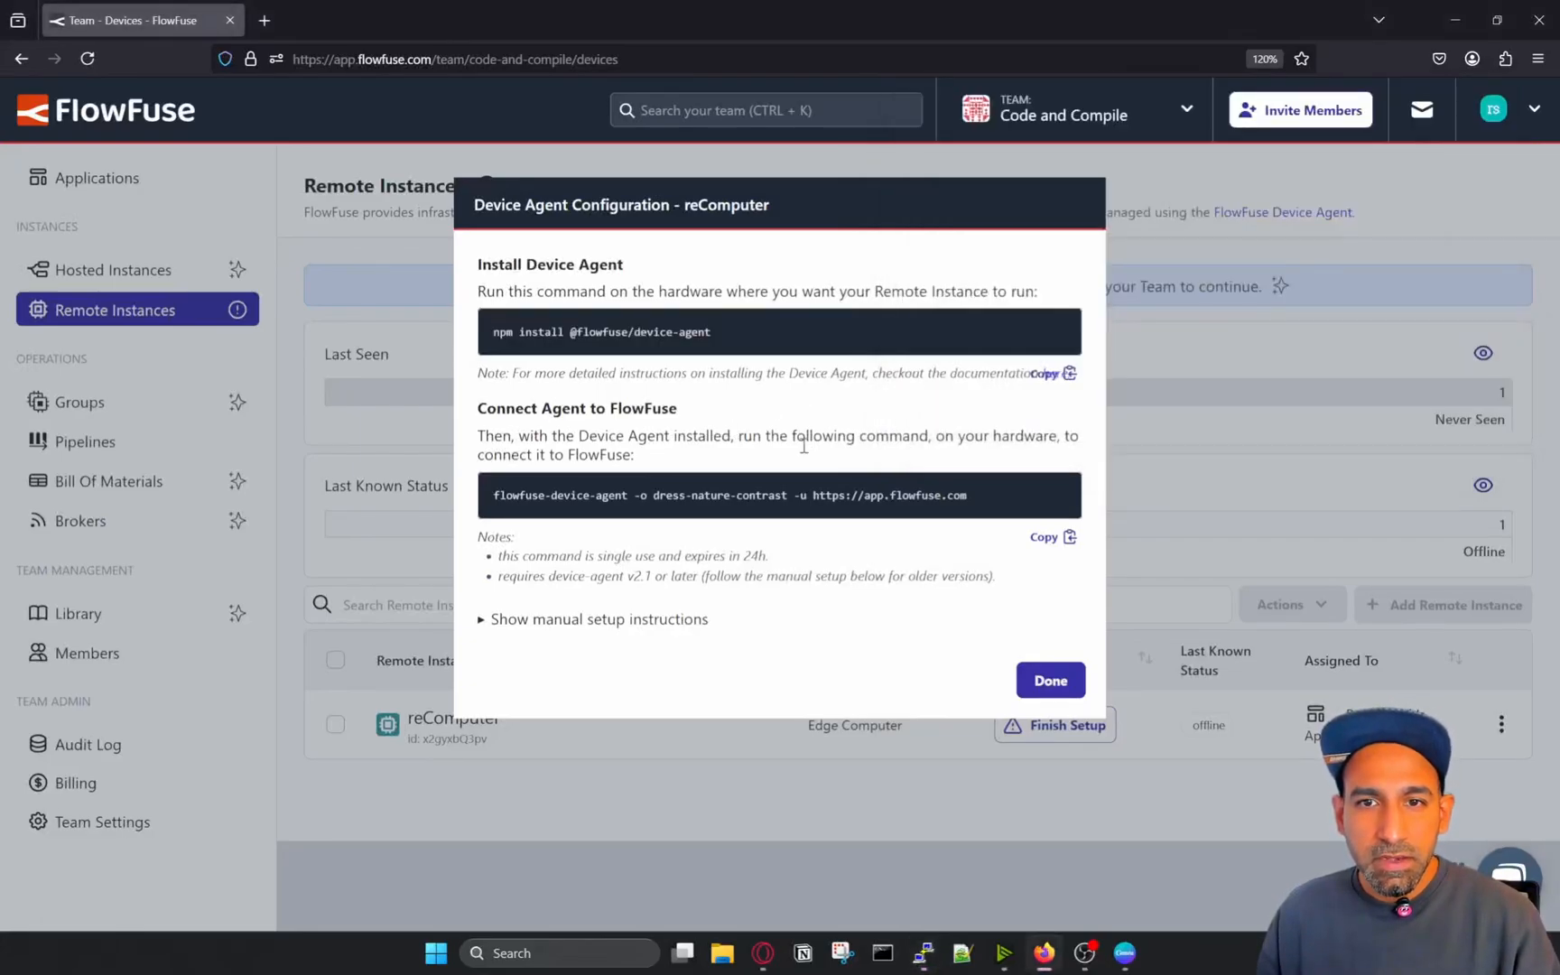
{"action": "left_click", "coordinate": [1045, 536]}
{"action": "triple_click", "coordinate": [923, 495]}
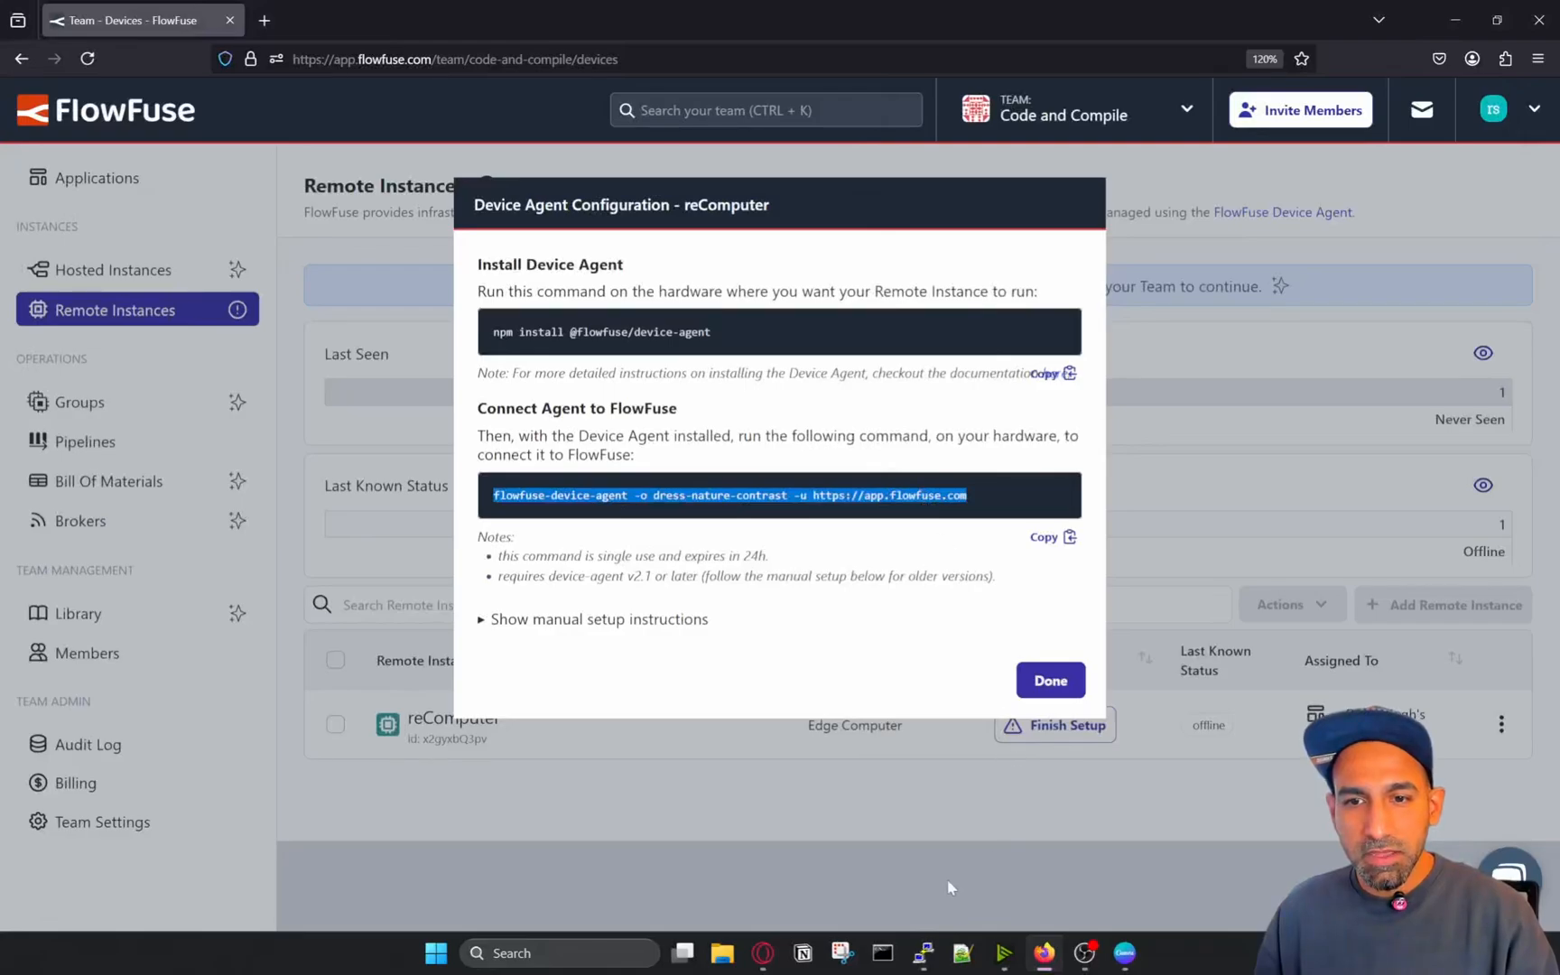
{"action": "left_click", "coordinate": [922, 952]}
{"action": "right_click", "coordinate": [1204, 410]}
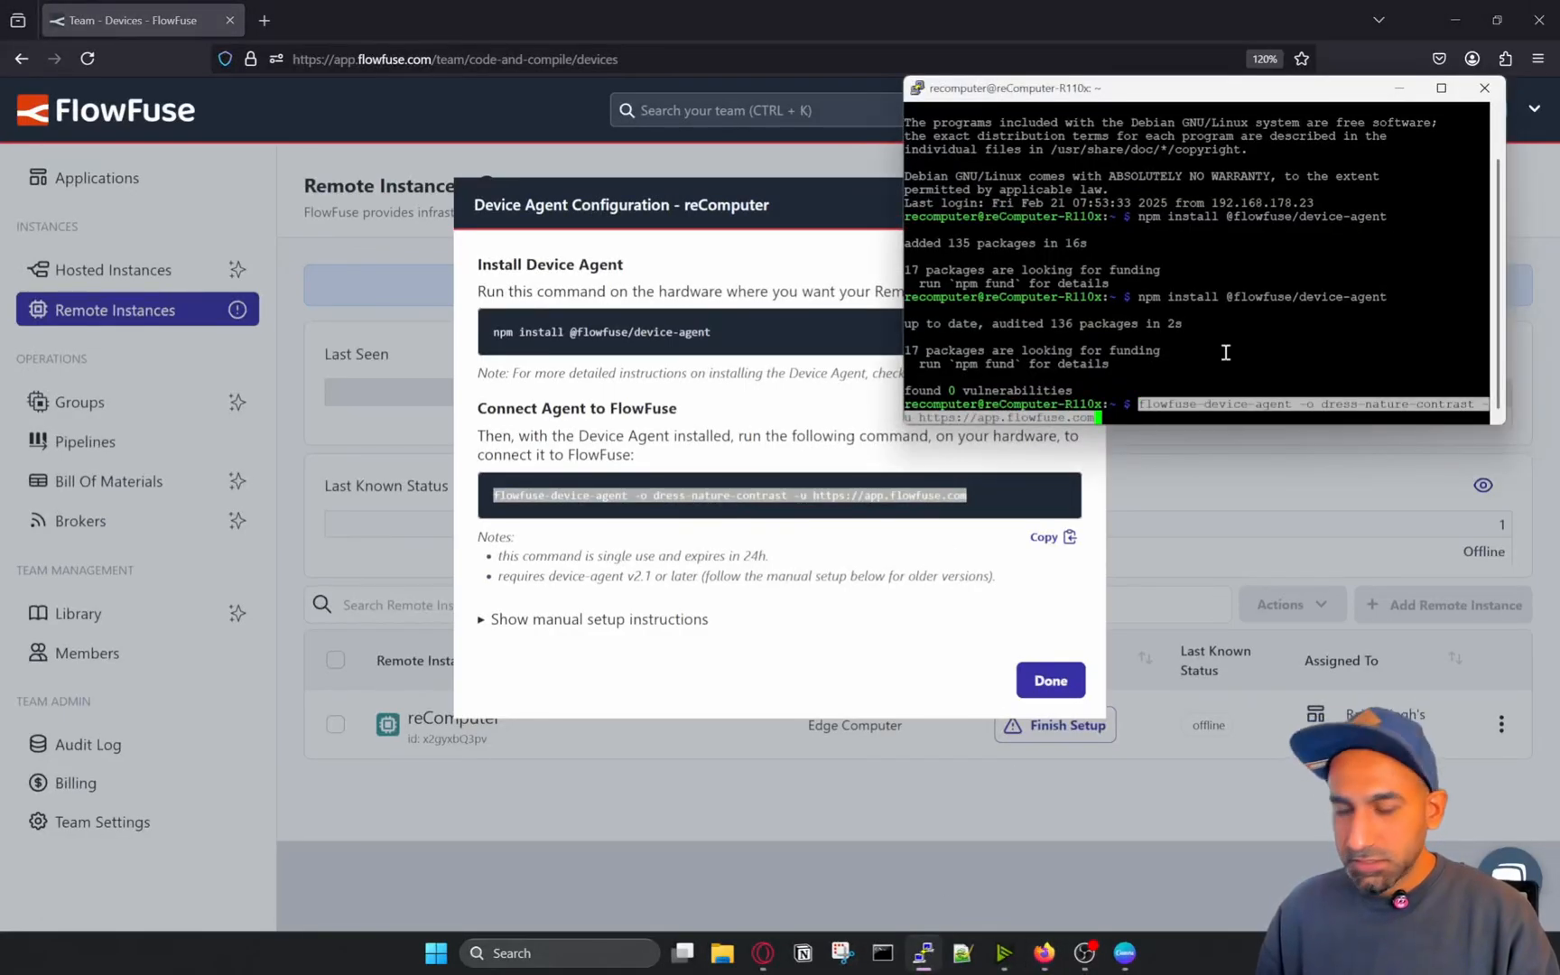
{"action": "key", "text": "Return"}
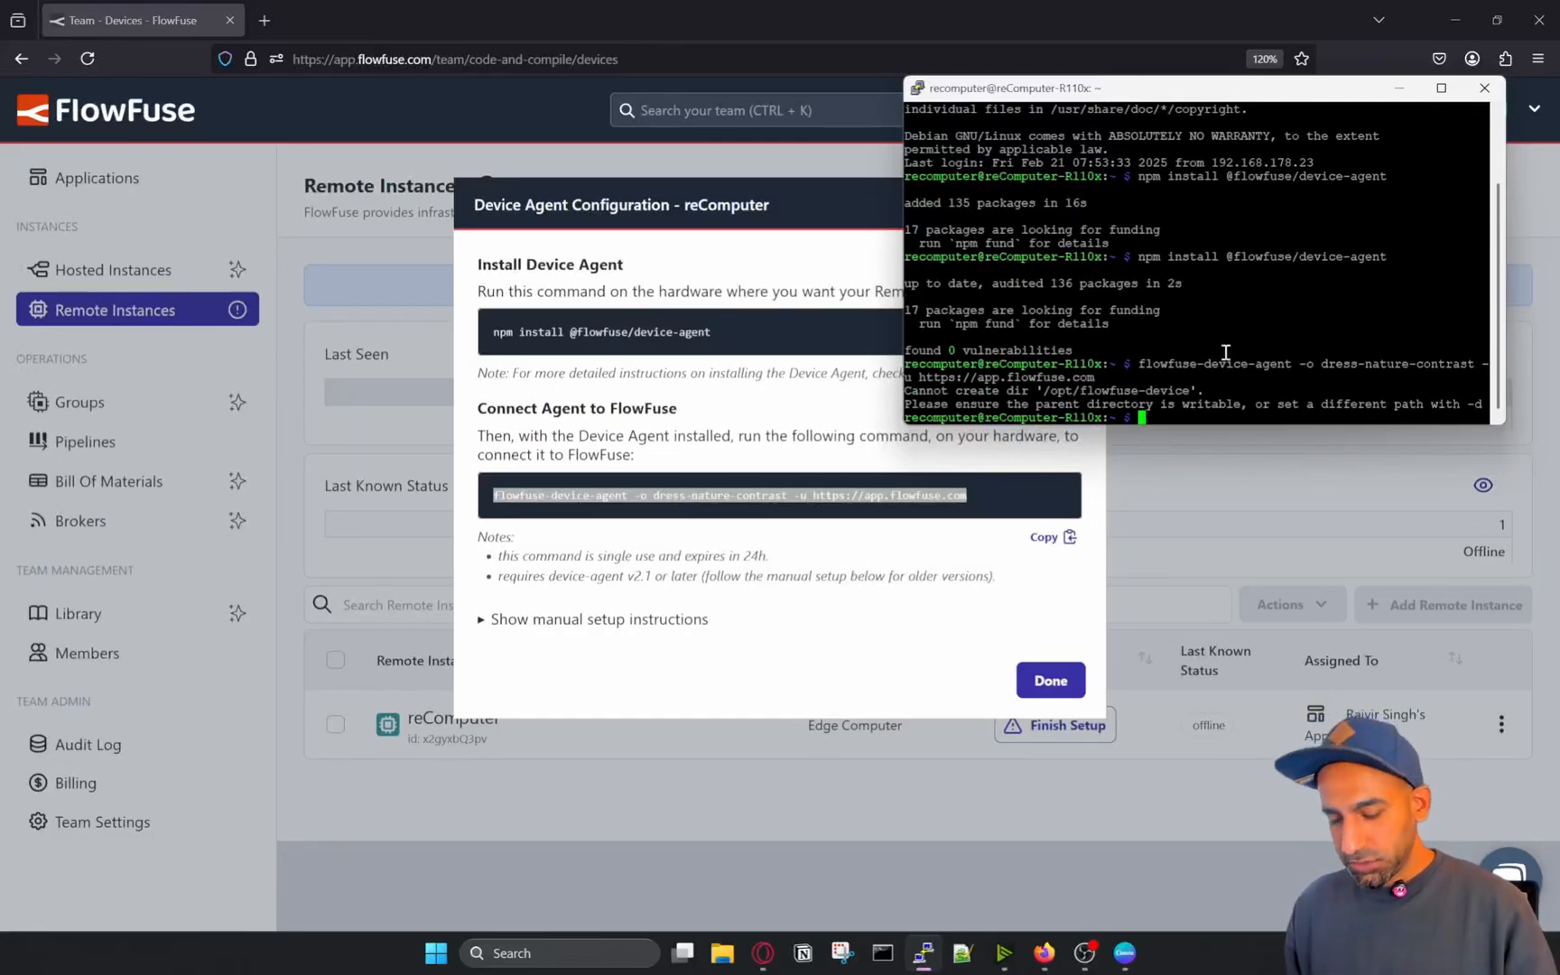
Run the copied flowfuse-device-agent connection command with its one-time code again, prefixed with sudo.
{"action": "type", "text": "sudo"}
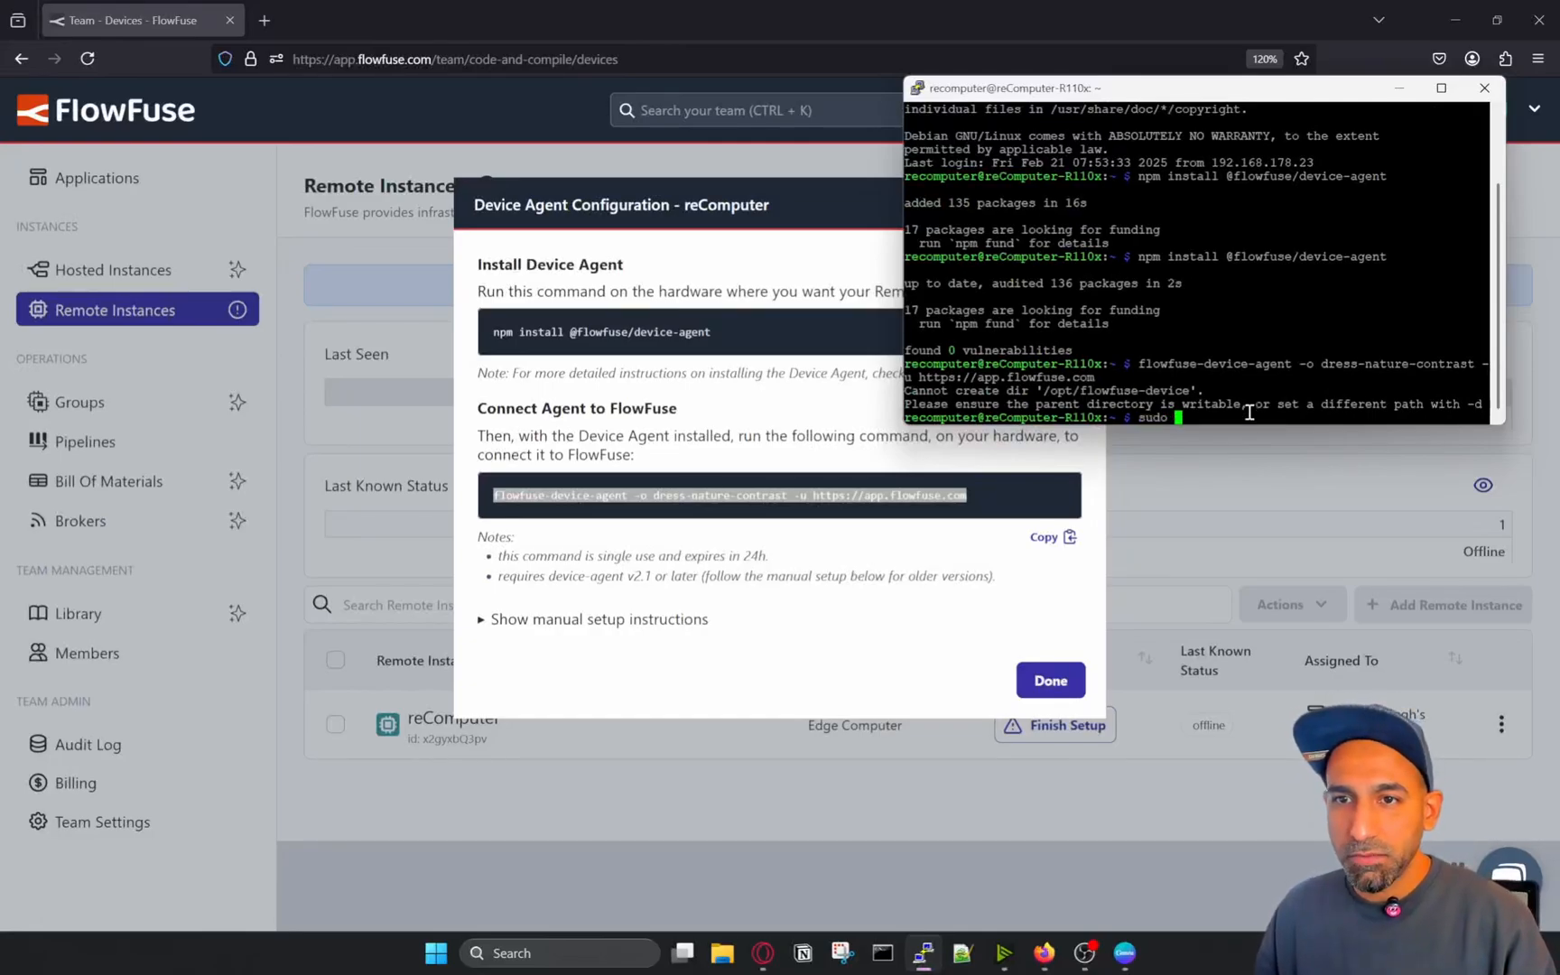
{"action": "right_click", "coordinate": [1249, 412]}
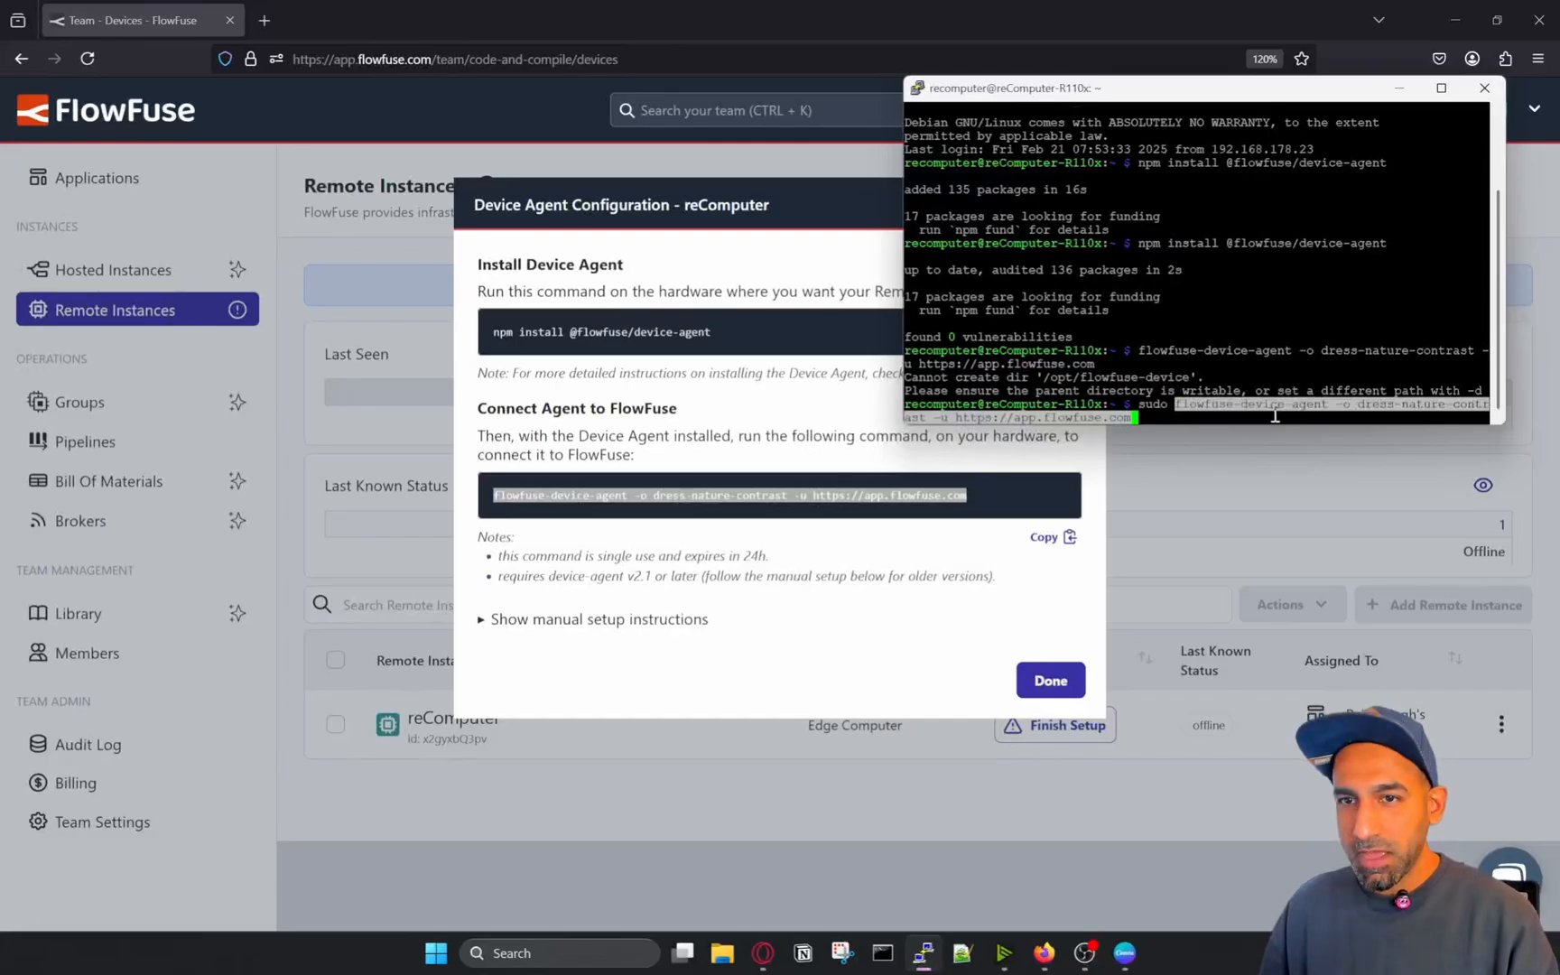
{"action": "key", "text": "Return"}
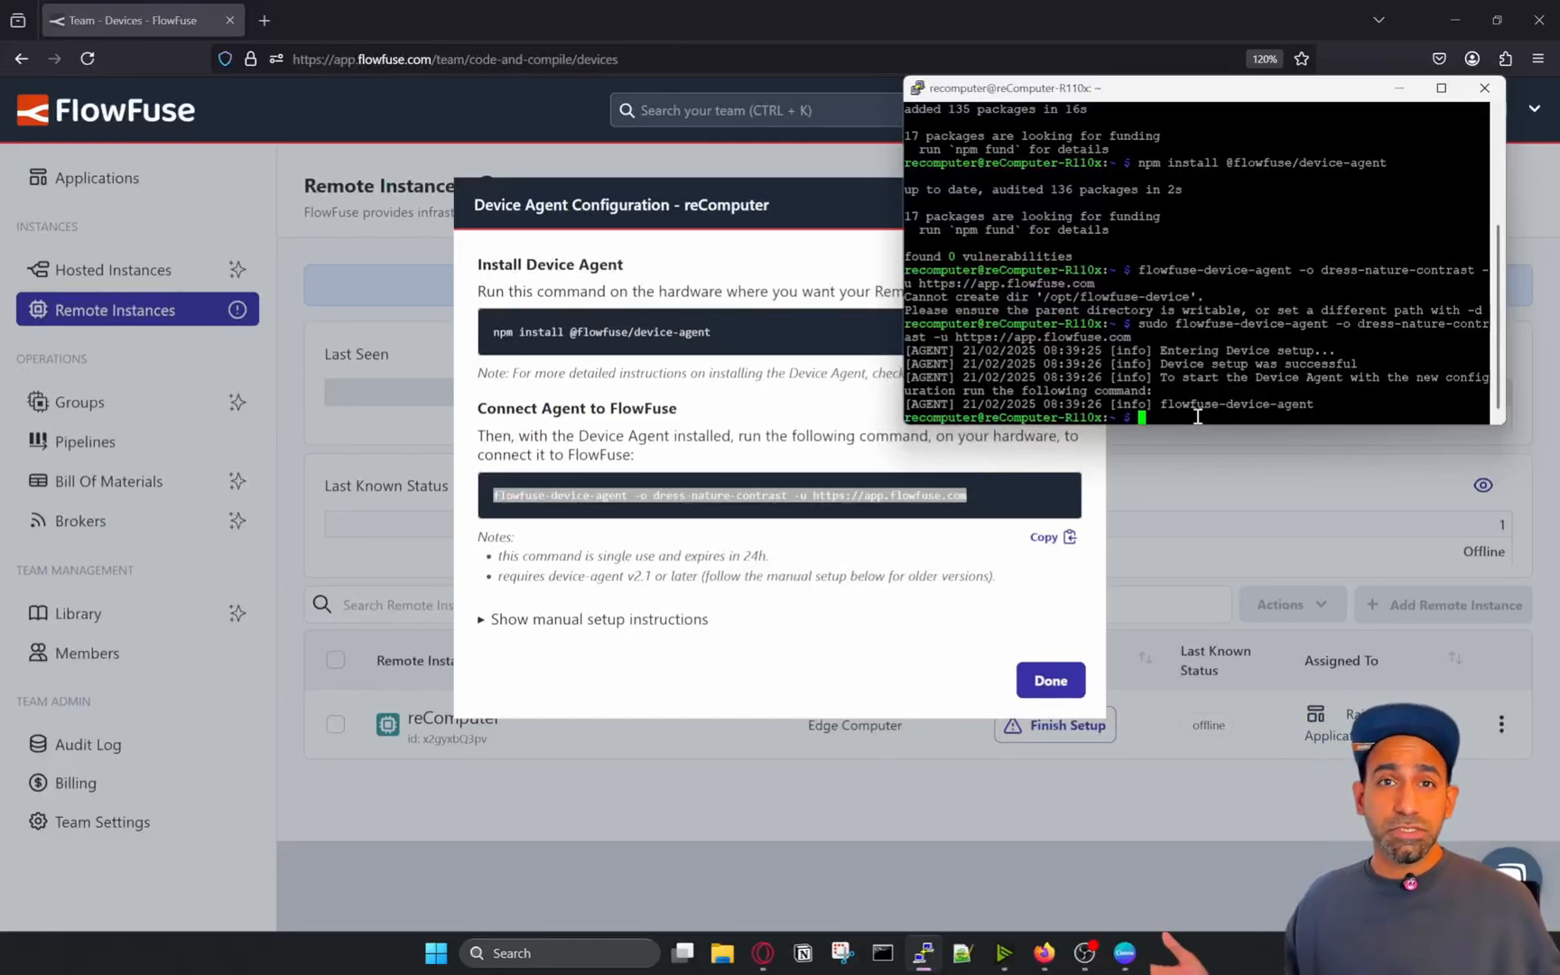
Try to start the device agent by running flowfuse-device-agent without sudo.
{"action": "type", "text": "flowfuse"}
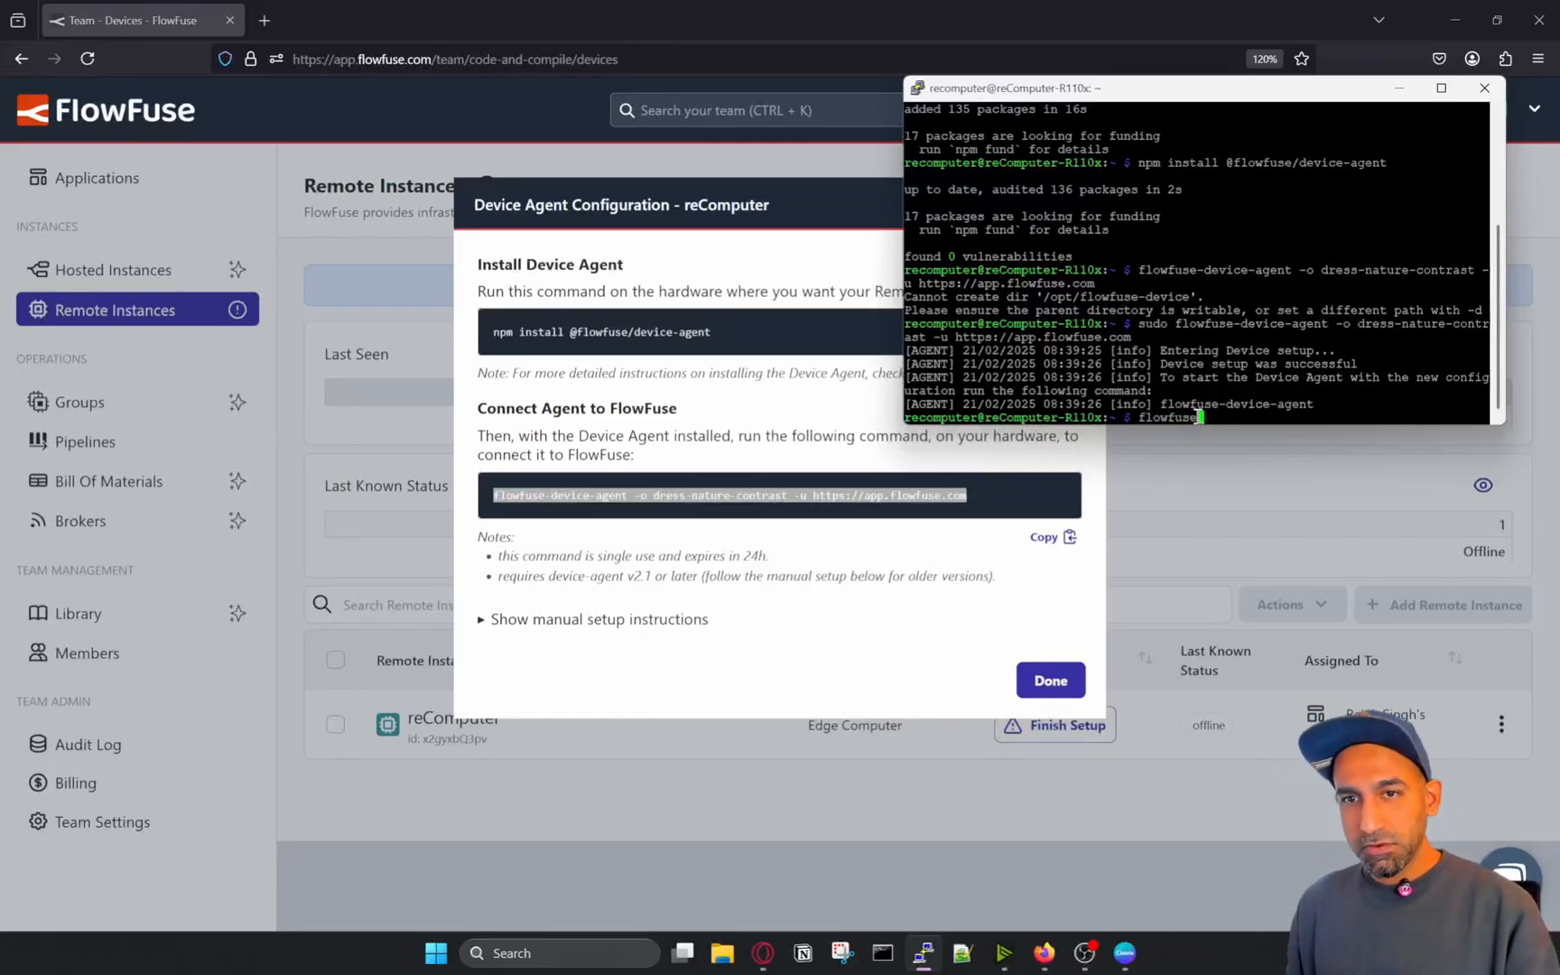
{"action": "type", "text": "-device-agent"}
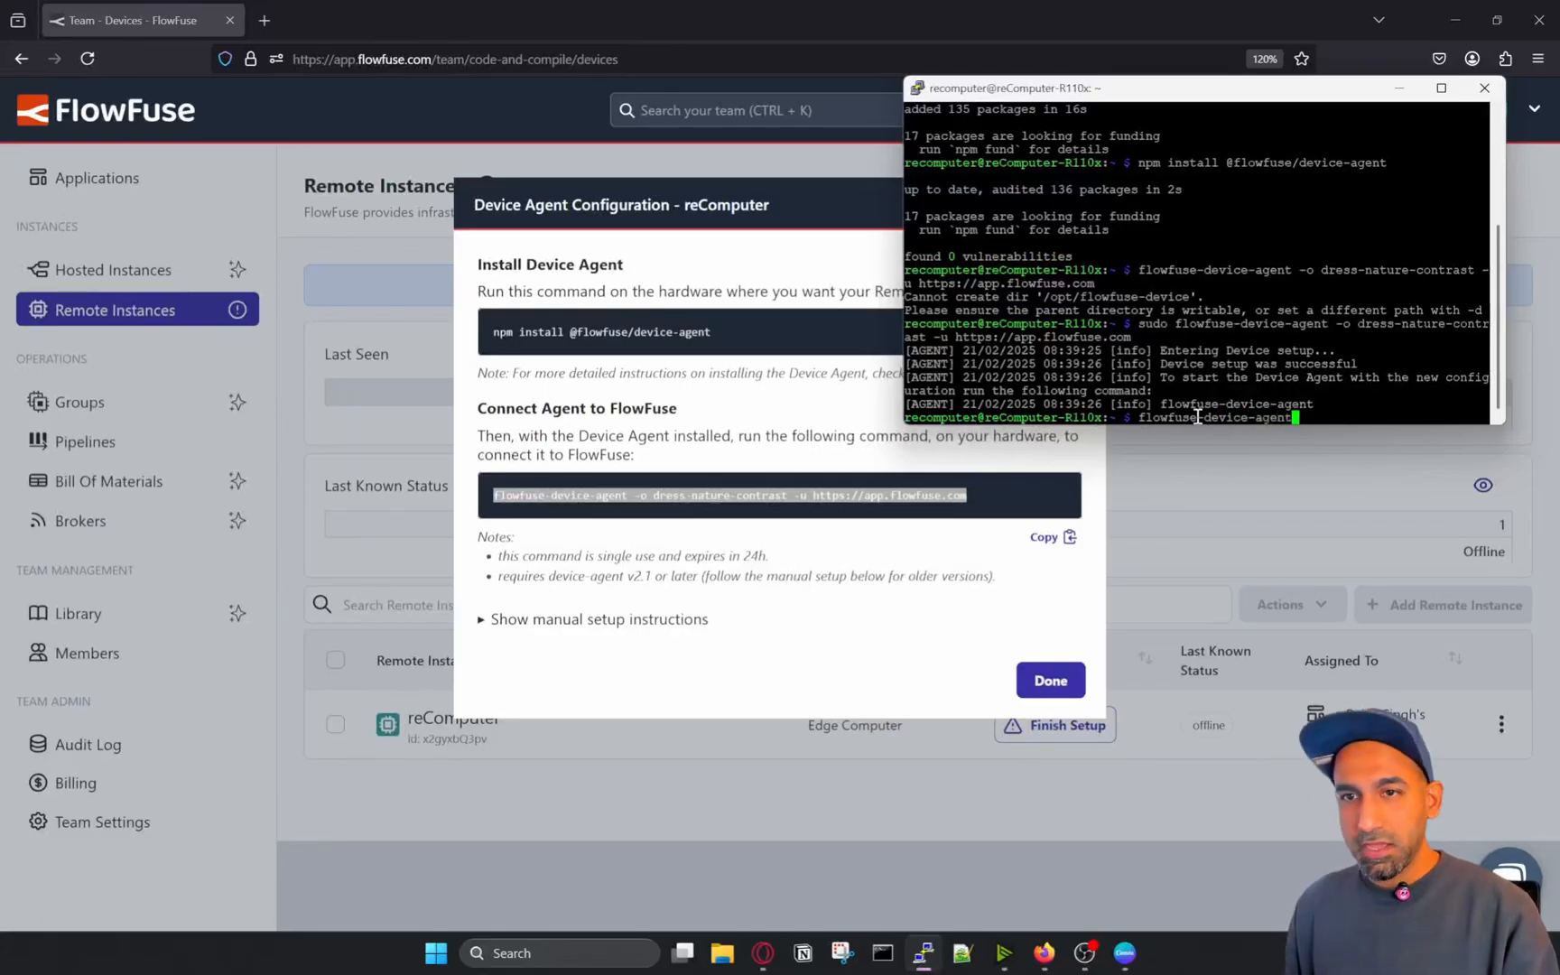
{"action": "key", "text": "Return"}
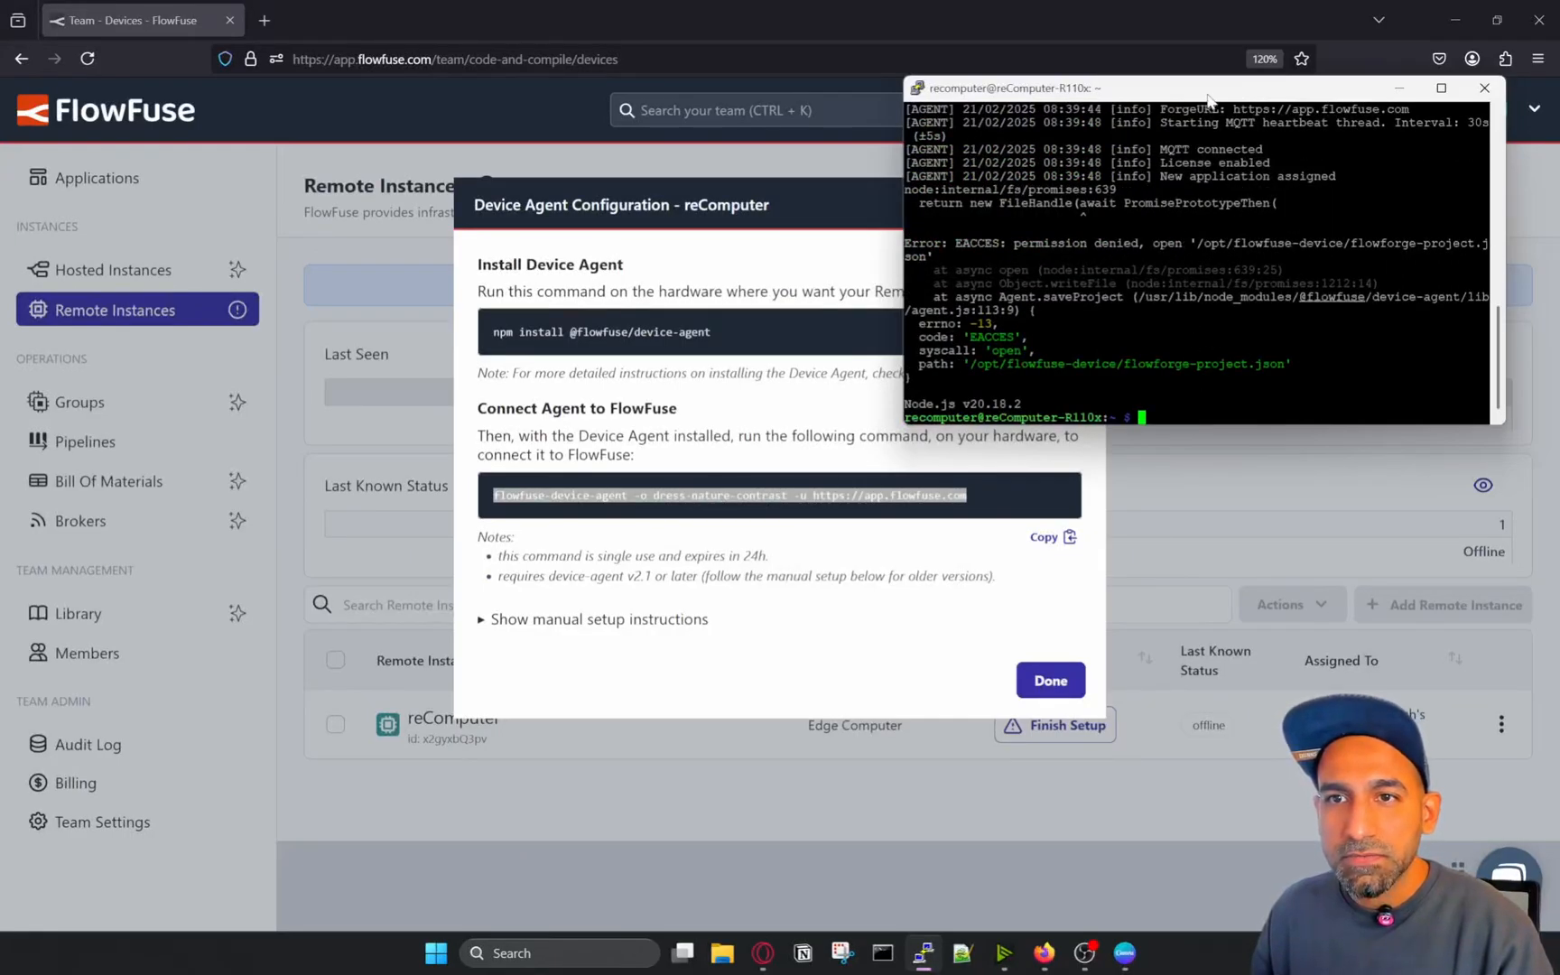
Enlarge the terminal window and begin a new command with sudo.
{"action": "left_click_drag", "start_coordinate": [1208, 94], "coordinate": [994, 120]}
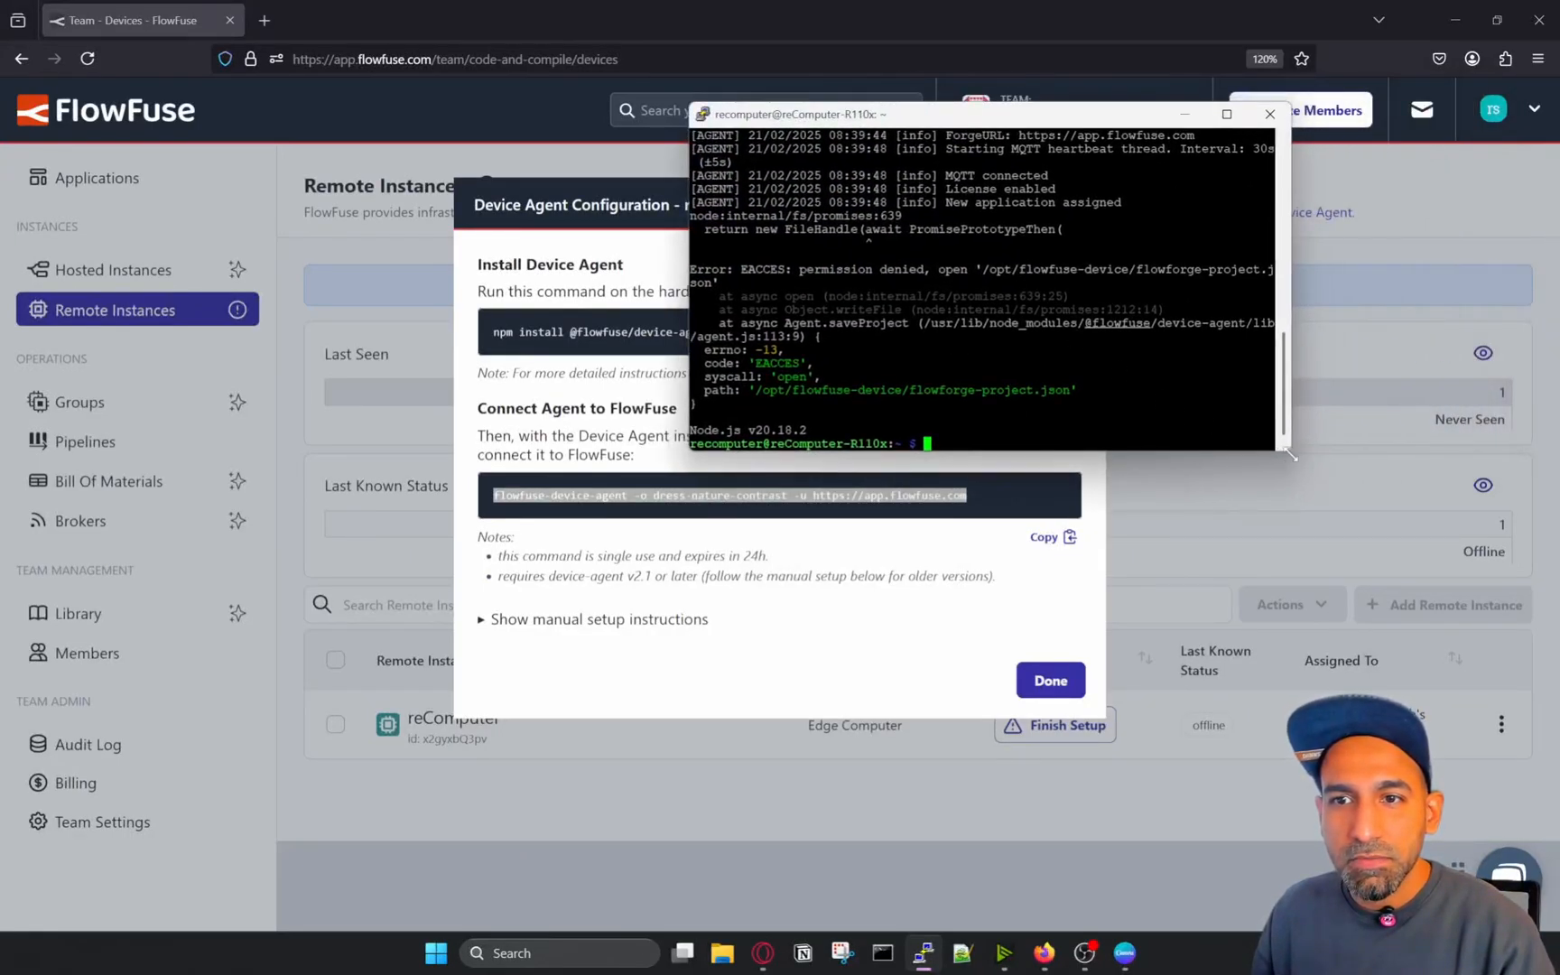
{"action": "left_click_drag", "start_coordinate": [1291, 456], "coordinate": [1443, 476]}
{"action": "type", "text": "s"}
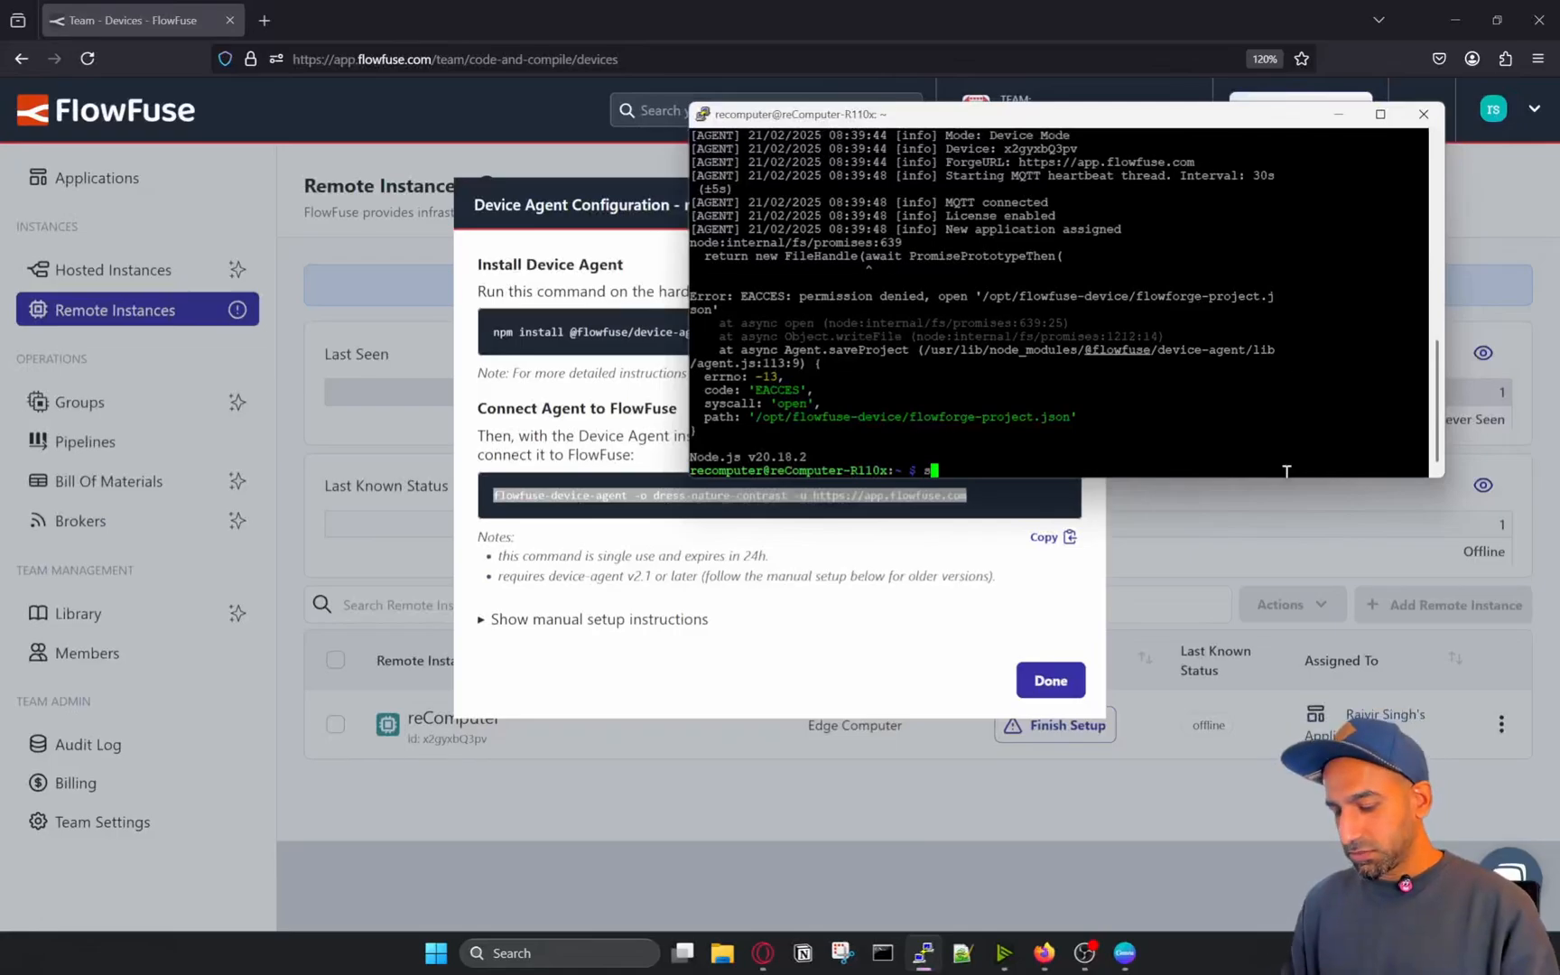
{"action": "type", "text": "udo"}
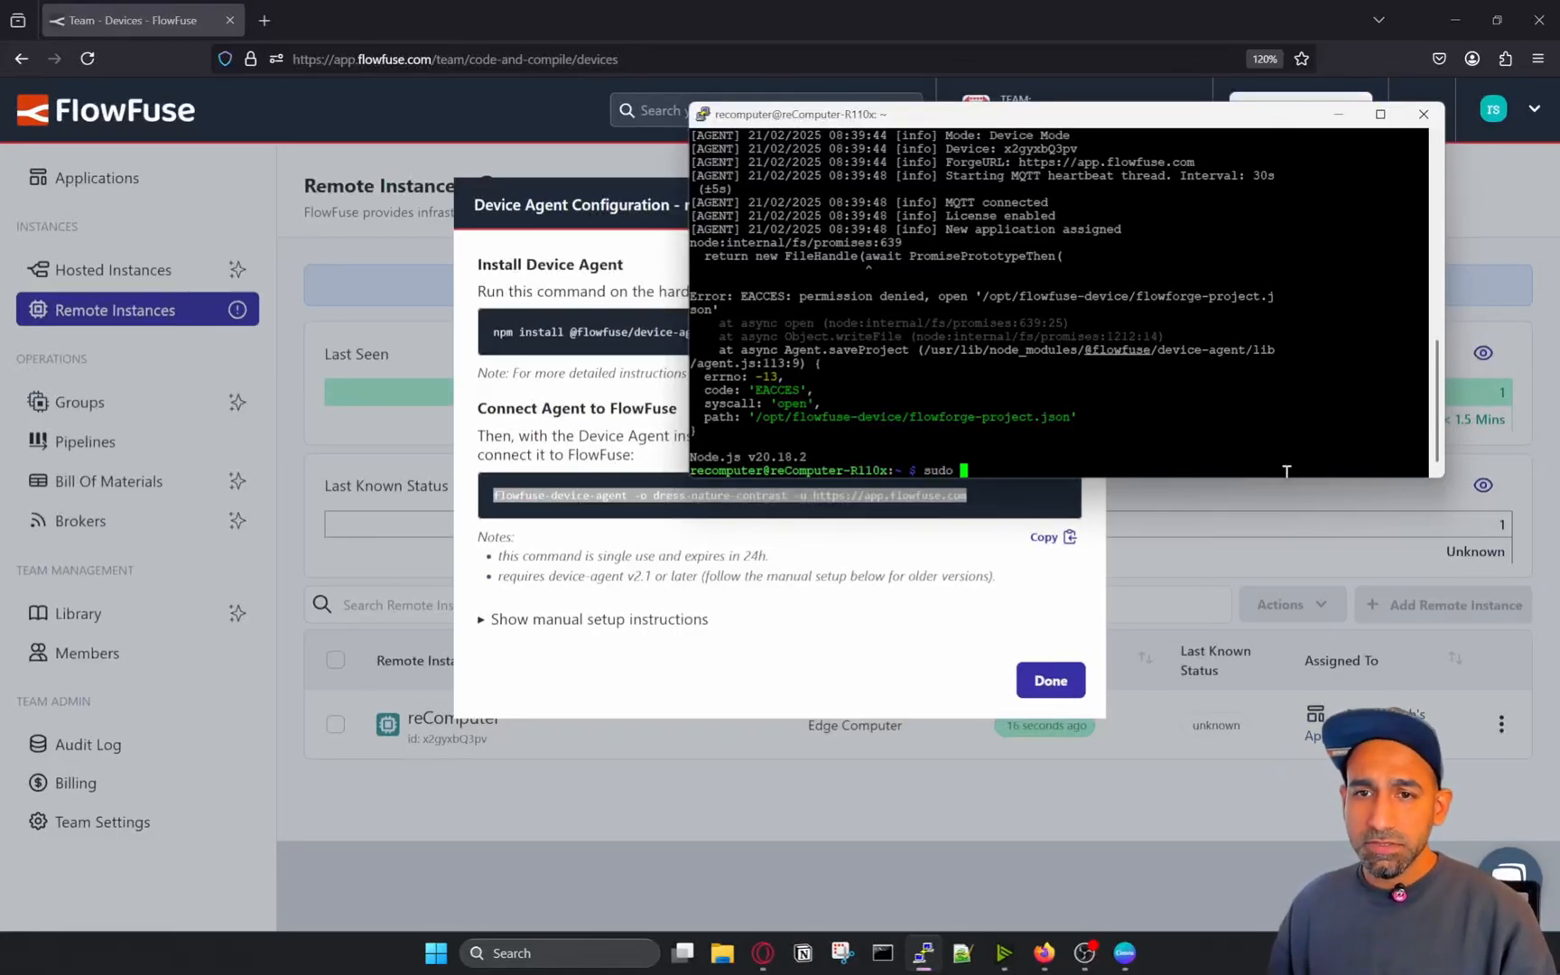
{"action": "right_click", "coordinate": [1287, 470]}
{"action": "key", "text": "BackSpace"}
{"action": "key", "text": "BackSpace"}
{"action": "key", "text": "BackSpace"}
{"action": "key", "text": "BackSpace"}
{"action": "key", "text": "BackSpace"}
{"action": "key", "text": "BackSpace"}
{"action": "key", "text": "BackSpace"}
{"action": "key", "text": "BackSpace"}
{"action": "key", "text": "BackSpace"}
{"action": "key", "text": "BackSpace"}
{"action": "key", "text": "BackSpace"}
{"action": "key", "text": "BackSpace"}
{"action": "key", "text": "BackSpace"}
{"action": "key", "text": "BackSpace"}
{"action": "key", "text": "BackSpace"}
{"action": "key", "text": "BackSpace"}
{"action": "key", "text": "BackSpace"}
{"action": "key", "text": "BackSpace"}
{"action": "key", "text": "BackSpace"}
{"action": "key", "text": "BackSpace"}
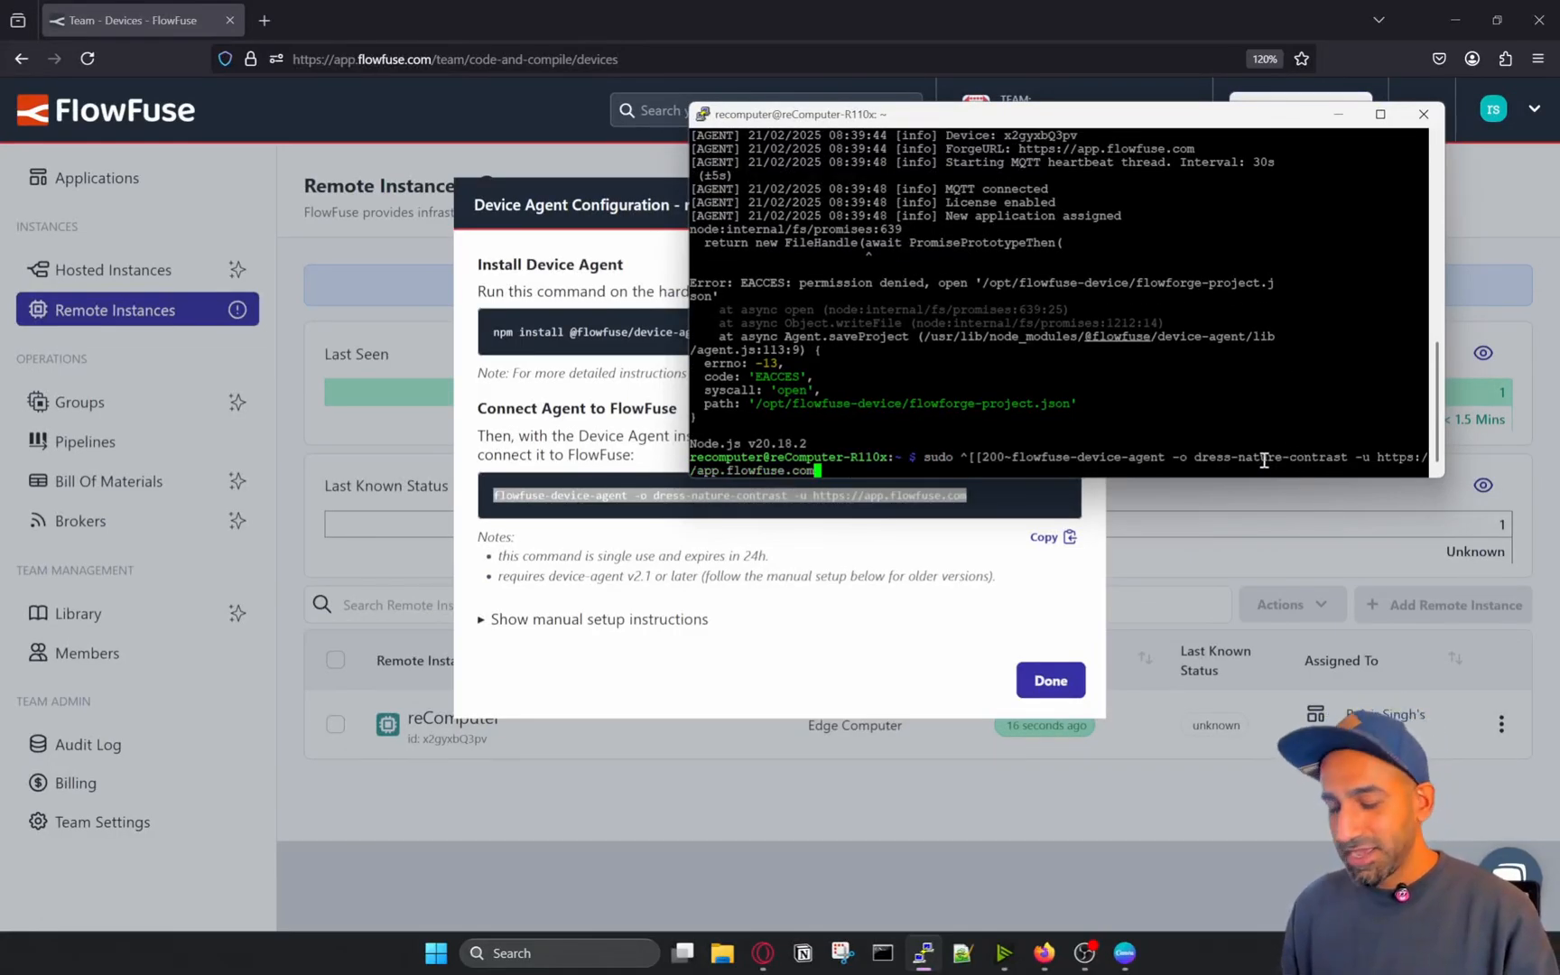
{"action": "key", "text": "BackSpace"}
{"action": "key", "text": "BackSpace"}
{"action": "key", "text": "BackSpace"}
{"action": "key", "text": "BackSpace"}
{"action": "key", "text": "BackSpace"}
{"action": "key", "text": "BackSpace"}
{"action": "key", "text": "BackSpace"}
{"action": "key", "text": "BackSpace"}
{"action": "key", "text": "BackSpace"}
{"action": "key", "text": "BackSpace"}
{"action": "key", "text": "BackSpace"}
{"action": "key", "text": "BackSpace"}
{"action": "key", "text": "BackSpace"}
{"action": "key", "text": "BackSpace"}
{"action": "key", "text": "BackSpace"}
{"action": "key", "text": "BackSpace"}
{"action": "key", "text": "BackSpace"}
{"action": "key", "text": "BackSpace"}
{"action": "key", "text": "BackSpace"}
{"action": "key", "text": "BackSpace"}
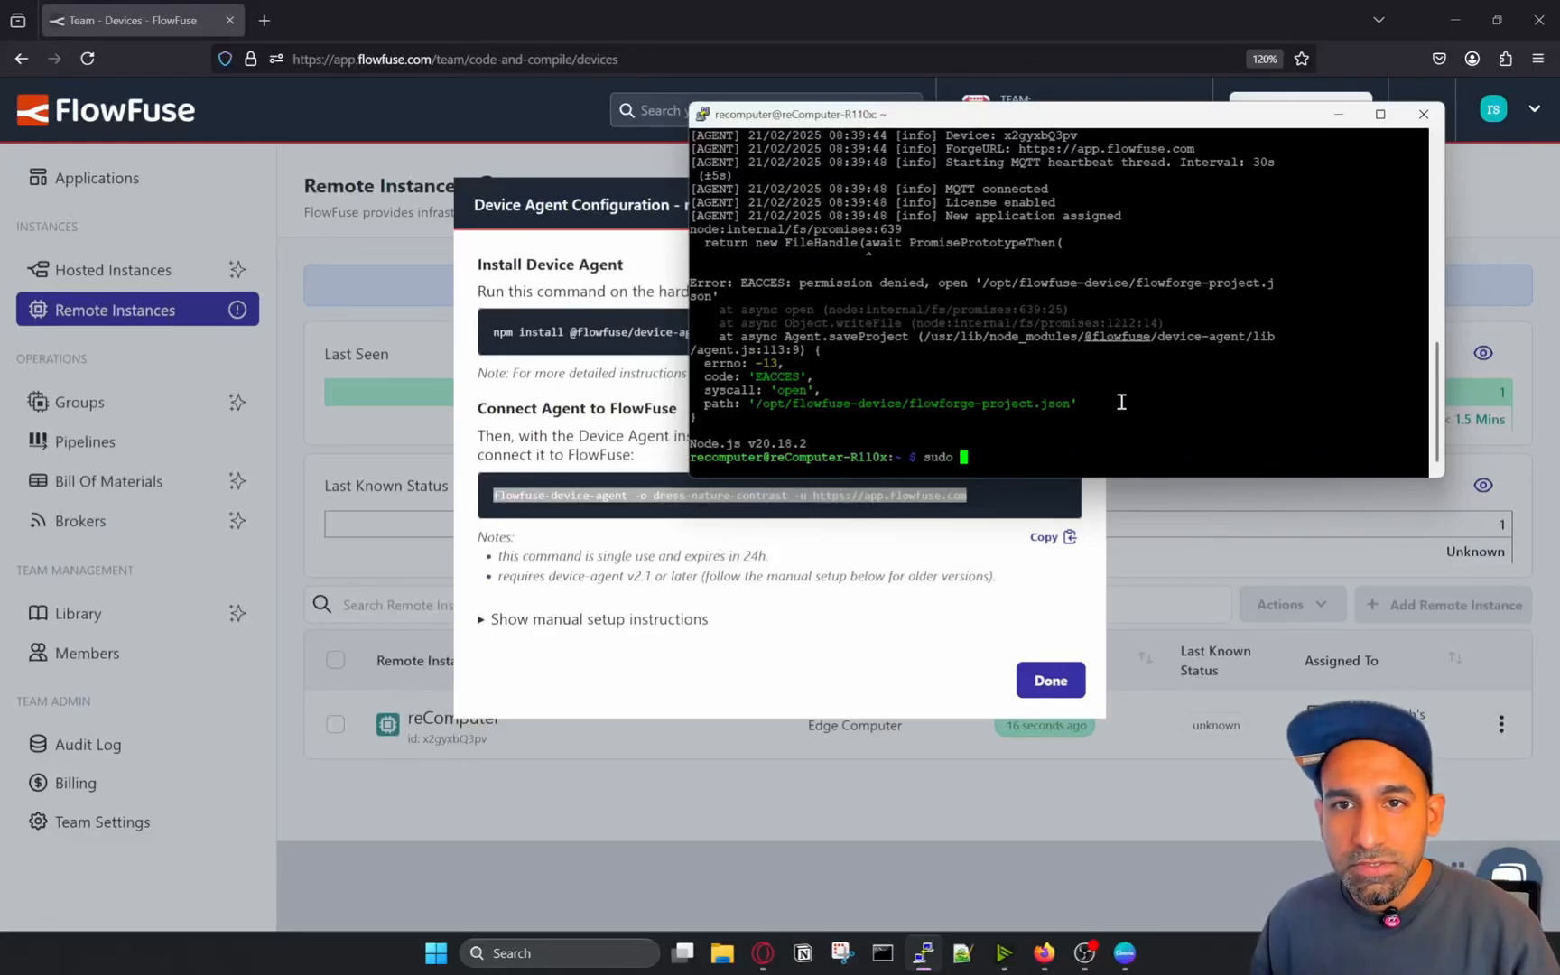
Complete the command as sudo flowfuse-device-agent and run it to start the device agent.
{"action": "scroll", "coordinate": [1114, 408], "scroll_direction": "up", "scroll_amount": 9}
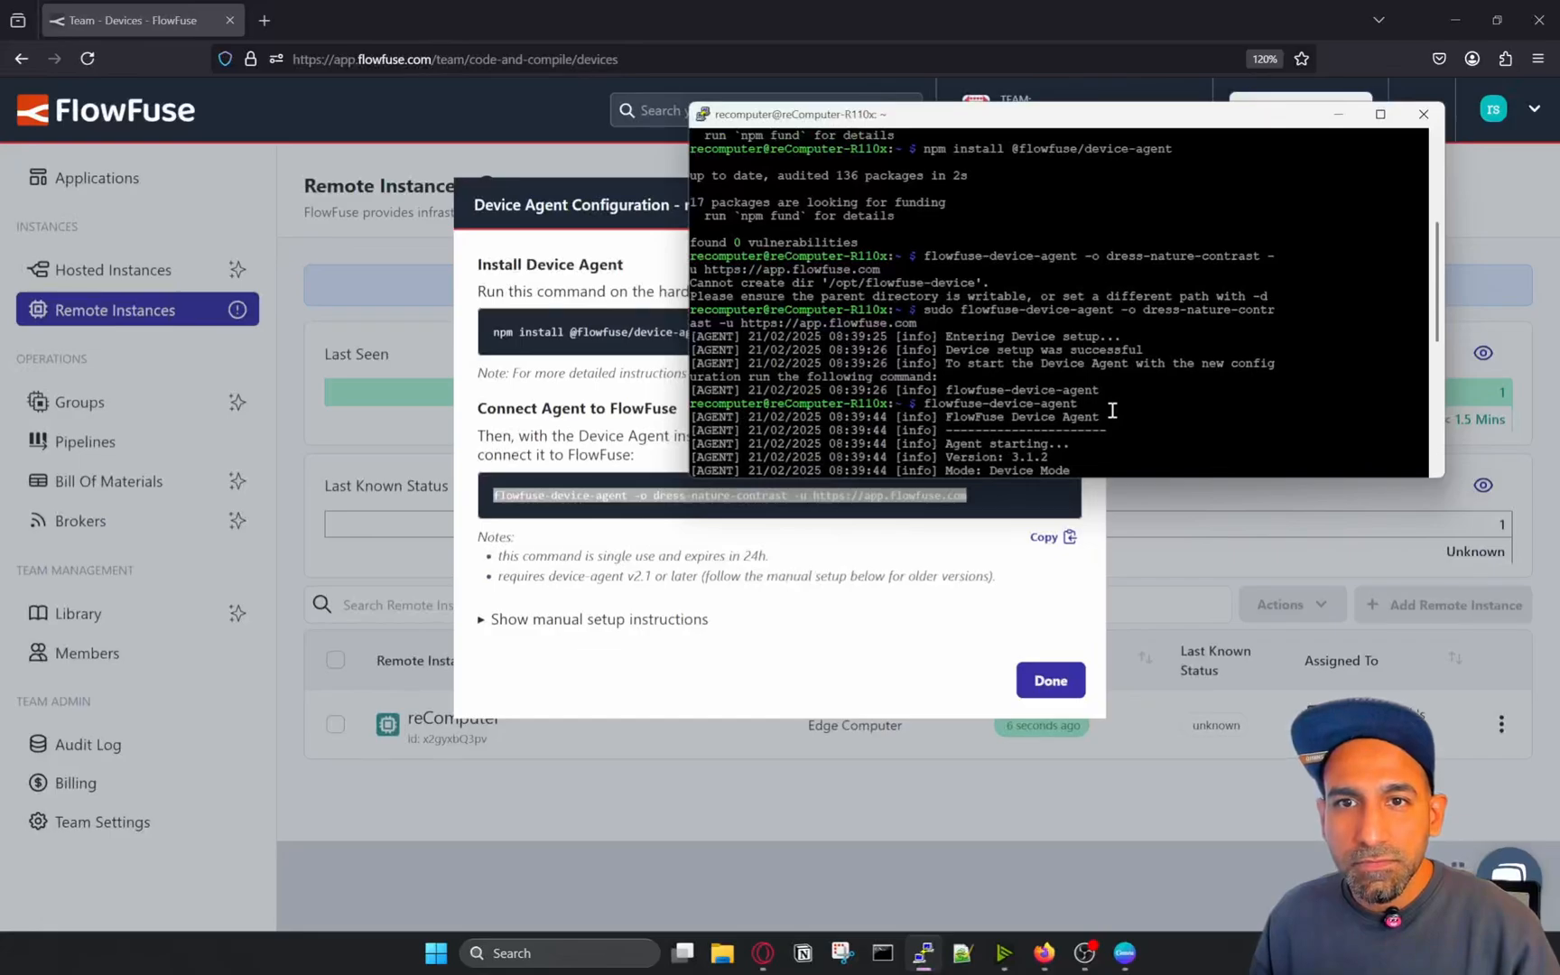
{"action": "scroll", "coordinate": [1113, 411], "scroll_direction": "down", "scroll_amount": 9}
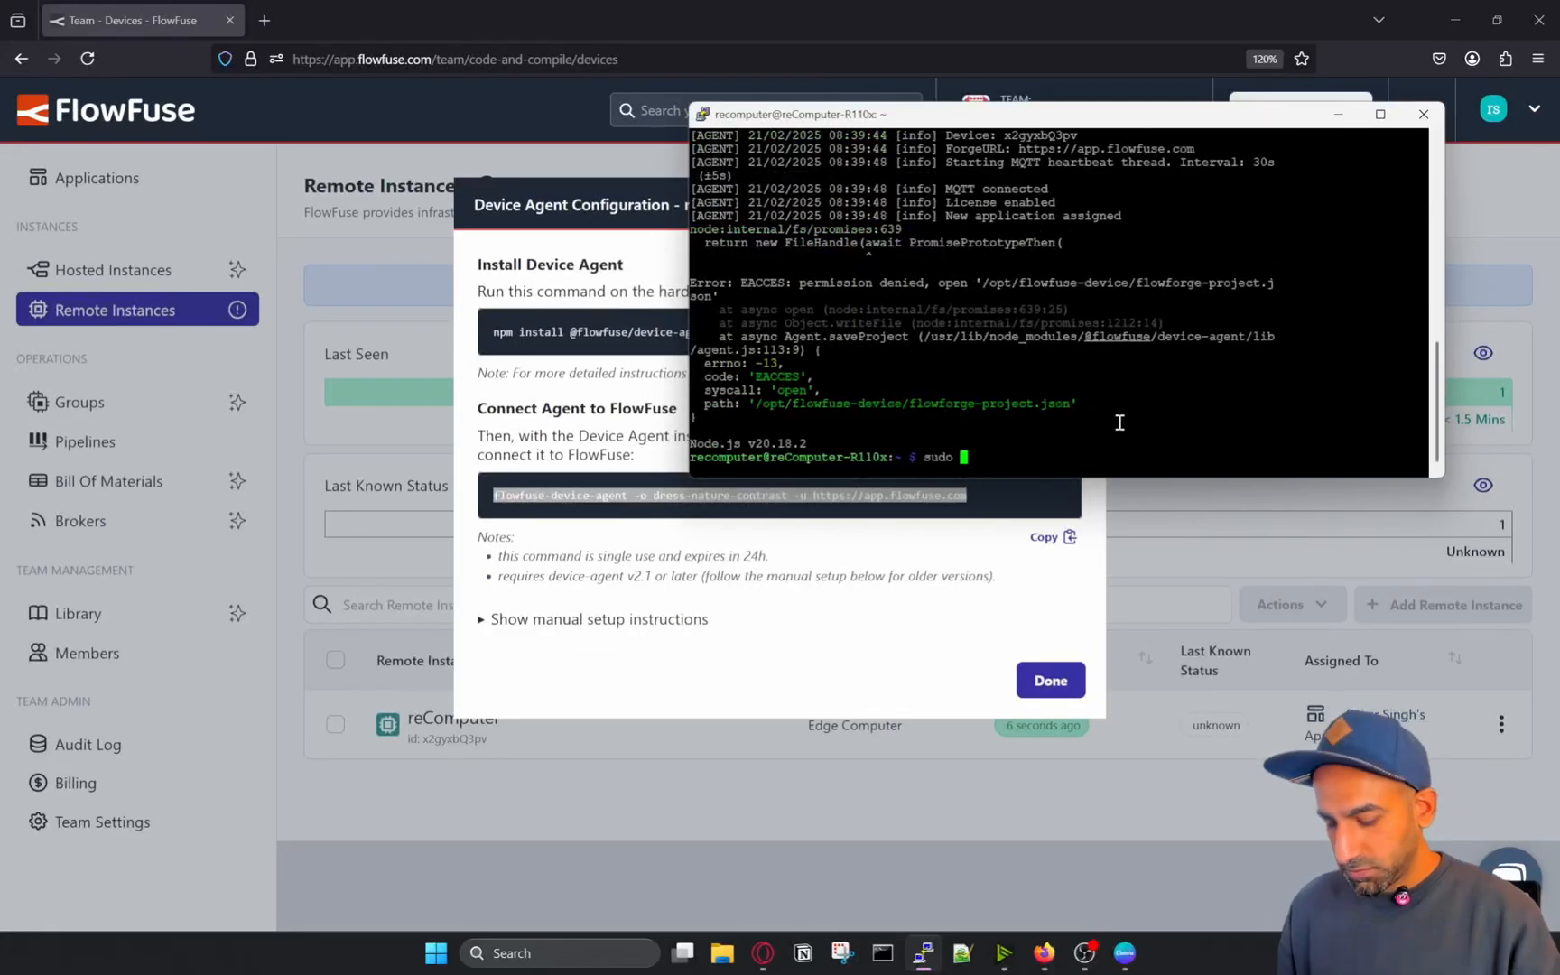
{"action": "type", "text": "flowfus"}
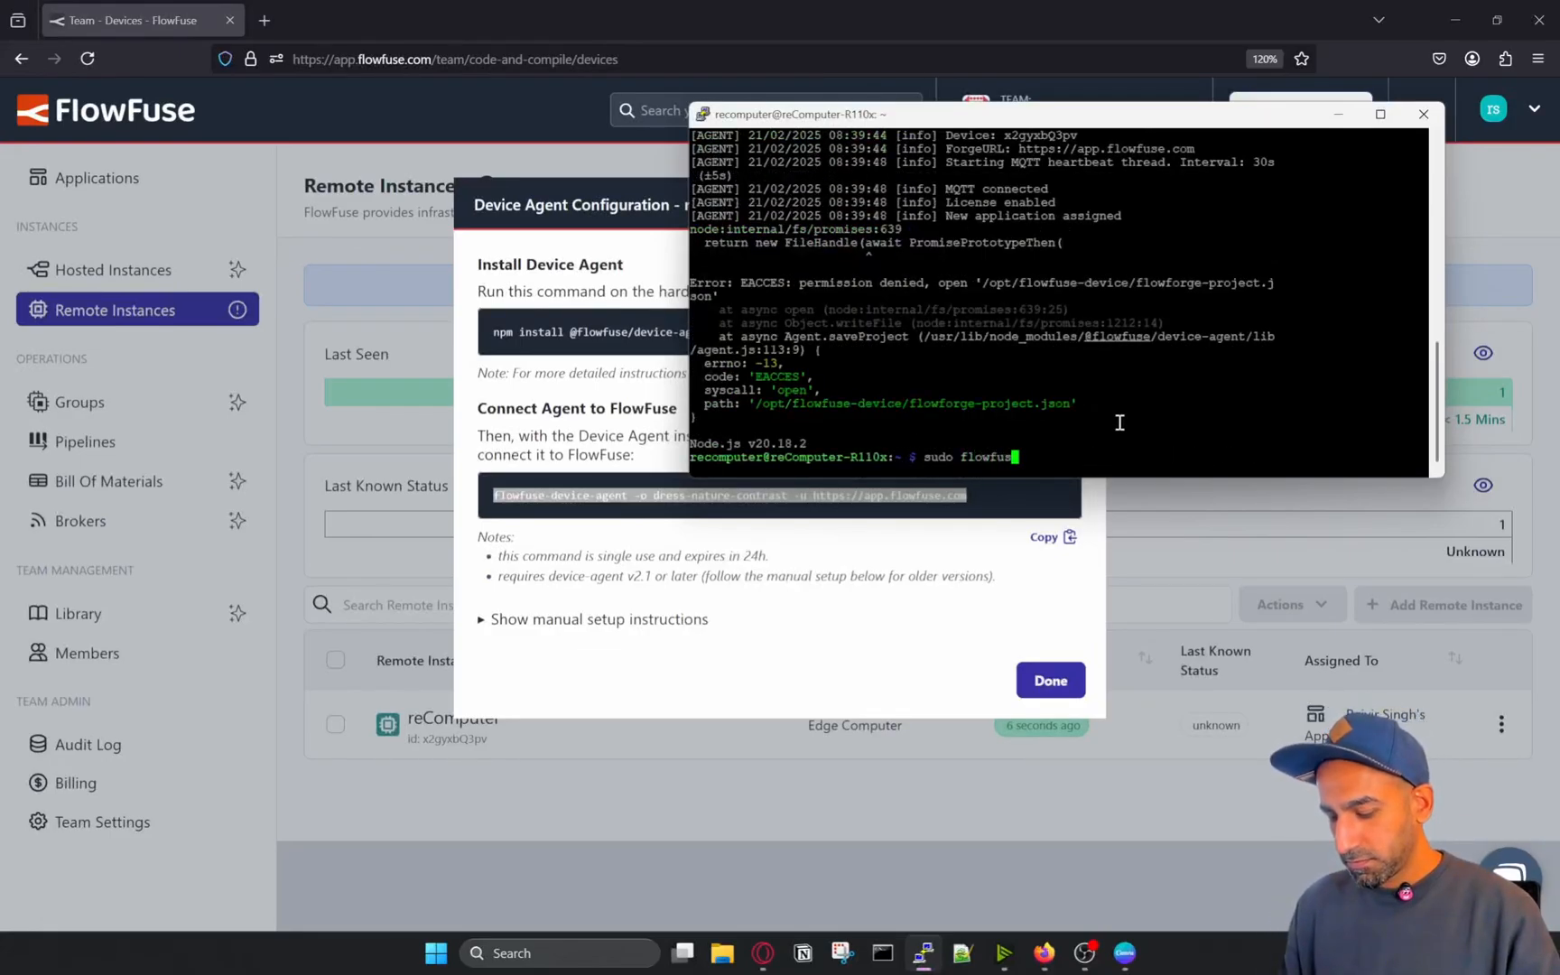
{"action": "type", "text": "e-device-agent"}
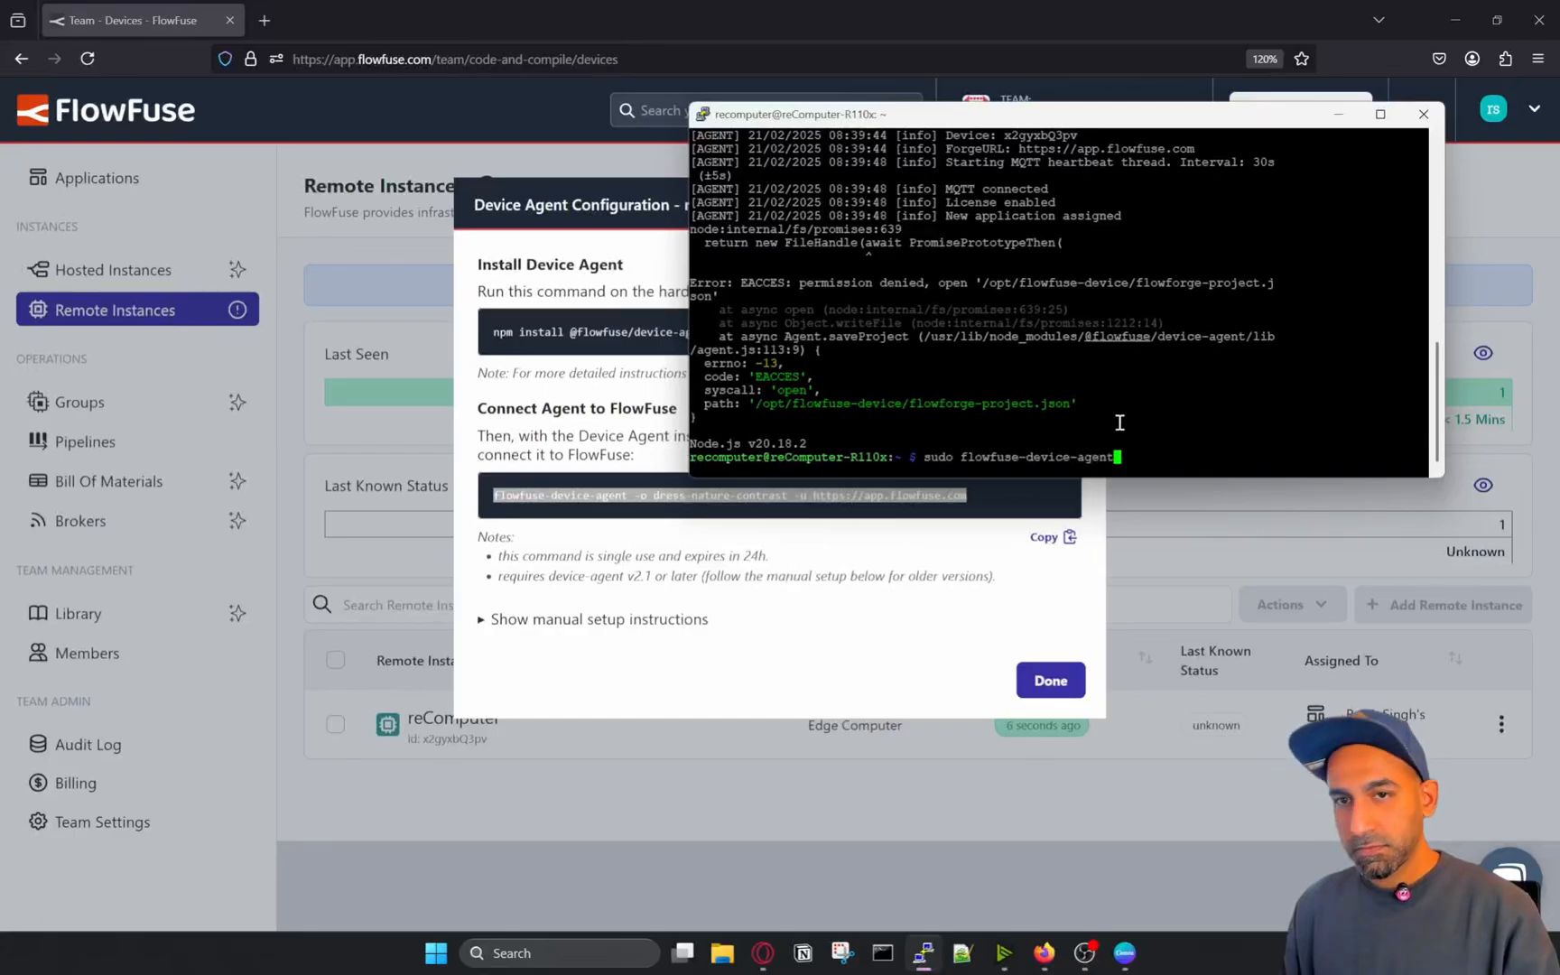
{"action": "key", "text": "Return"}
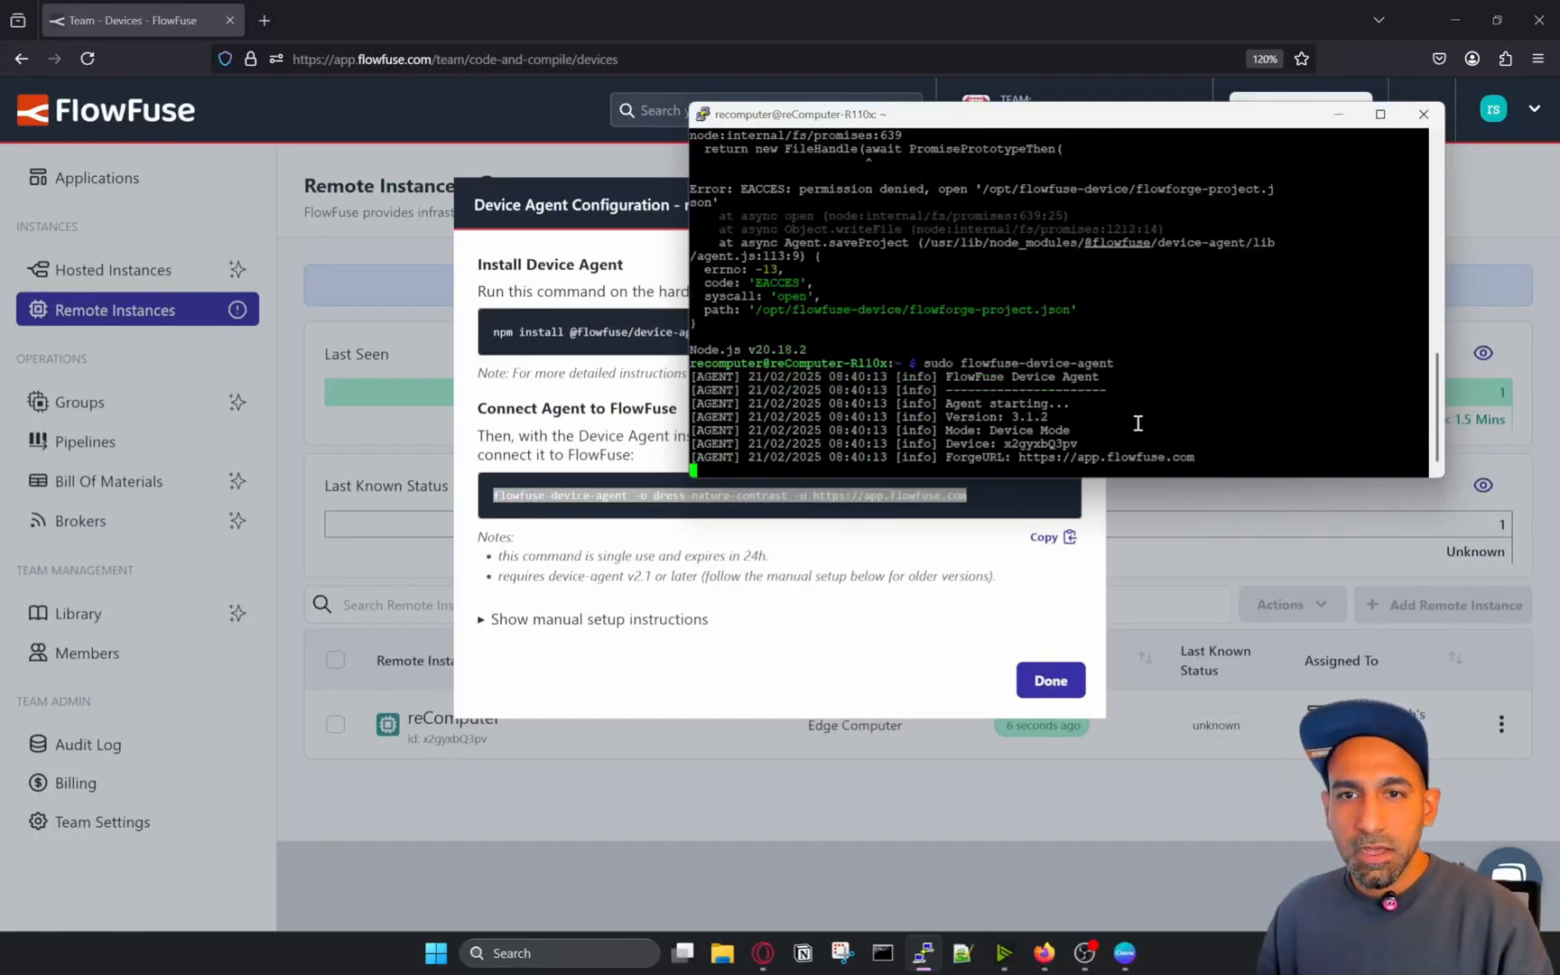
Examine the device agent's startup and Node-RED log output in the terminal, and minimise the terminal window.
{"action": "left_click_drag", "start_coordinate": [1103, 116], "coordinate": [1120, 70]}
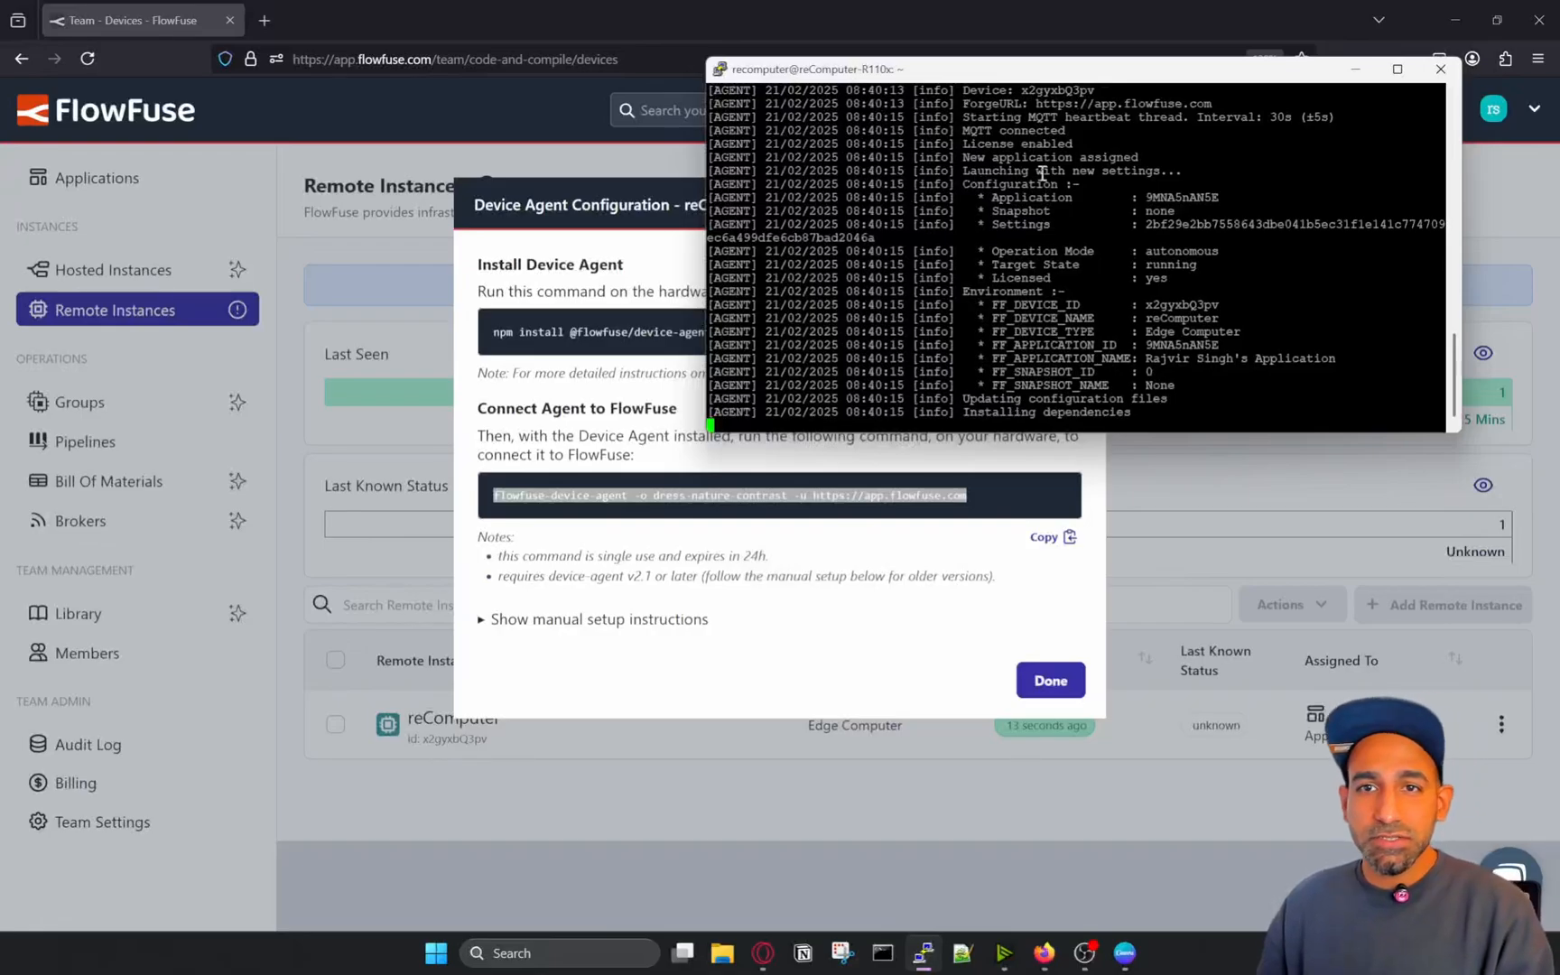
{"action": "left_click_drag", "start_coordinate": [1134, 74], "coordinate": [1196, 602]}
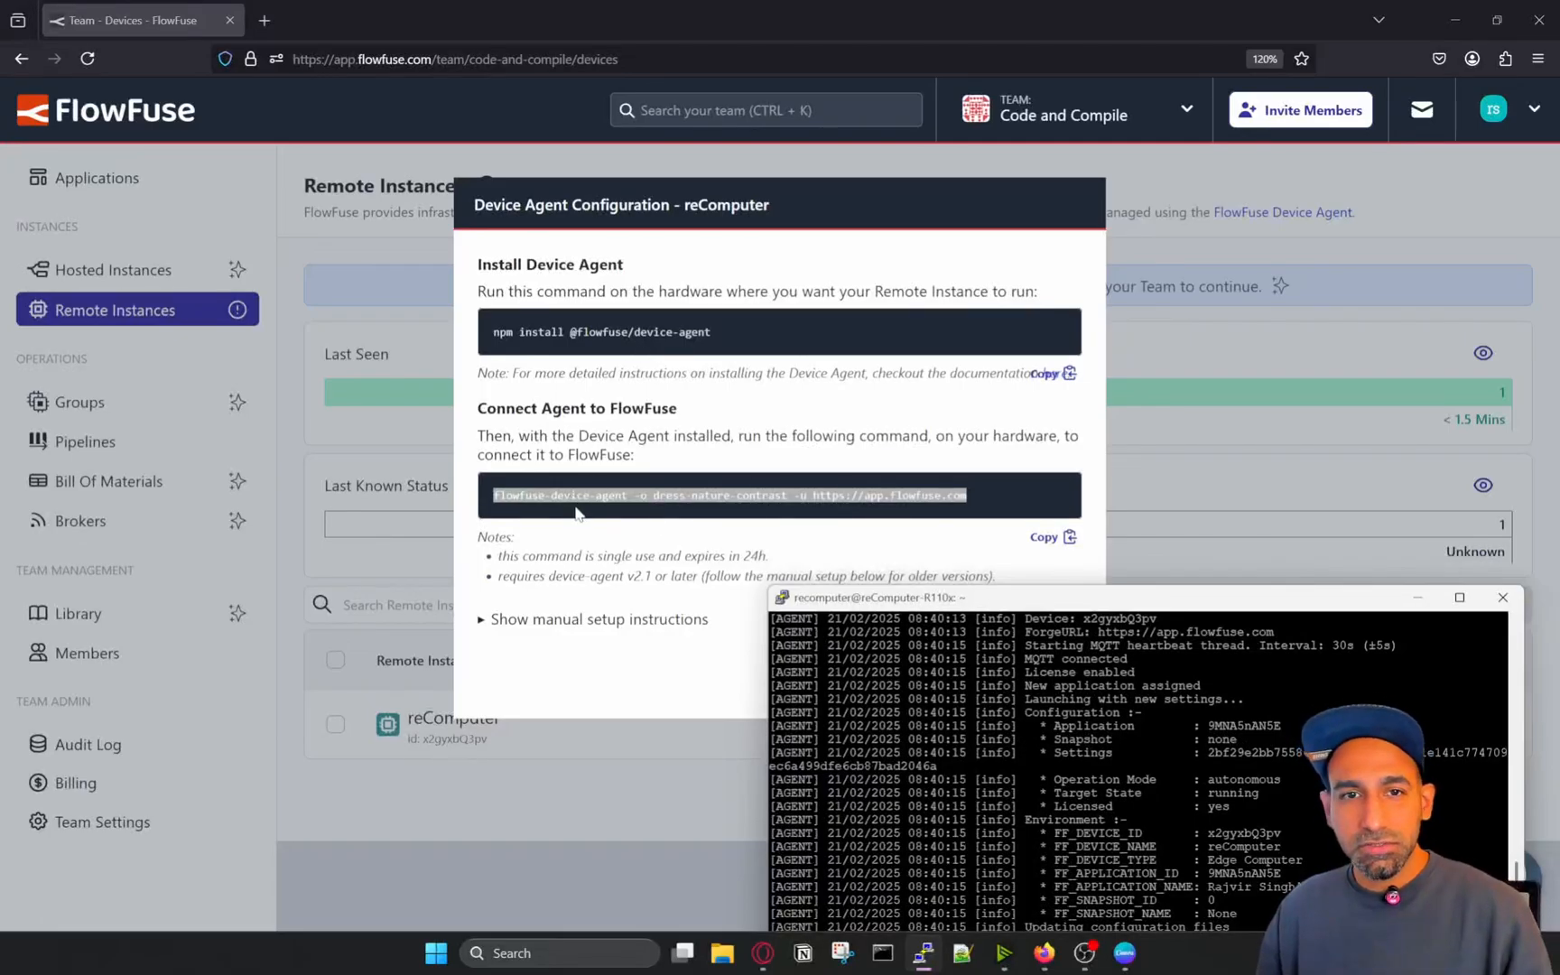
{"action": "left_click_drag", "start_coordinate": [1007, 610], "coordinate": [920, 245]}
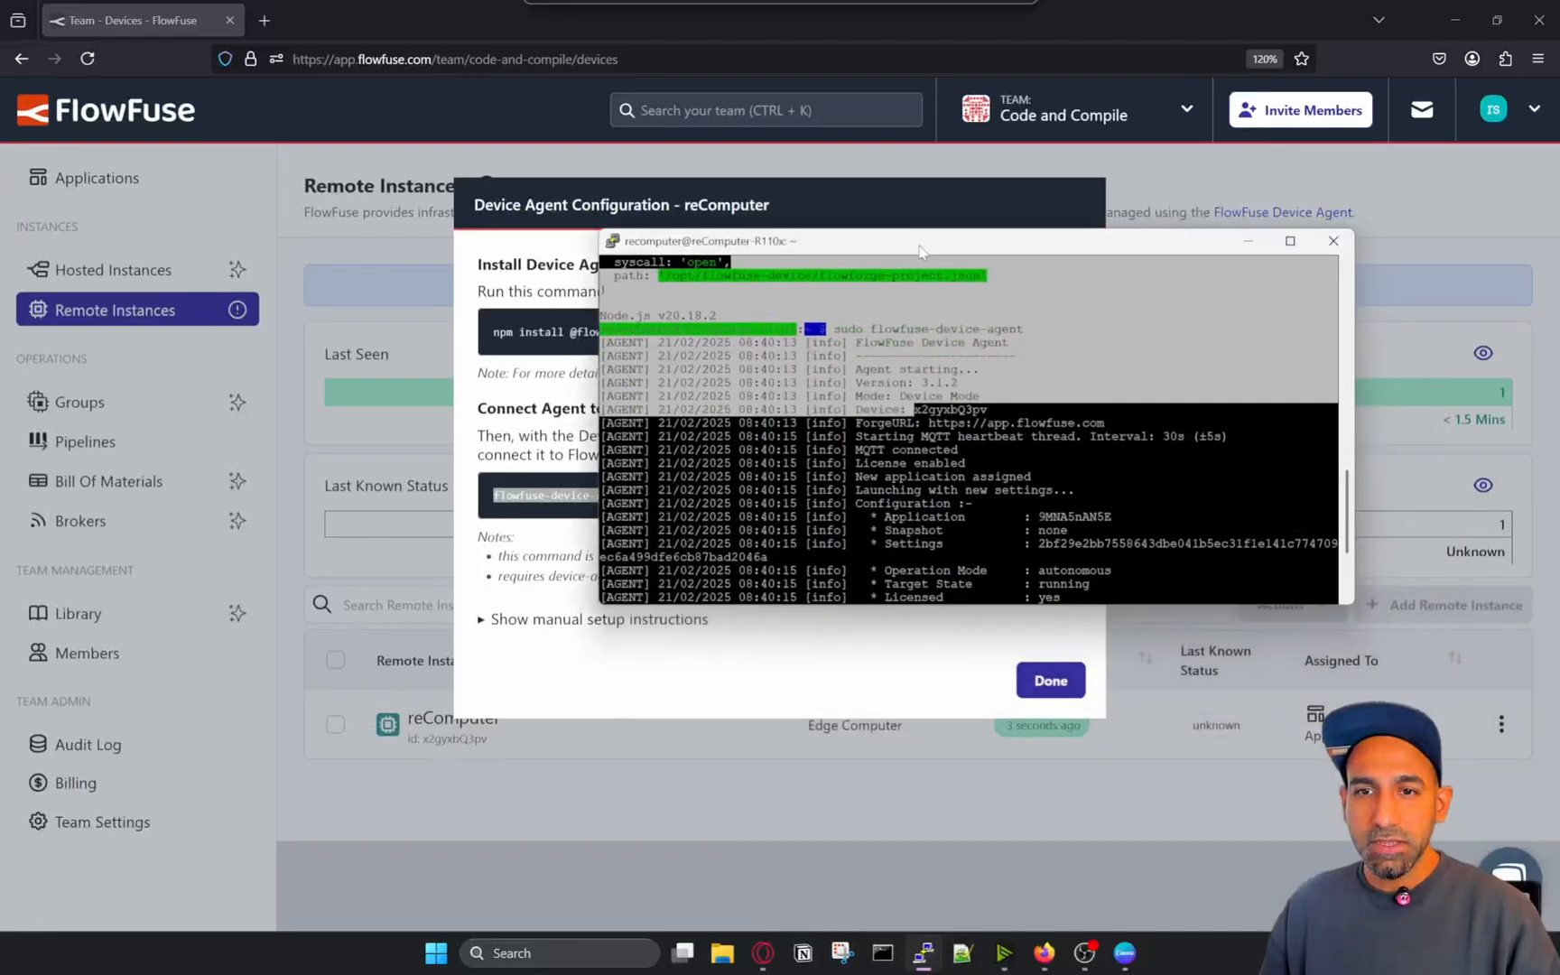
{"action": "scroll", "coordinate": [954, 504], "scroll_direction": "down", "scroll_amount": 4}
{"action": "left_click", "coordinate": [975, 585]}
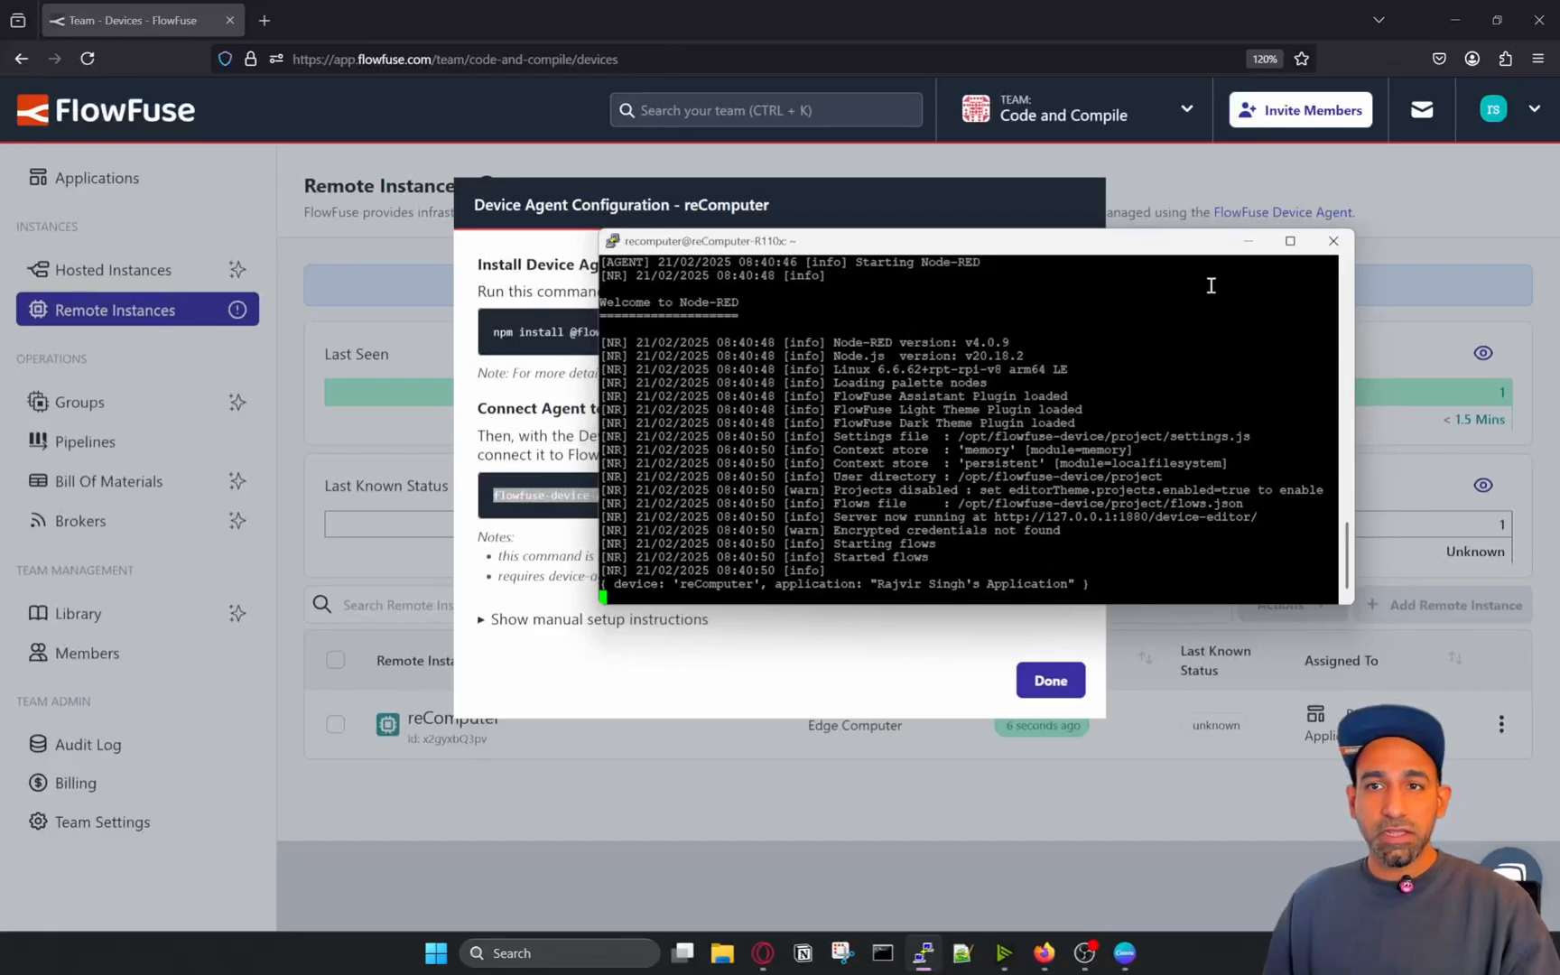
{"action": "left_click", "coordinate": [1250, 242]}
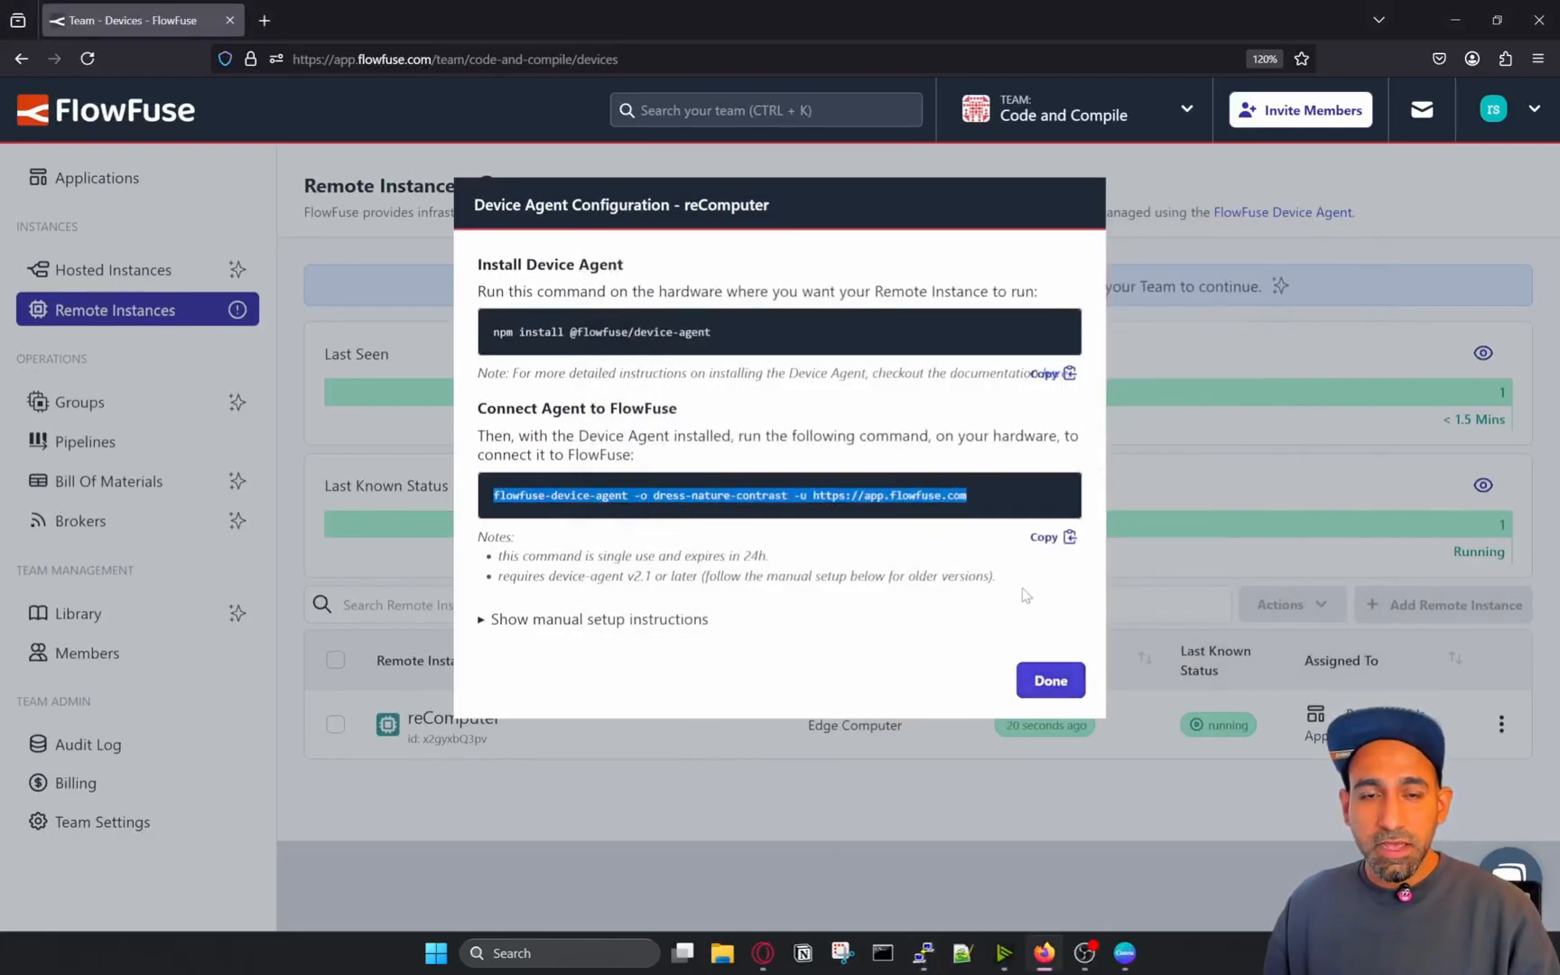
Finish the device agent configuration and open the reComputer remote instance's overview.
{"action": "left_click", "coordinate": [1019, 643]}
{"action": "left_click", "coordinate": [1031, 681]}
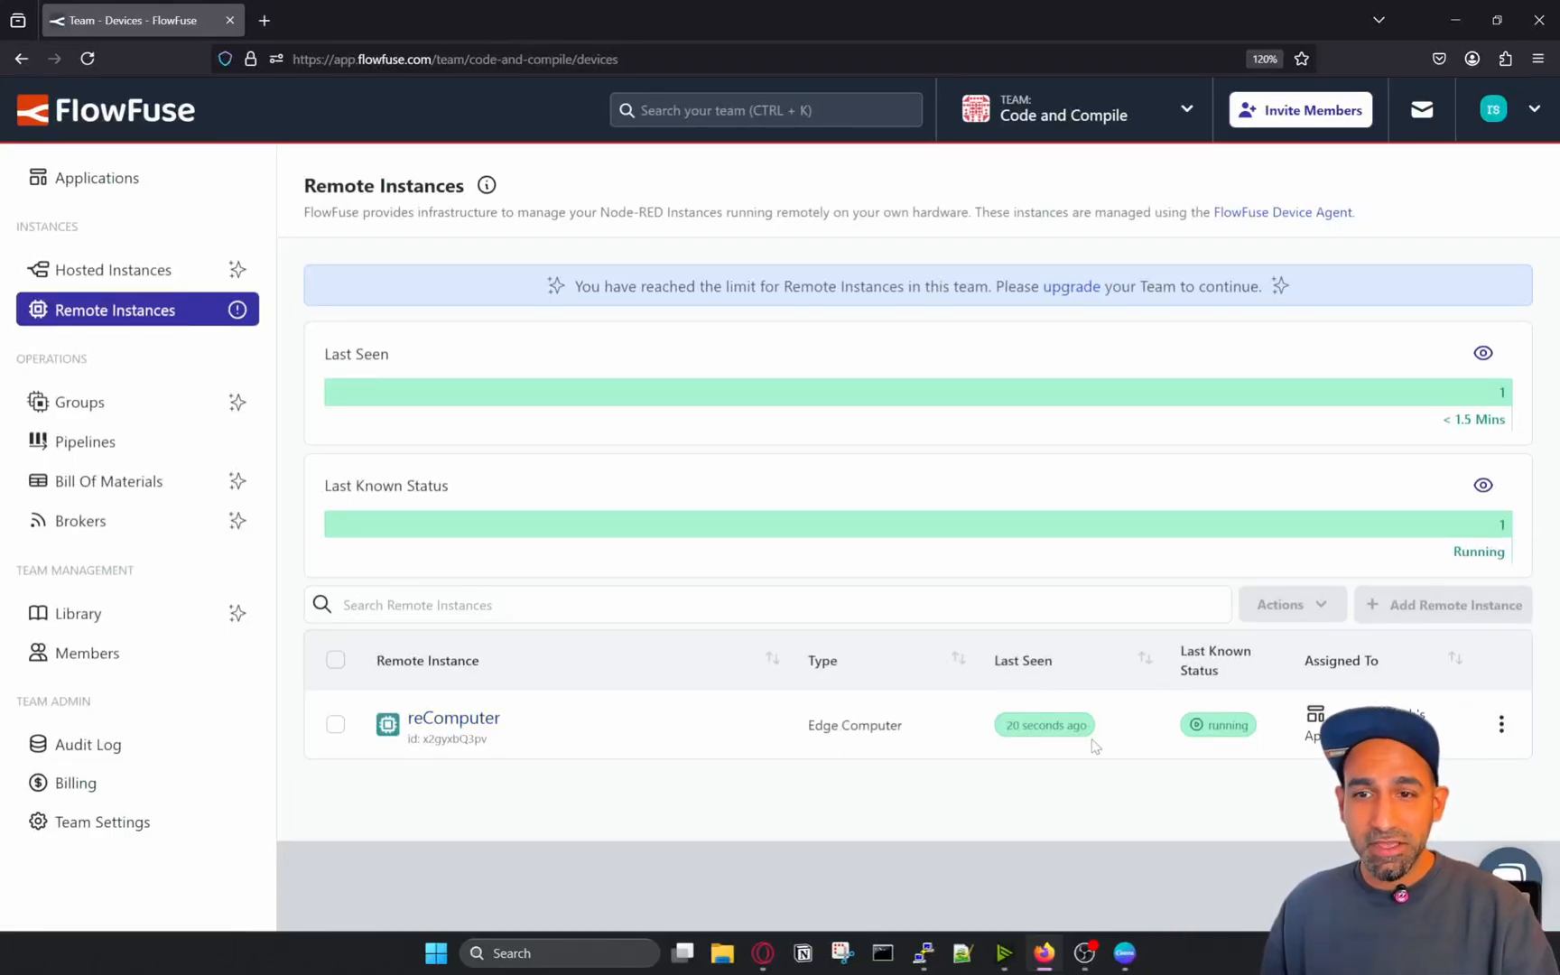
{"action": "left_click", "coordinate": [452, 723]}
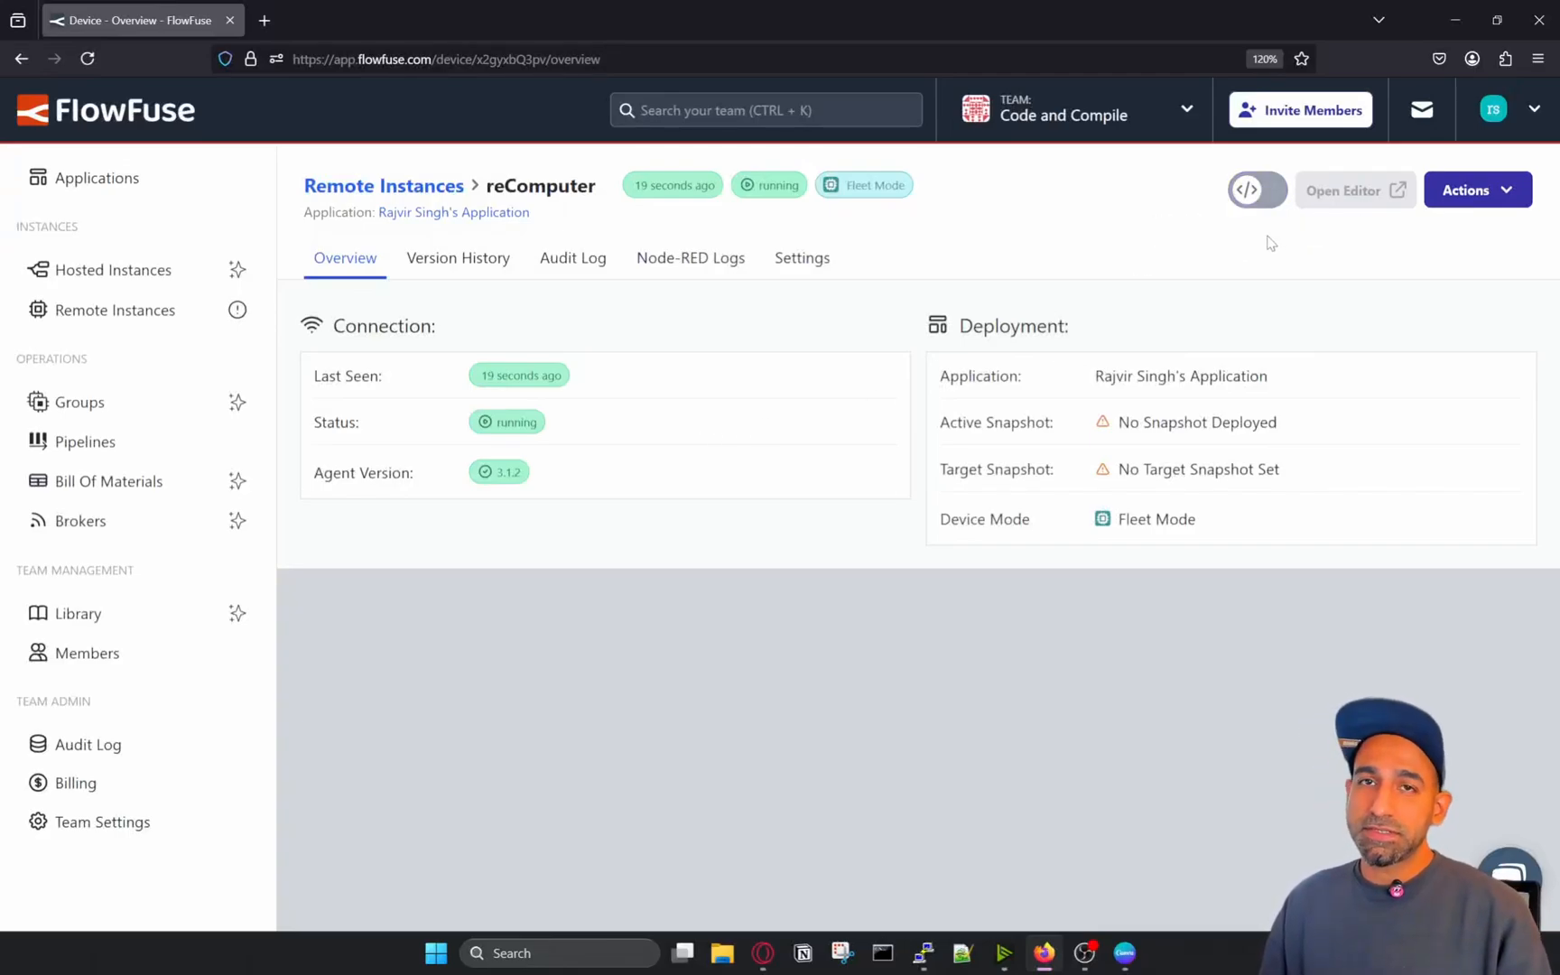
Enable Developer Mode for the reComputer remote instance and open its Node-RED editor.
{"action": "left_click", "coordinate": [1250, 188]}
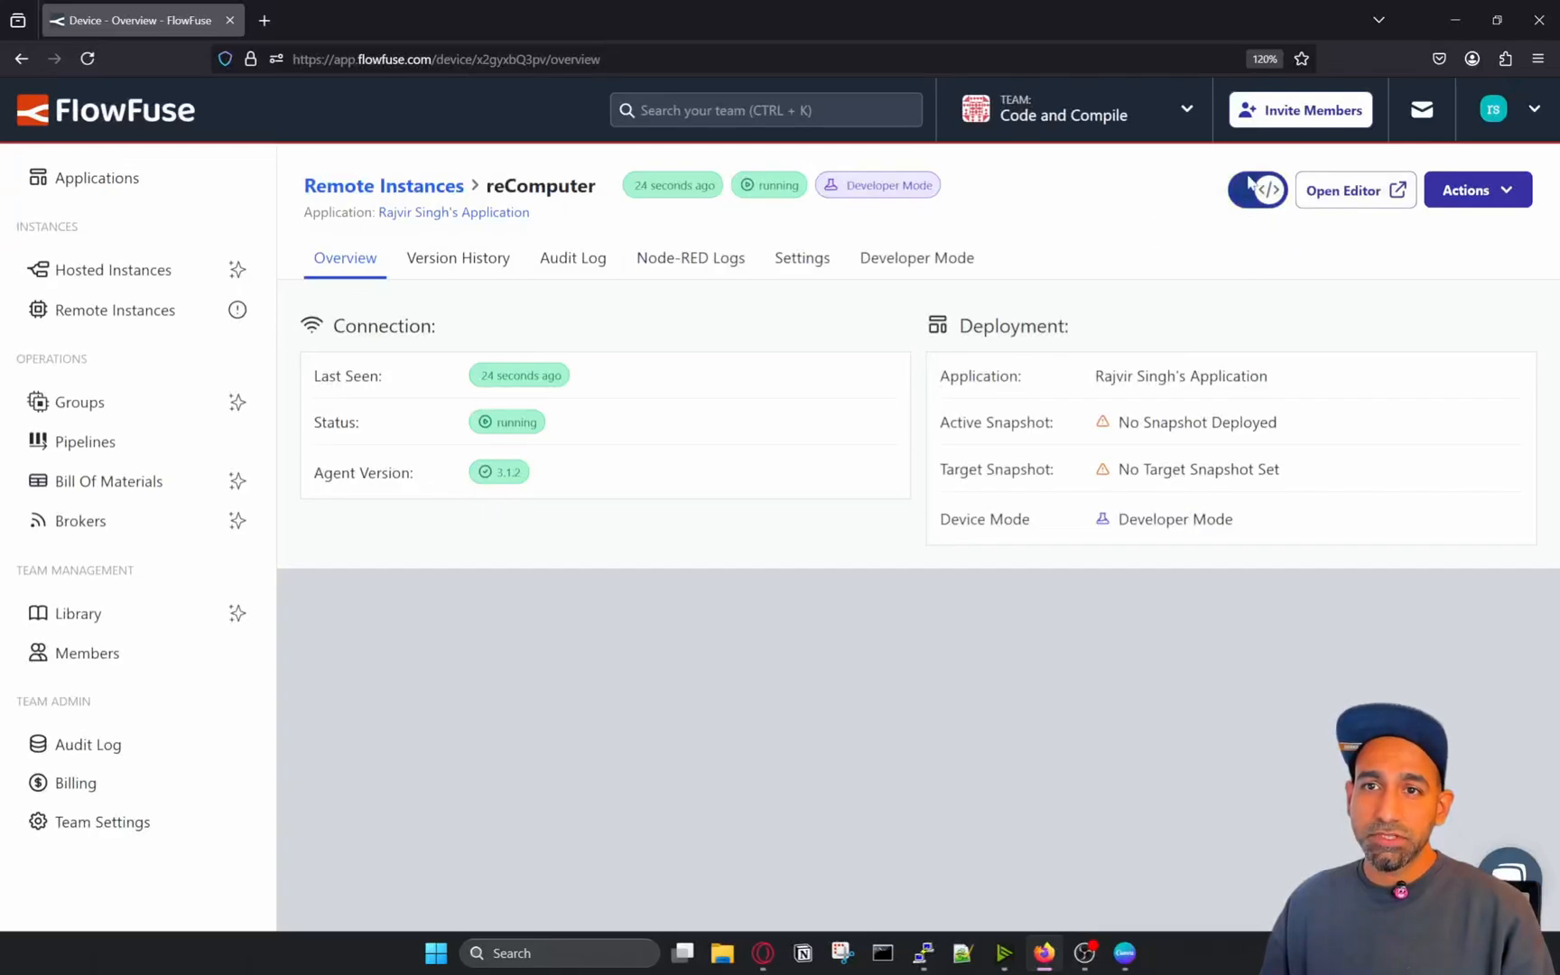
{"action": "left_click", "coordinate": [1336, 193]}
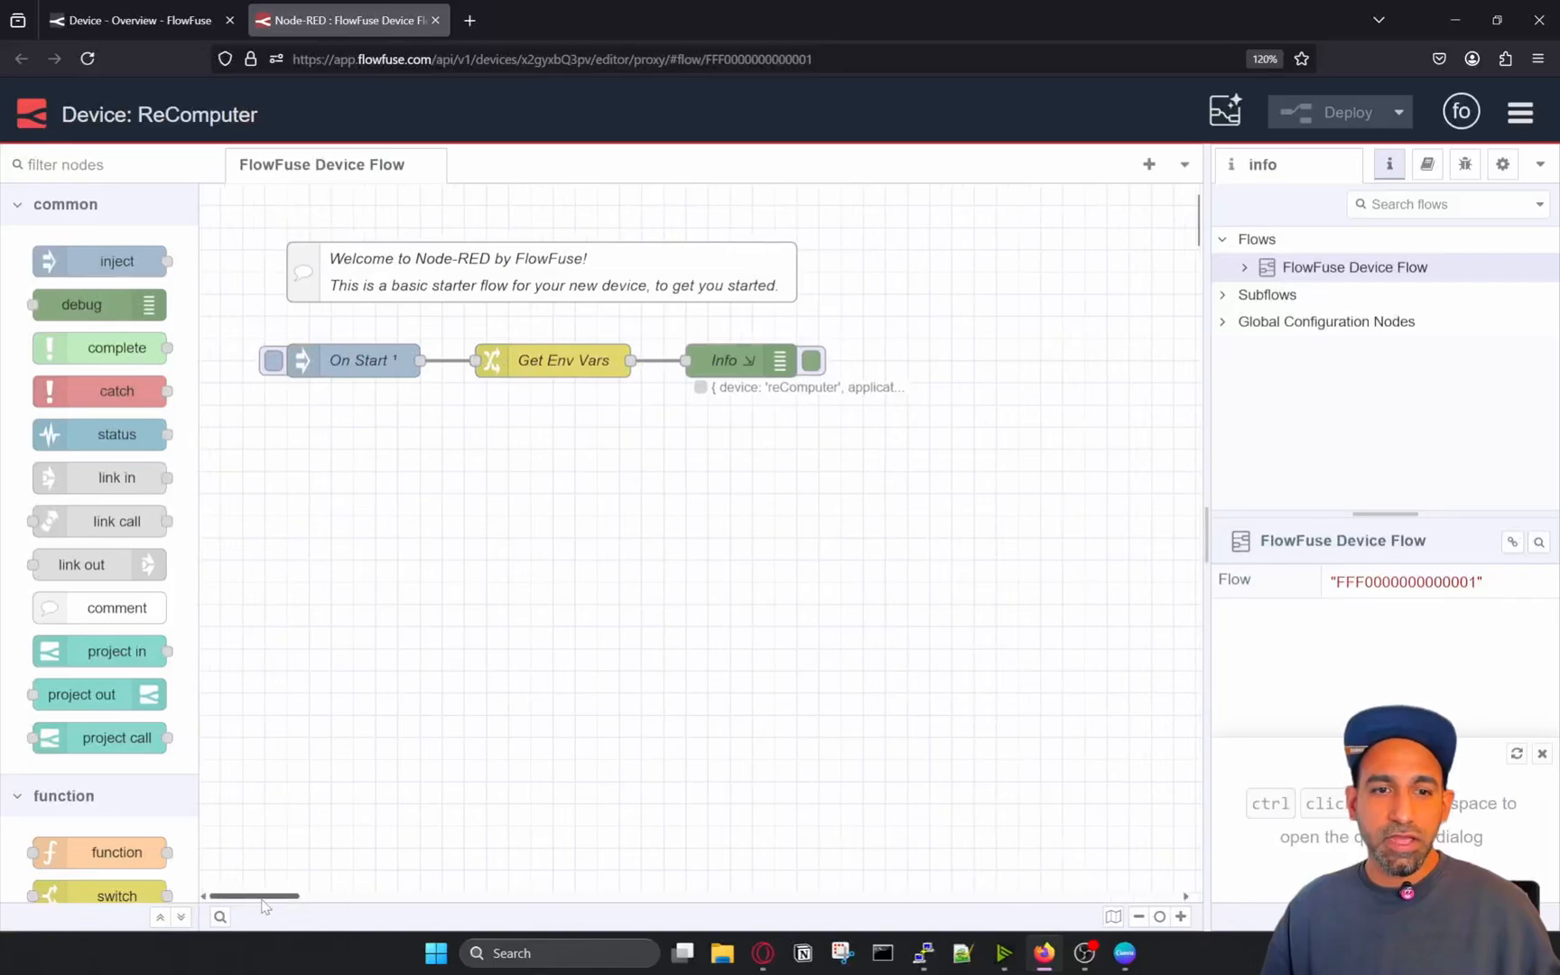
Review the node packages installed in the editor's palette manager and close the settings.
{"action": "left_click", "coordinate": [1520, 112]}
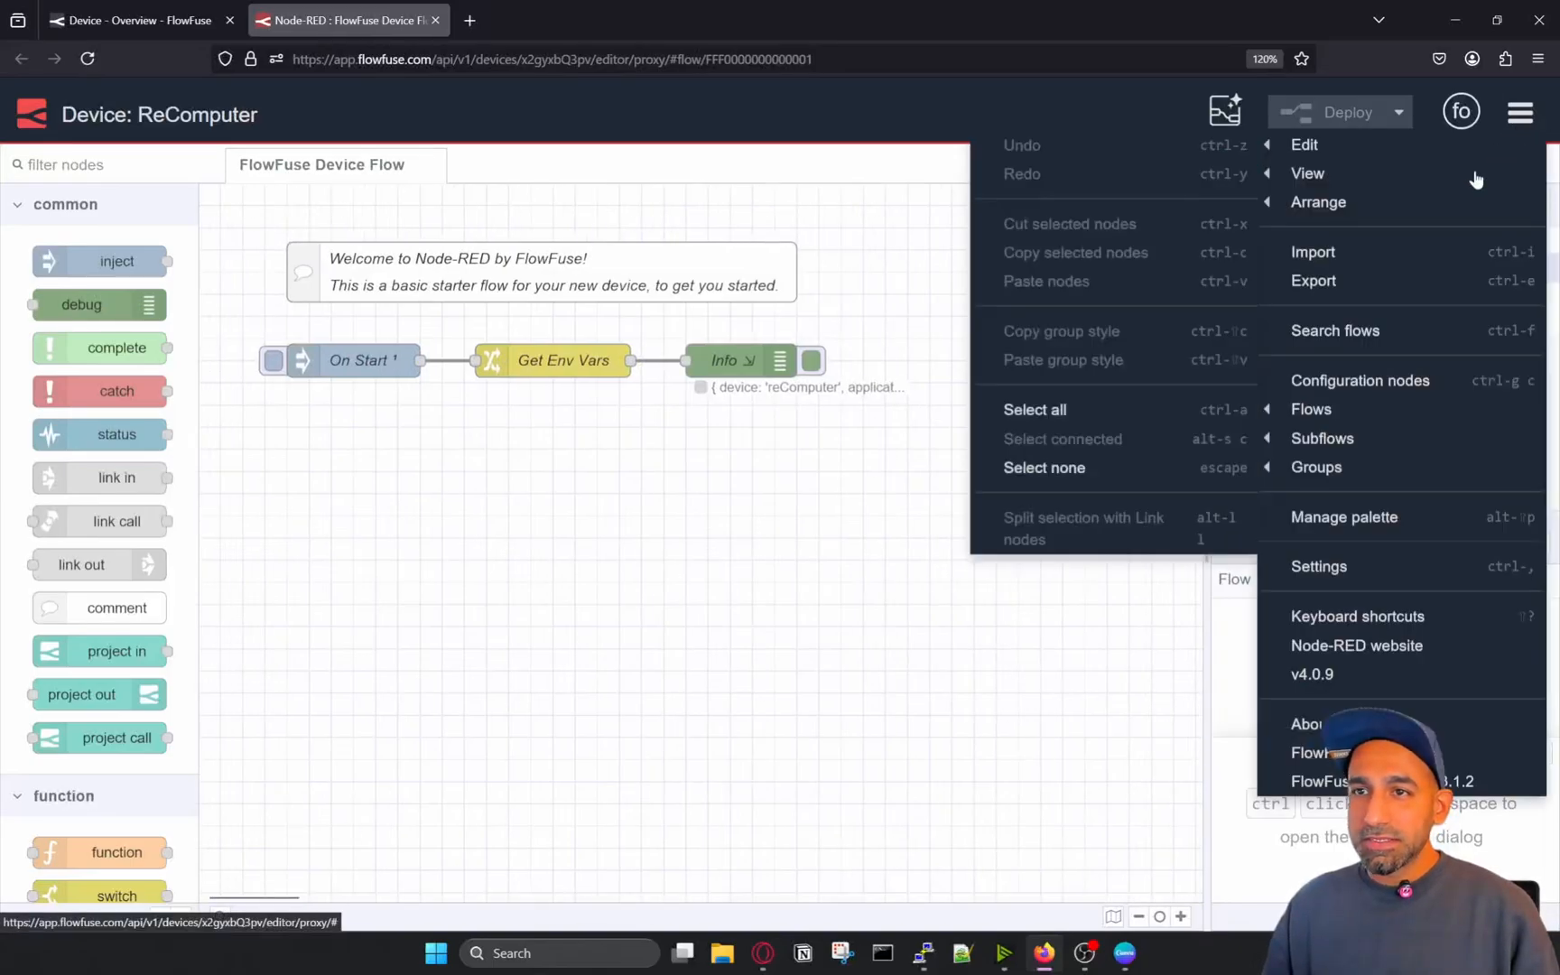
{"action": "left_click", "coordinate": [1311, 519]}
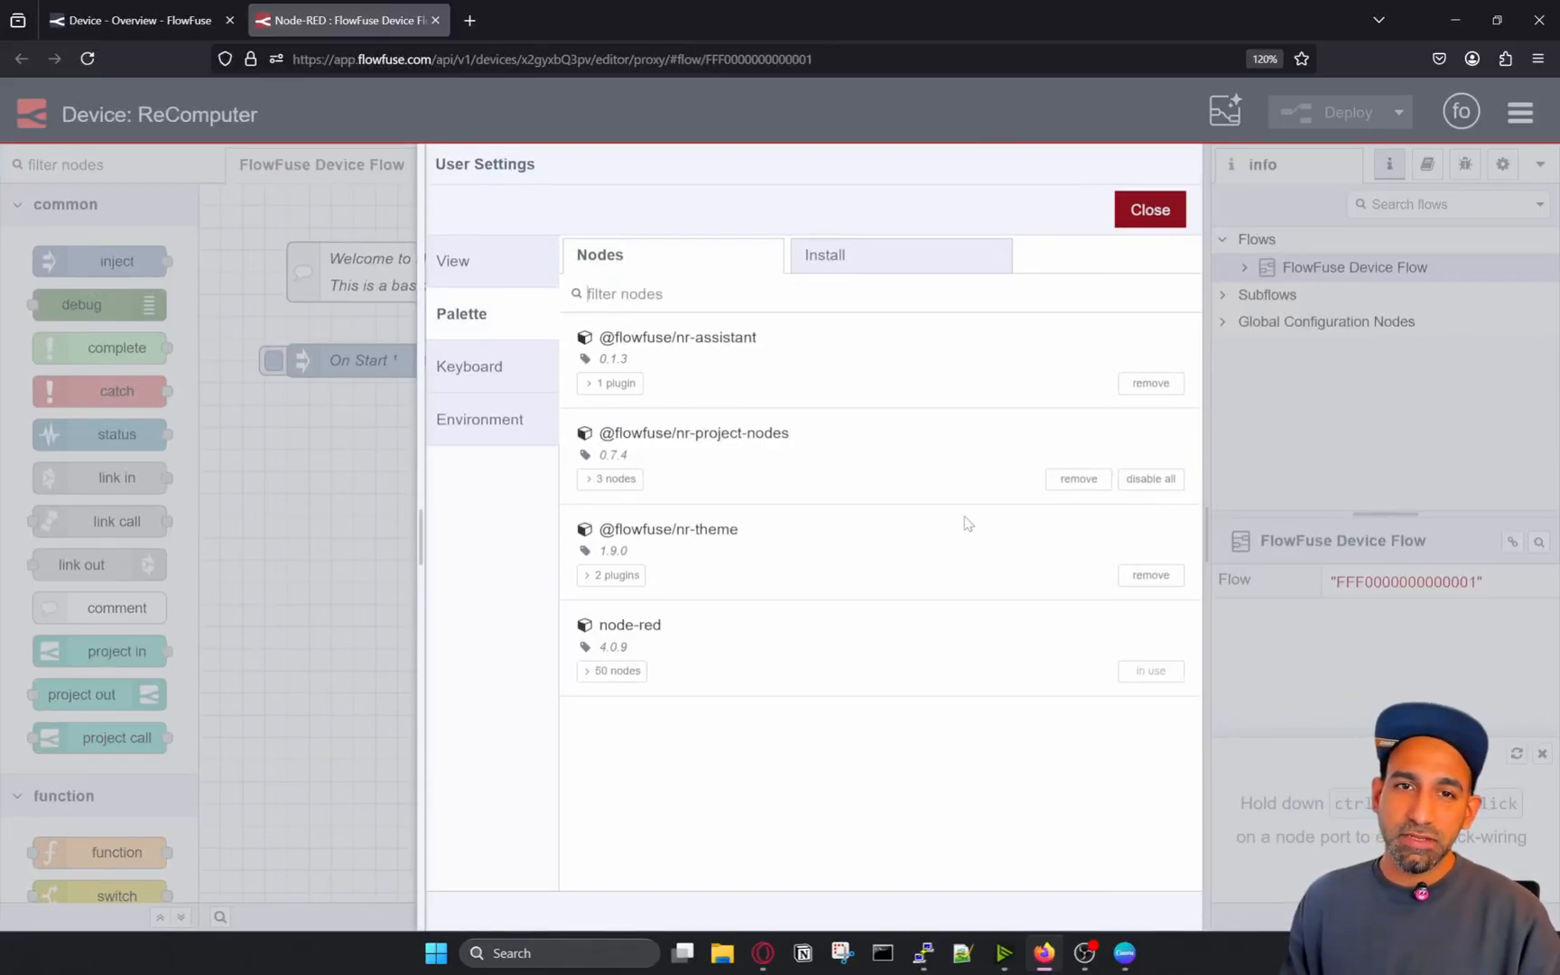
{"action": "left_click", "coordinate": [1151, 210]}
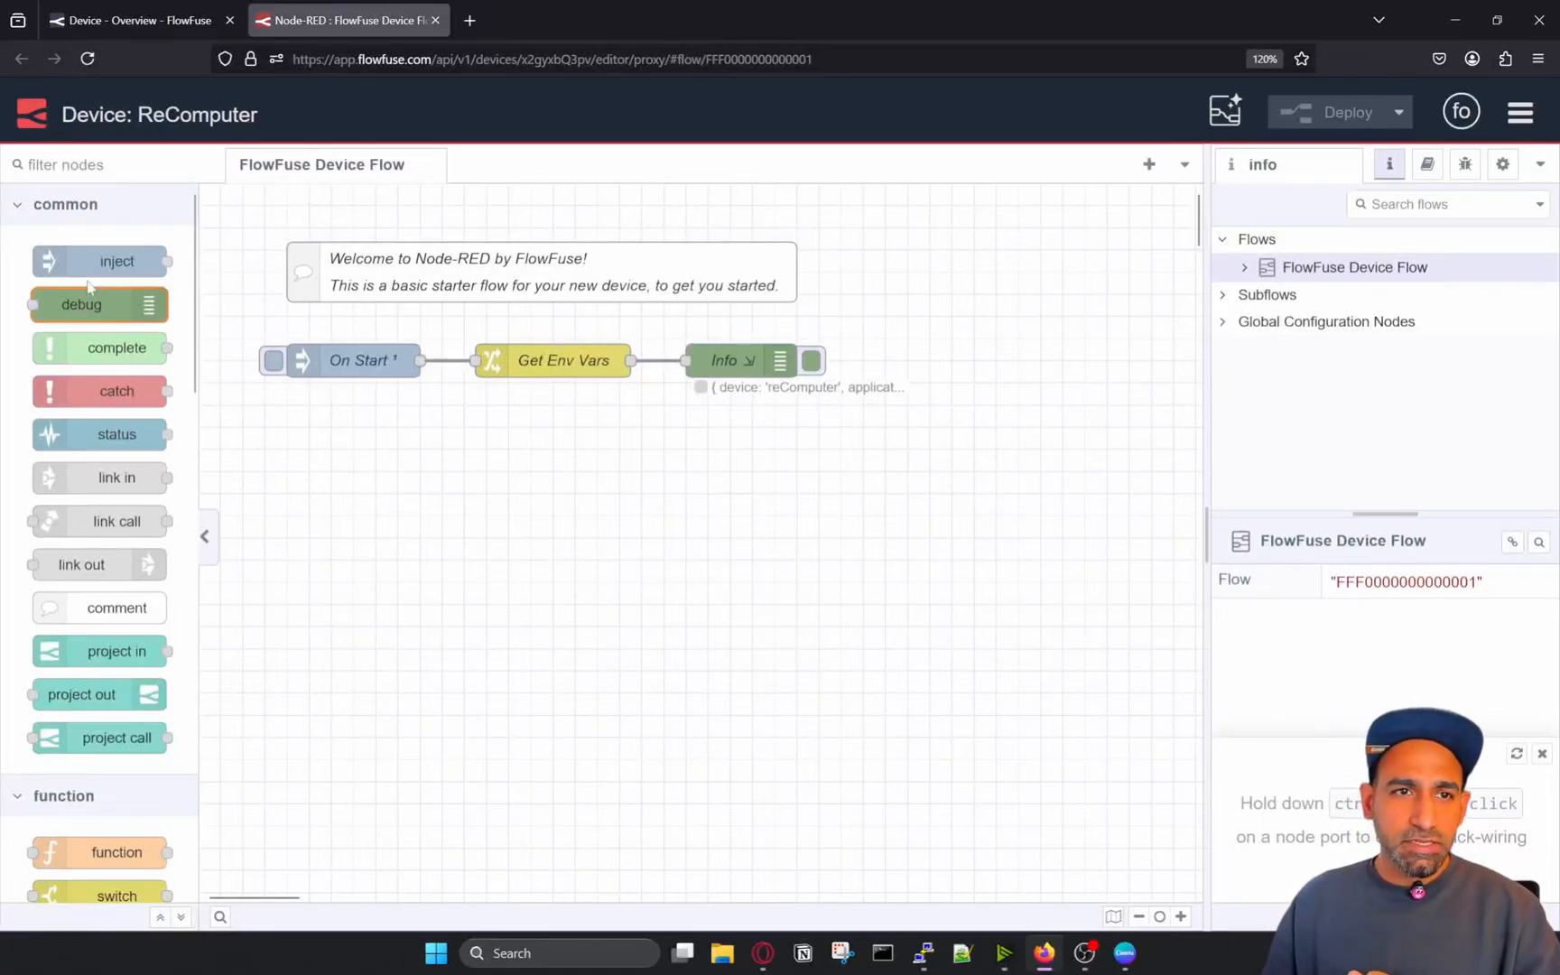
Add an inject, a function and a debug node below the starter flow and wire them together in that order.
{"action": "left_click_drag", "start_coordinate": [101, 262], "coordinate": [323, 421]}
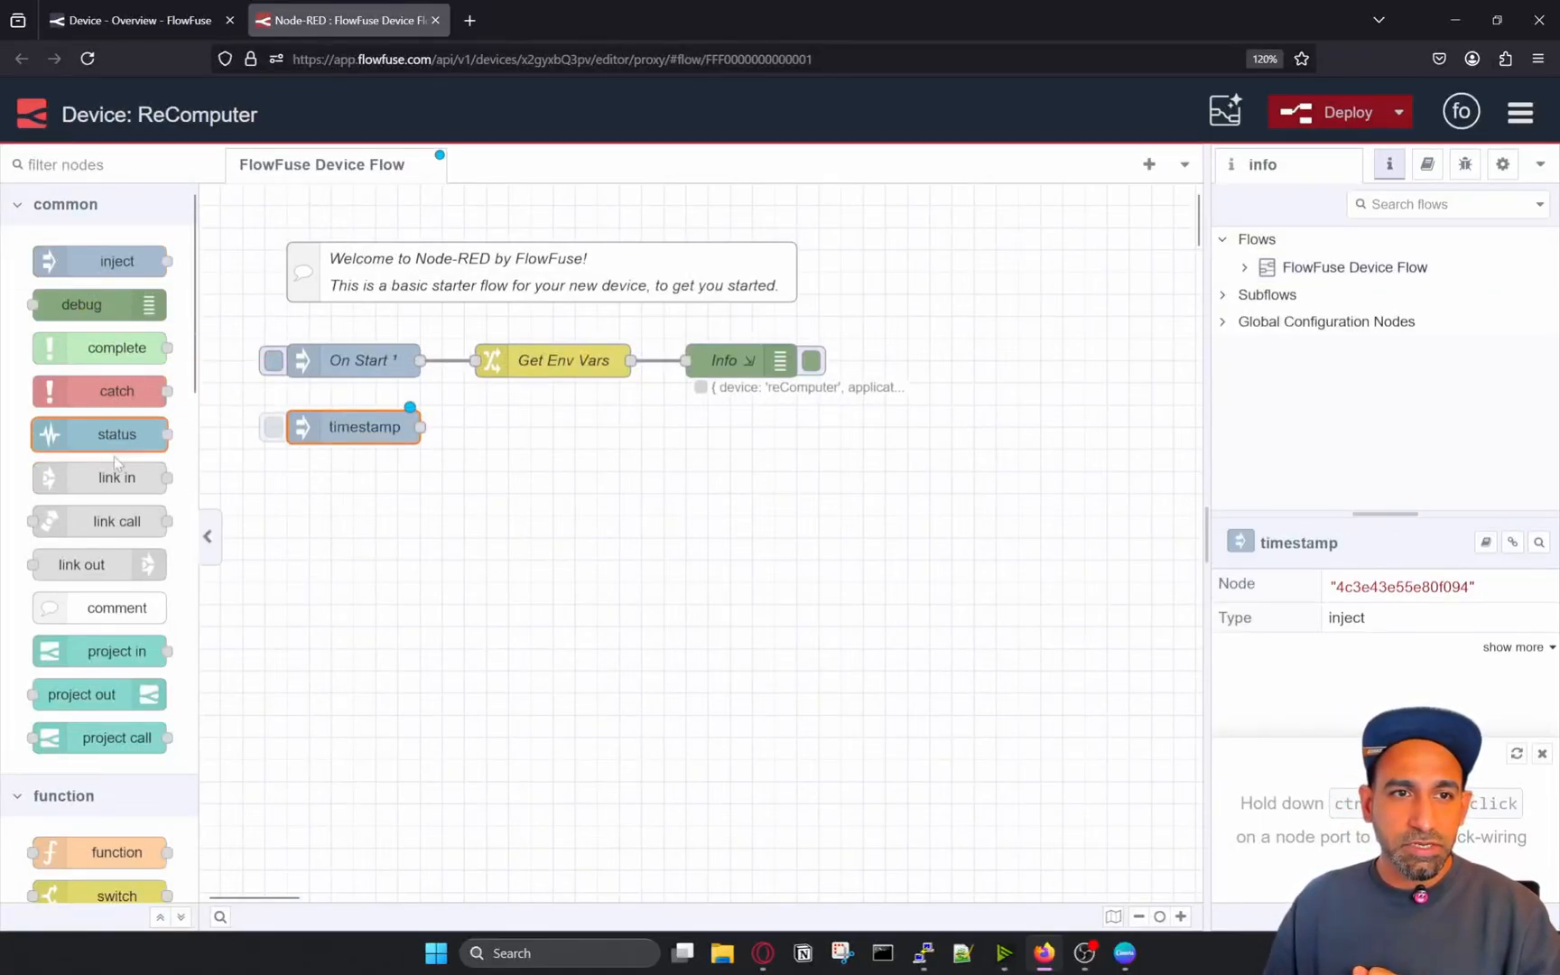
{"action": "left_click_drag", "start_coordinate": [108, 852], "coordinate": [302, 680]}
{"action": "left_click_drag", "start_coordinate": [503, 469], "coordinate": [532, 433]}
{"action": "mouse_move", "coordinate": [92, 309]}
{"action": "left_mouse_down"}
{"action": "mouse_move", "coordinate": [650, 443]}
{"action": "mouse_move", "coordinate": [767, 431]}
{"action": "left_mouse_up"}
{"action": "left_click_drag", "start_coordinate": [420, 427], "coordinate": [464, 427]}
{"action": "left_click_drag", "start_coordinate": [598, 427], "coordinate": [663, 427]}
Set the function node's On Message code to msg.payload = Math.random(); before the return msg; line.
{"action": "left_click", "coordinate": [550, 433]}
{"action": "key", "text": "Return"}
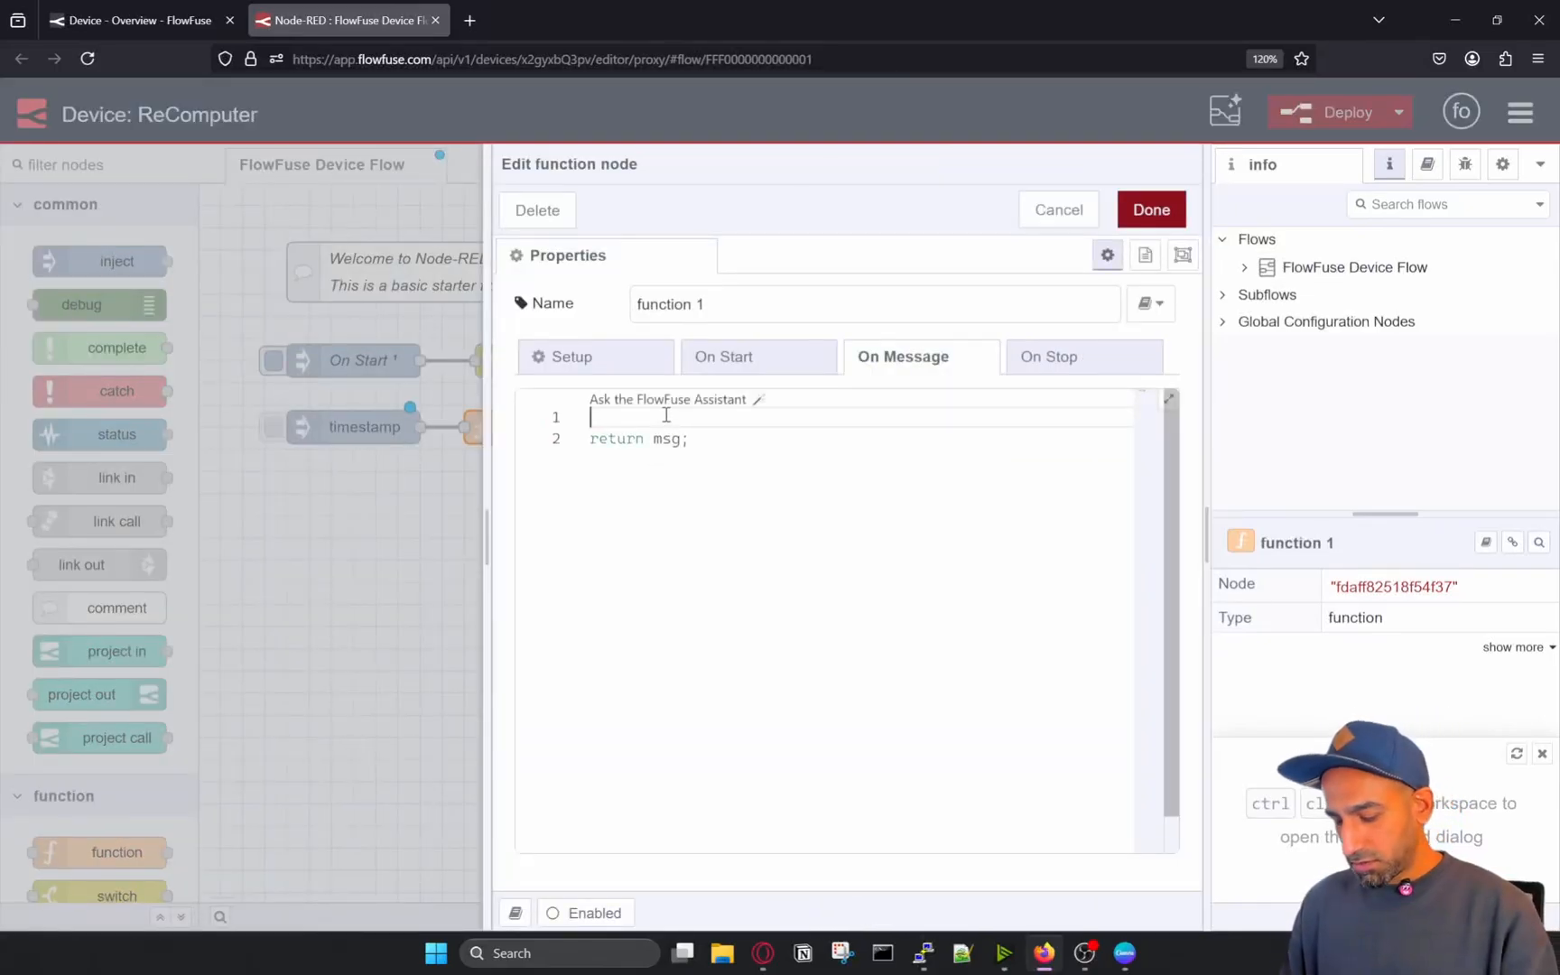
{"action": "type", "text": "msg.payloa"}
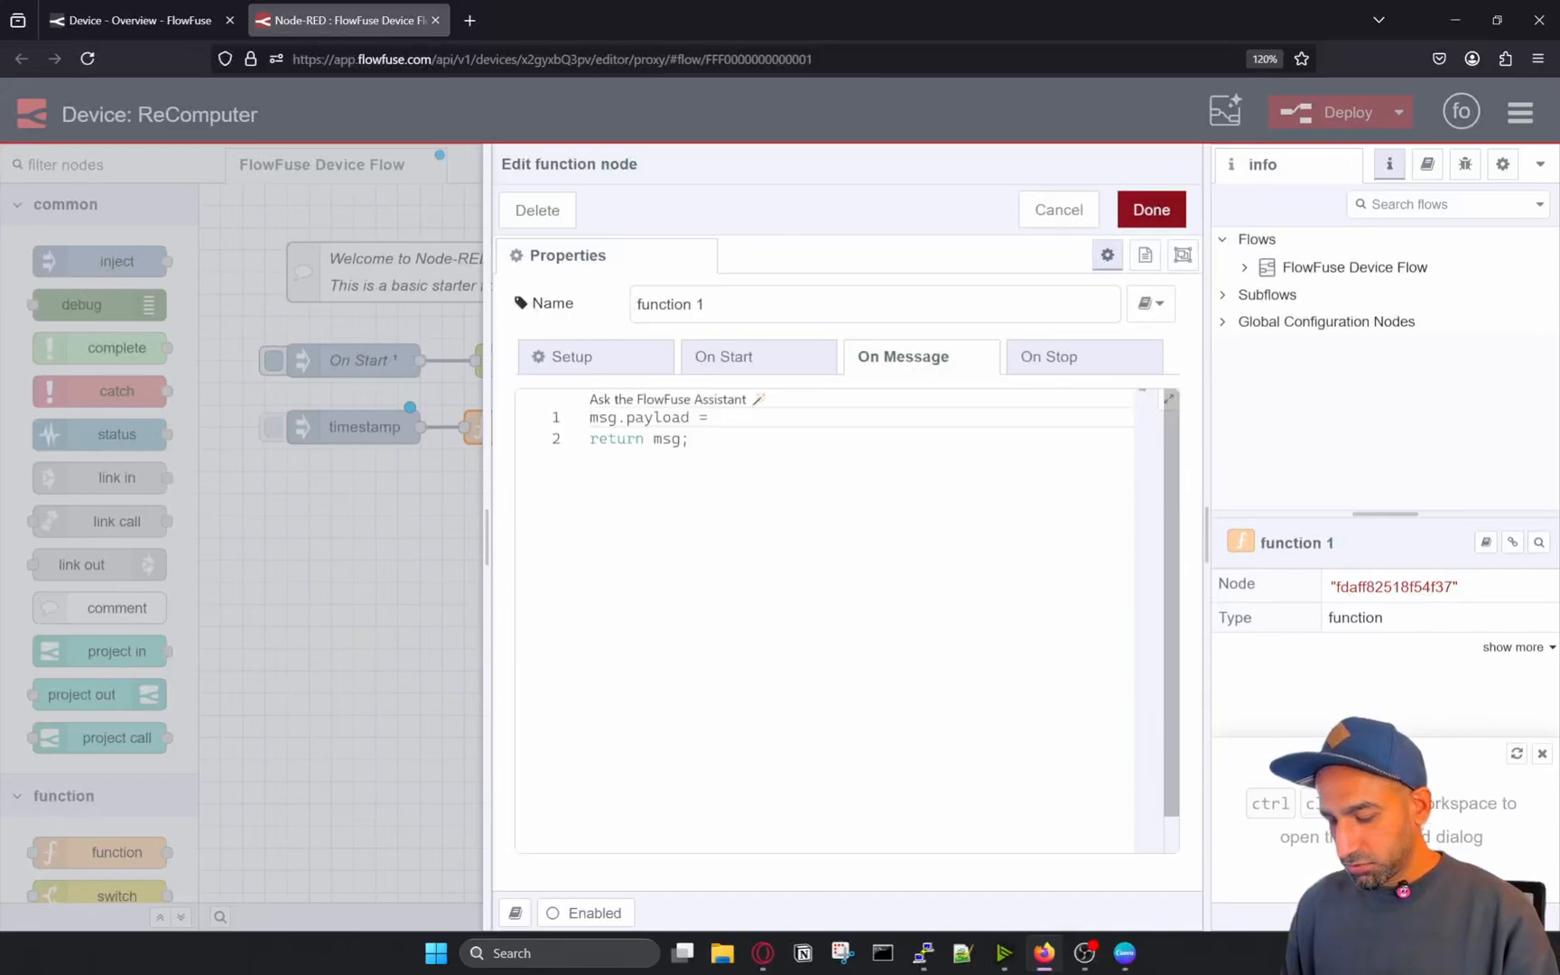
{"action": "type", "text": "d = "}
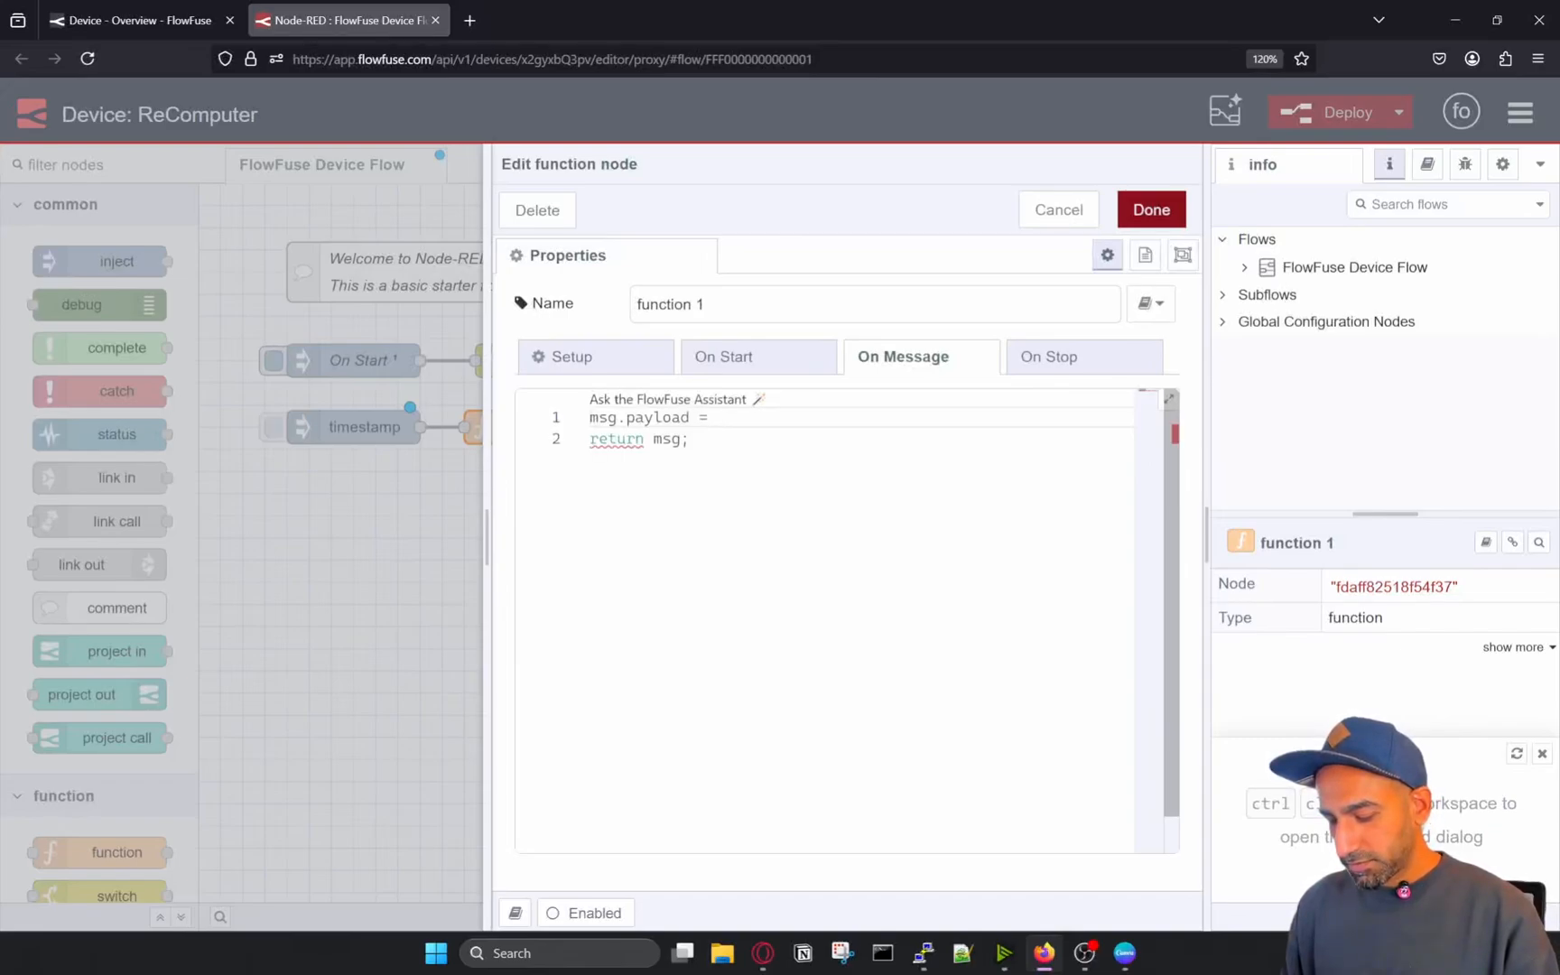
{"action": "type", "text": "Math.random"}
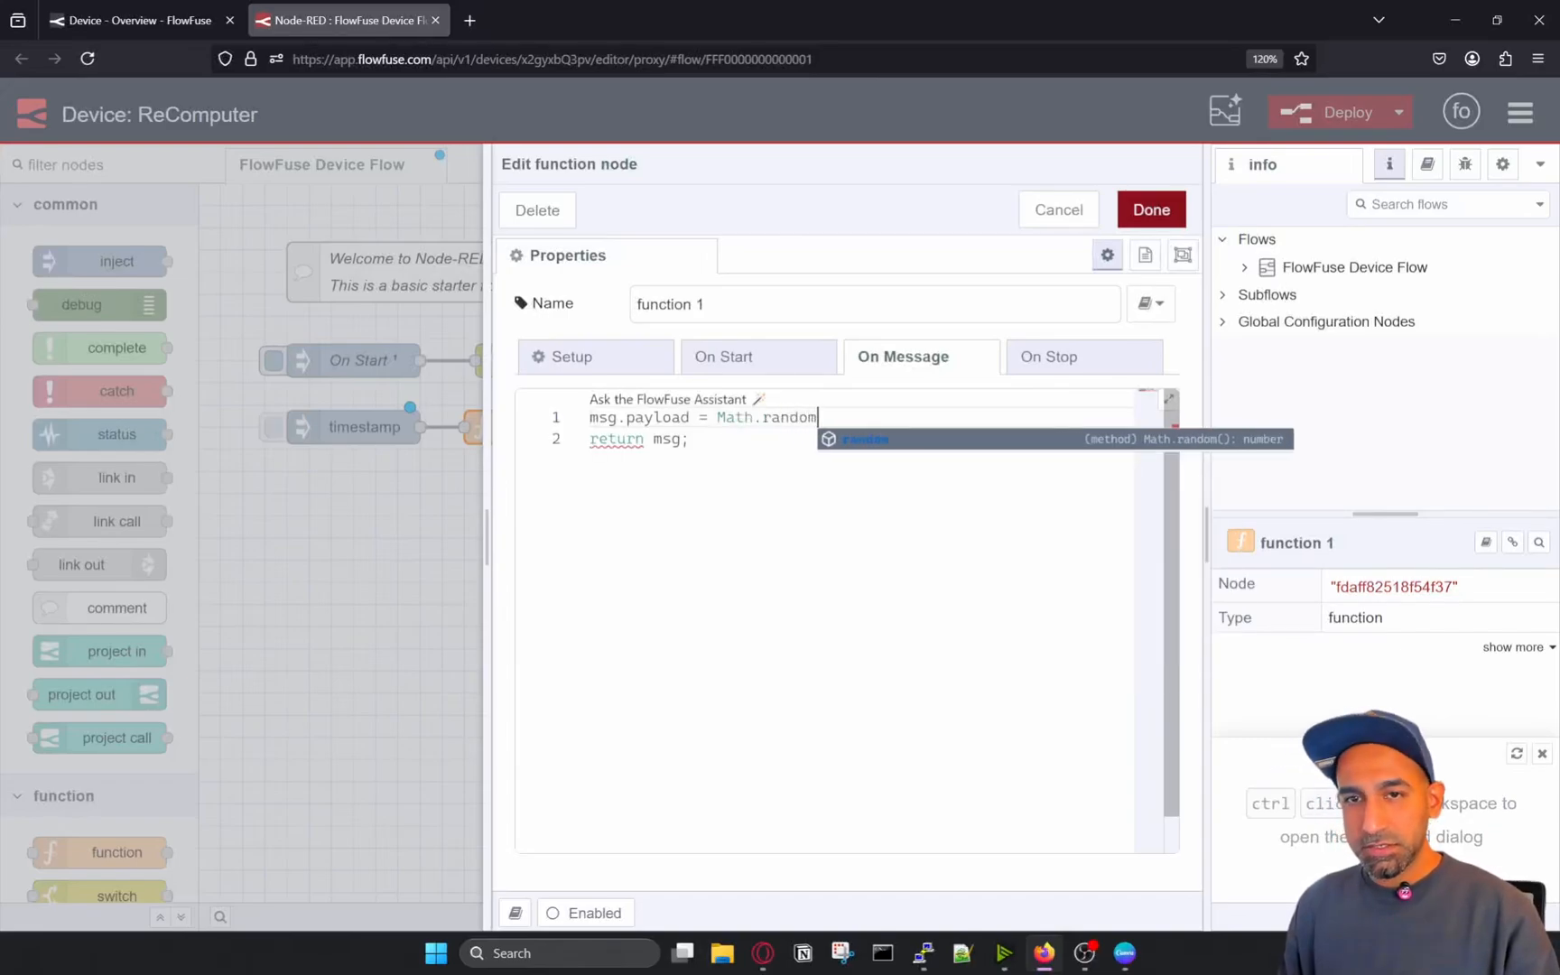
{"action": "key", "text": "Tab"}
{"action": "type", "text": "("}
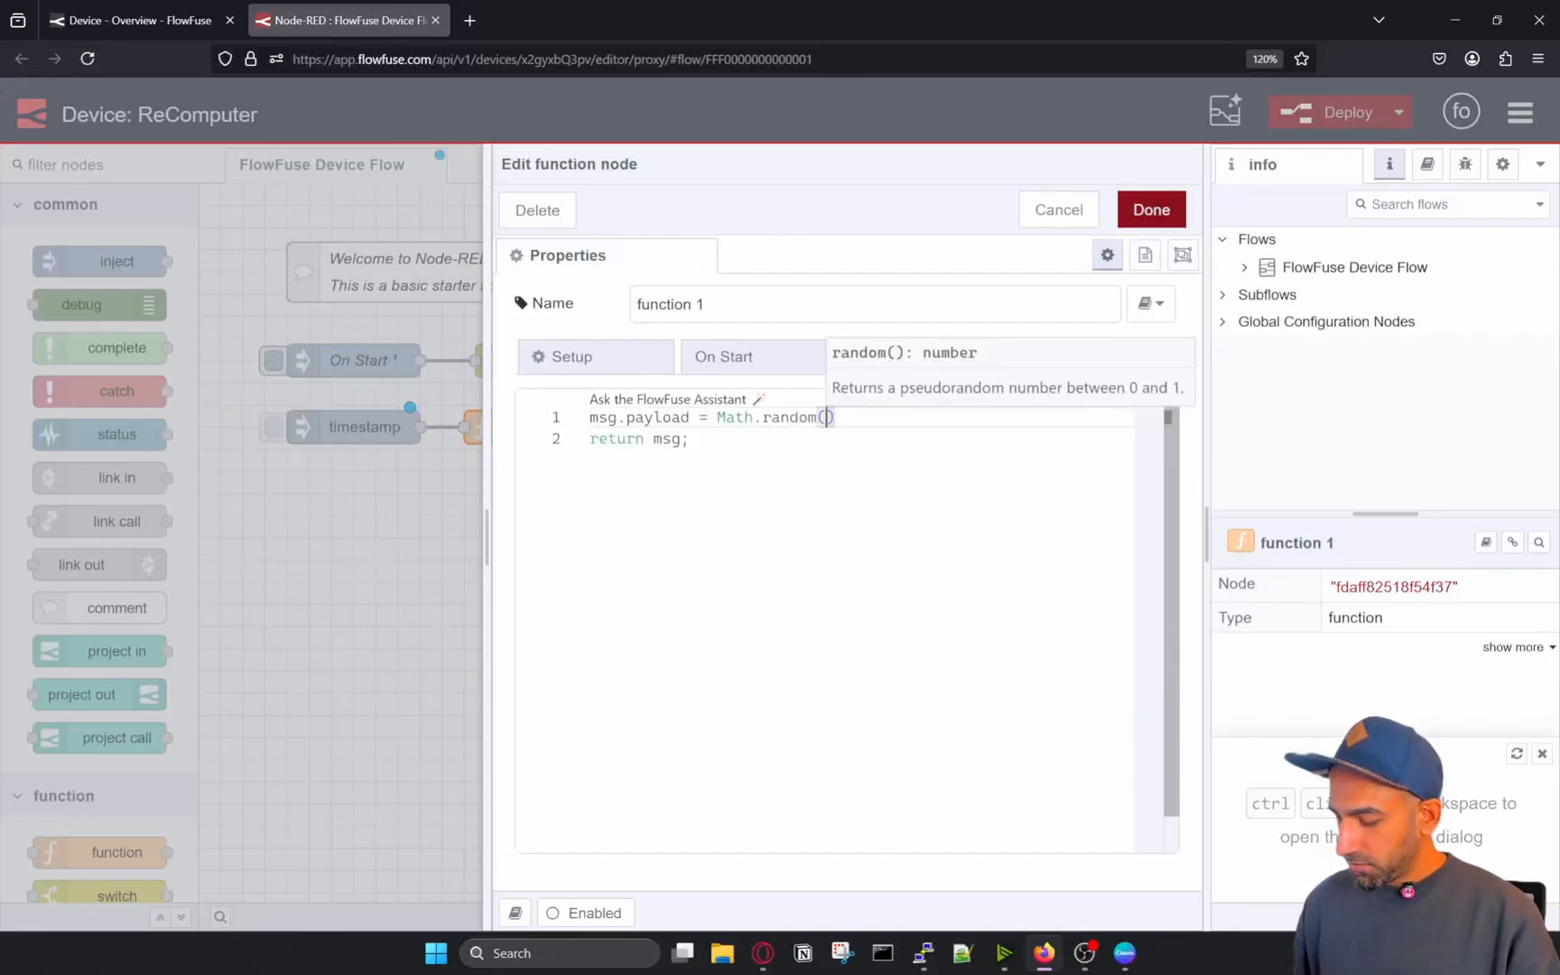
{"action": "type", "text": ");"}
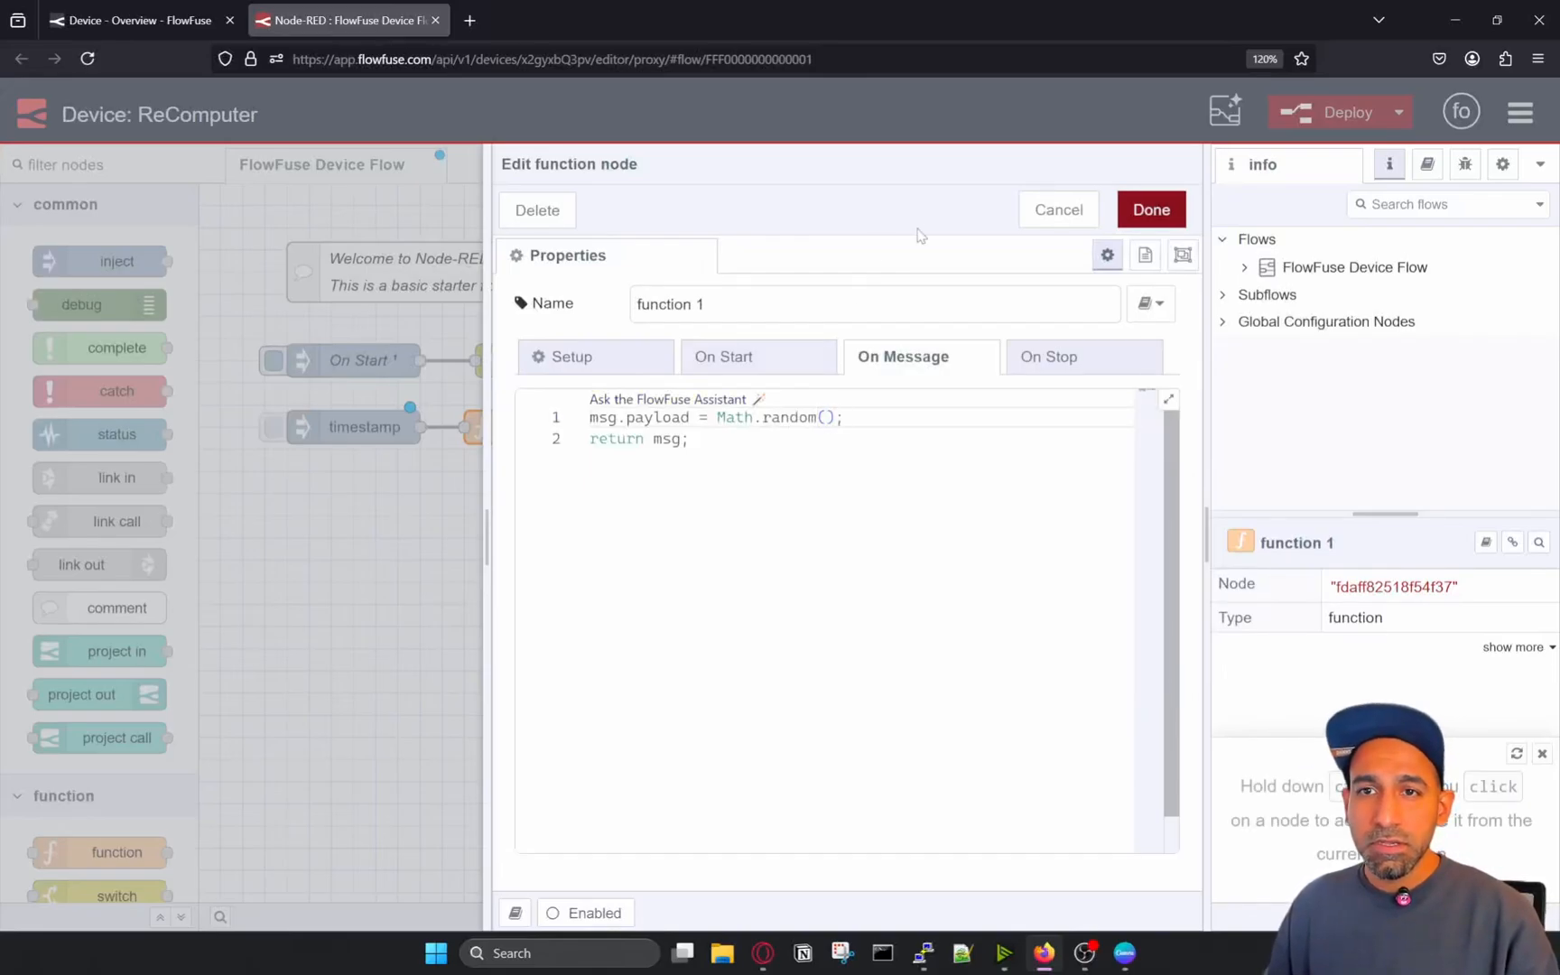
{"action": "left_click", "coordinate": [1154, 215]}
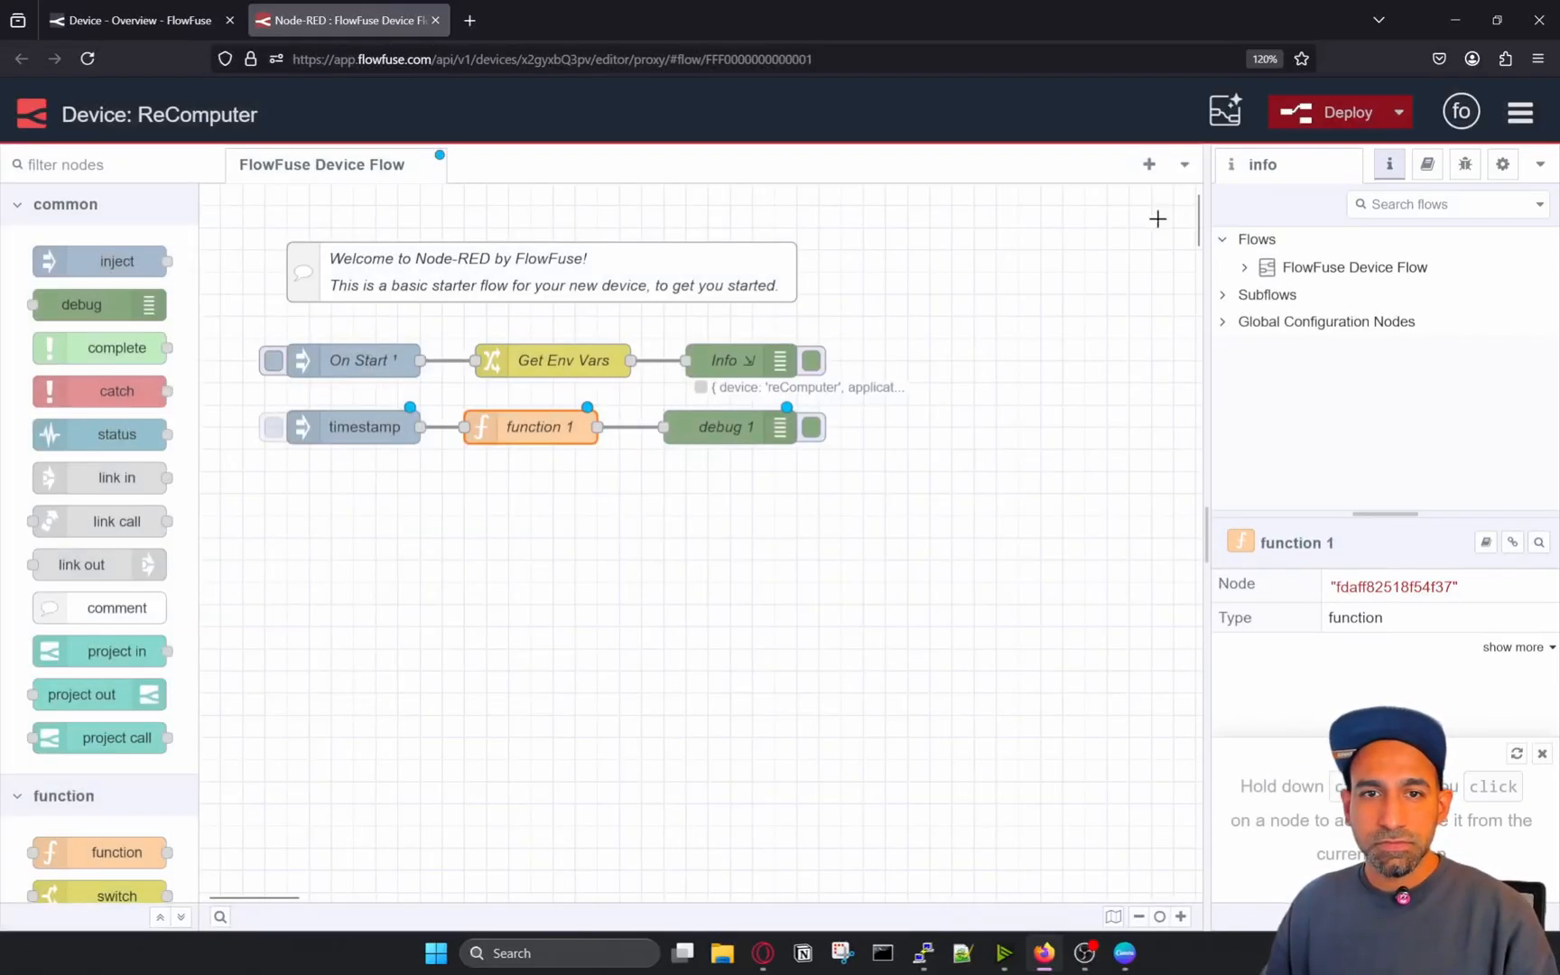
Deploy the flow, and test it by triggering the timestamp inject node with the debug messages shown.
{"action": "left_click", "coordinate": [1329, 110]}
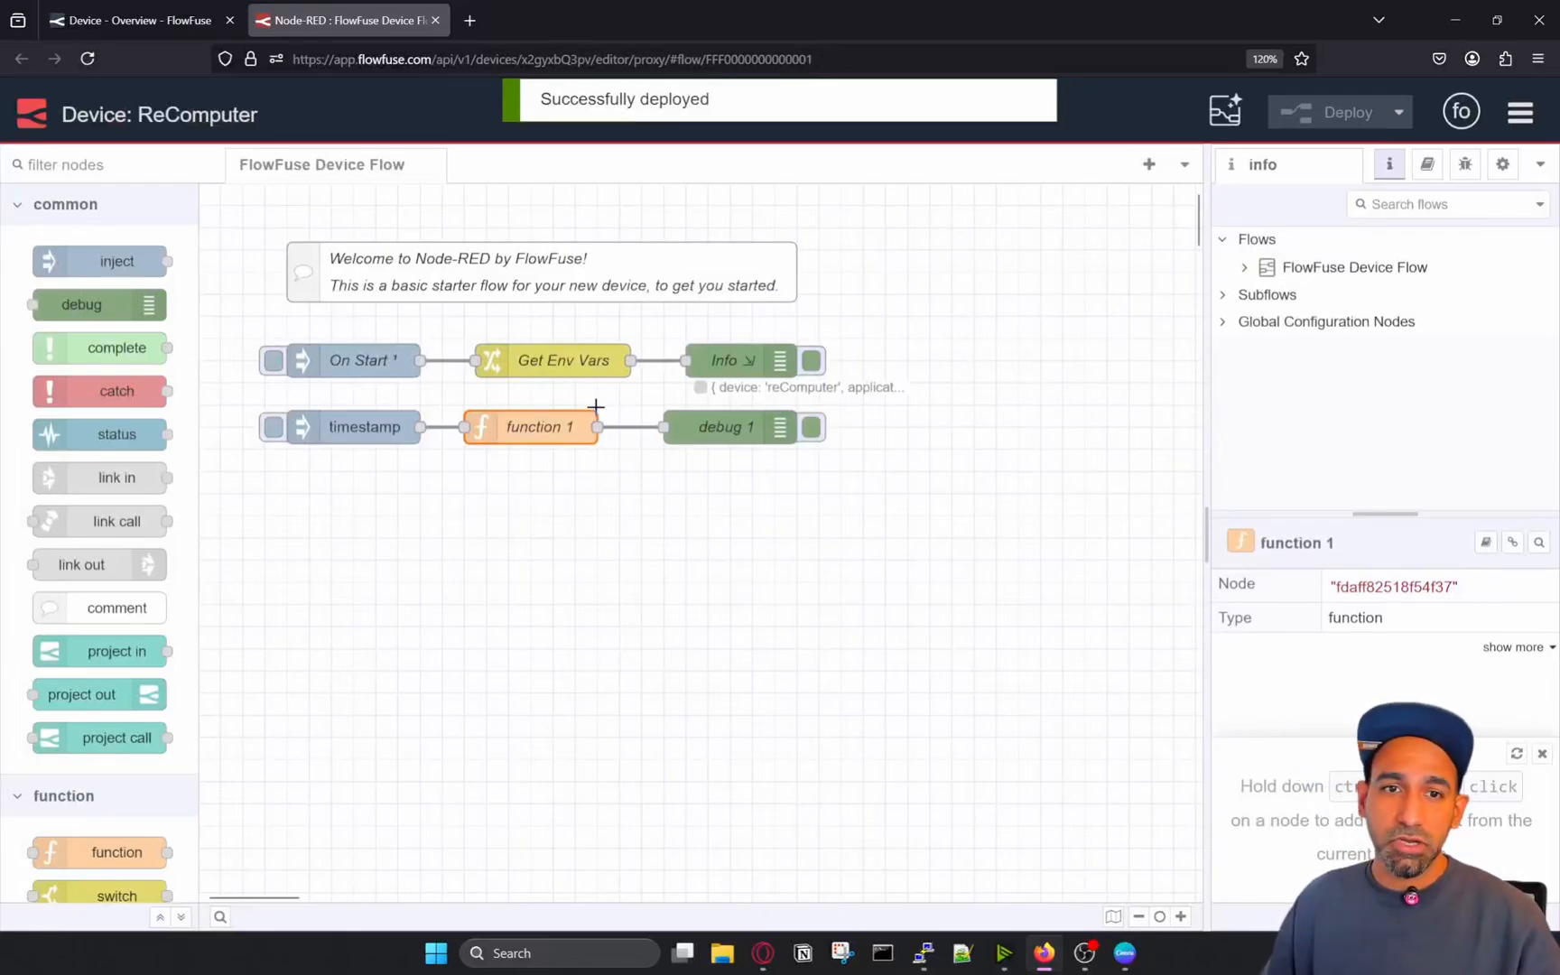
{"action": "left_click_drag", "start_coordinate": [526, 427], "coordinate": [549, 426]}
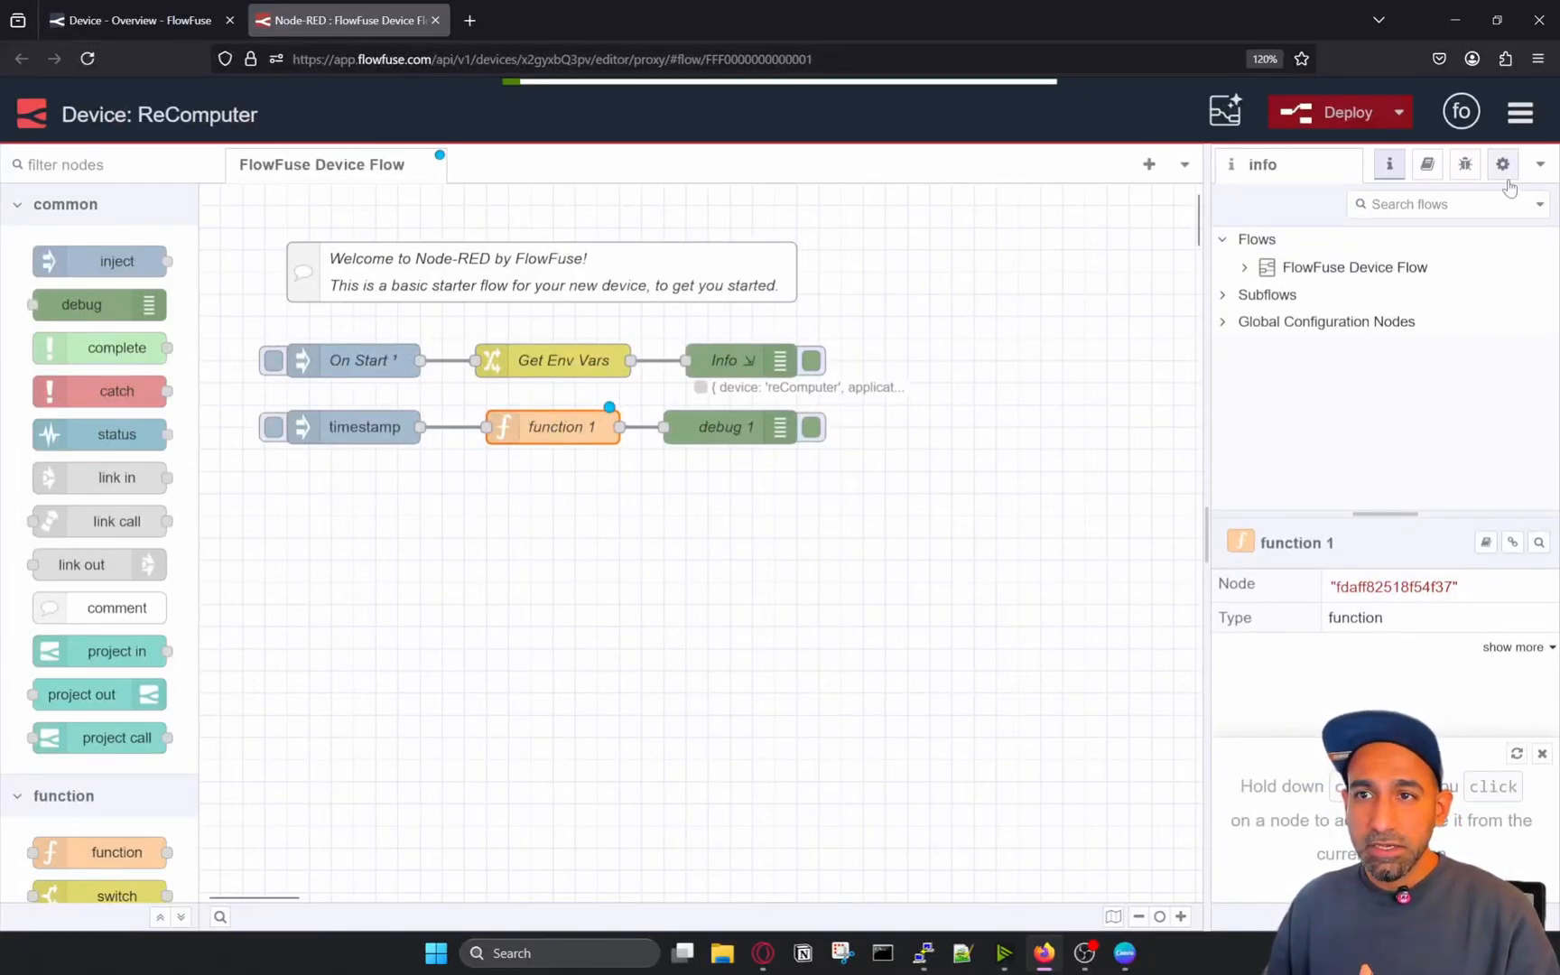
{"action": "left_click", "coordinate": [1464, 165]}
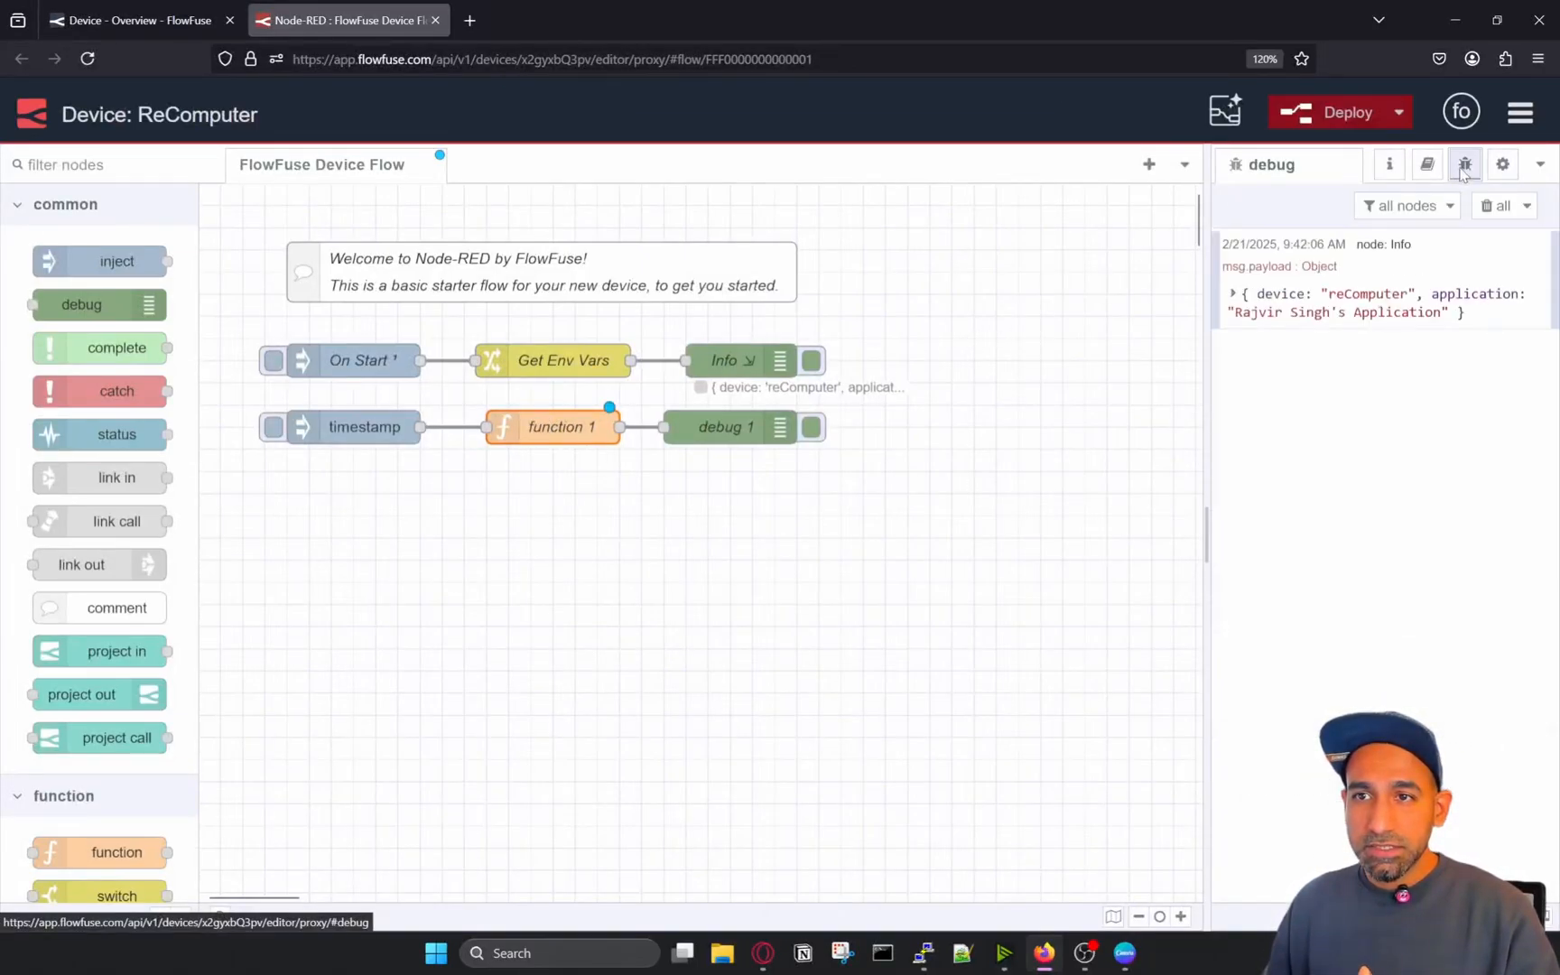
{"action": "left_click", "coordinate": [273, 427]}
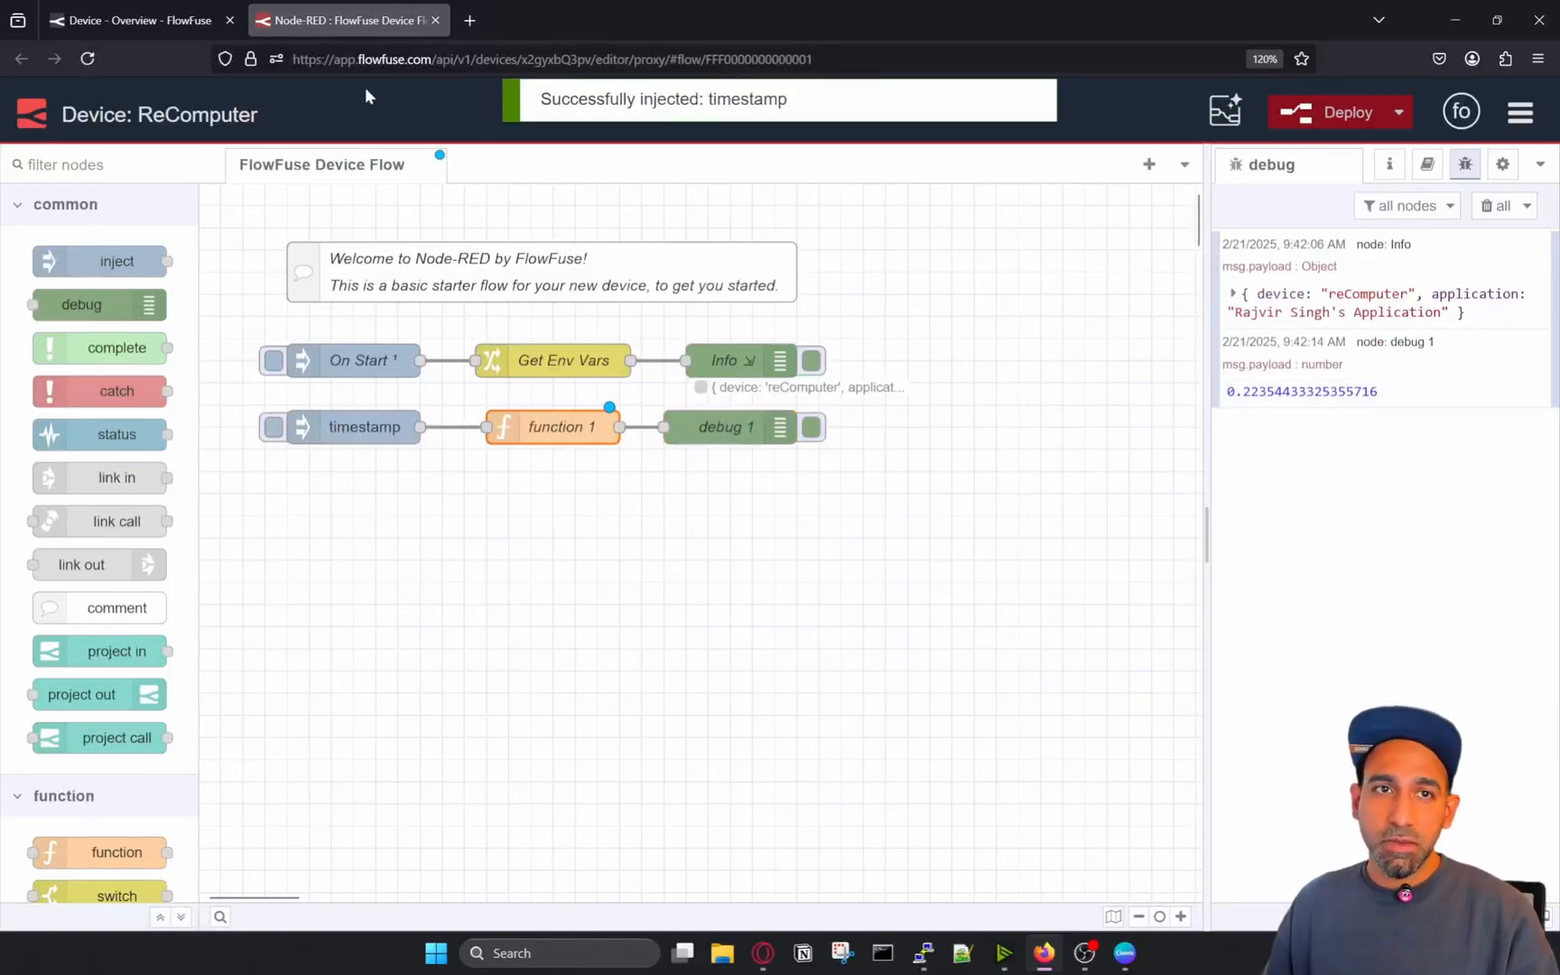
Examine the snapshots in the reComputer instance's version history alongside the deployed flow in the Node-RED editor.
{"action": "left_click", "coordinate": [123, 22]}
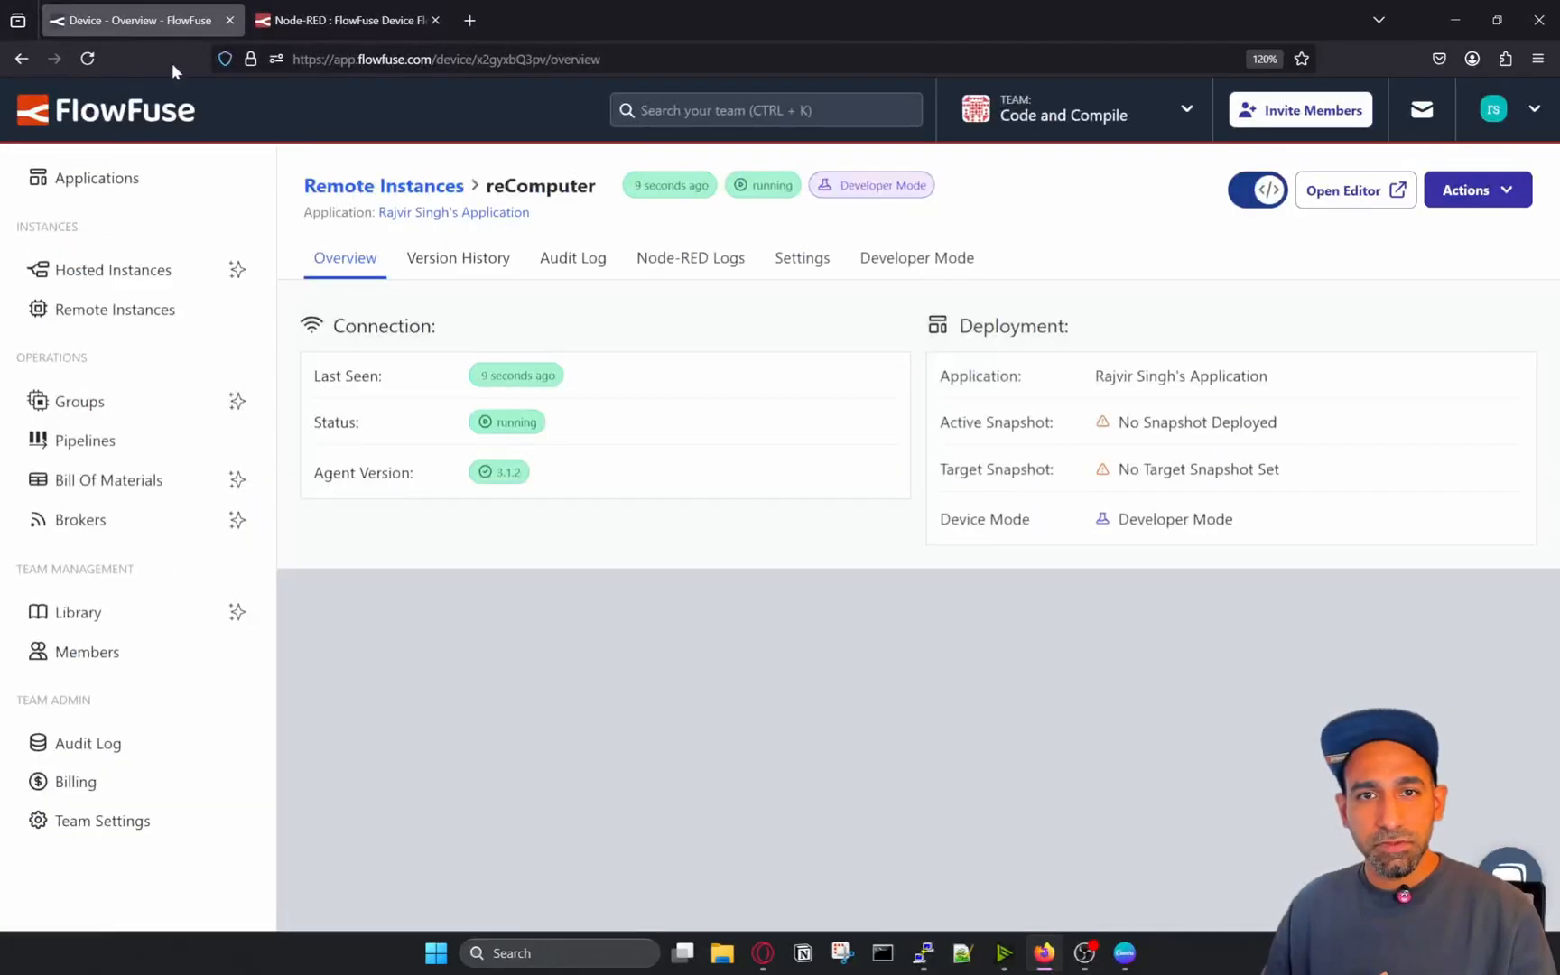
{"action": "left_click", "coordinate": [462, 260]}
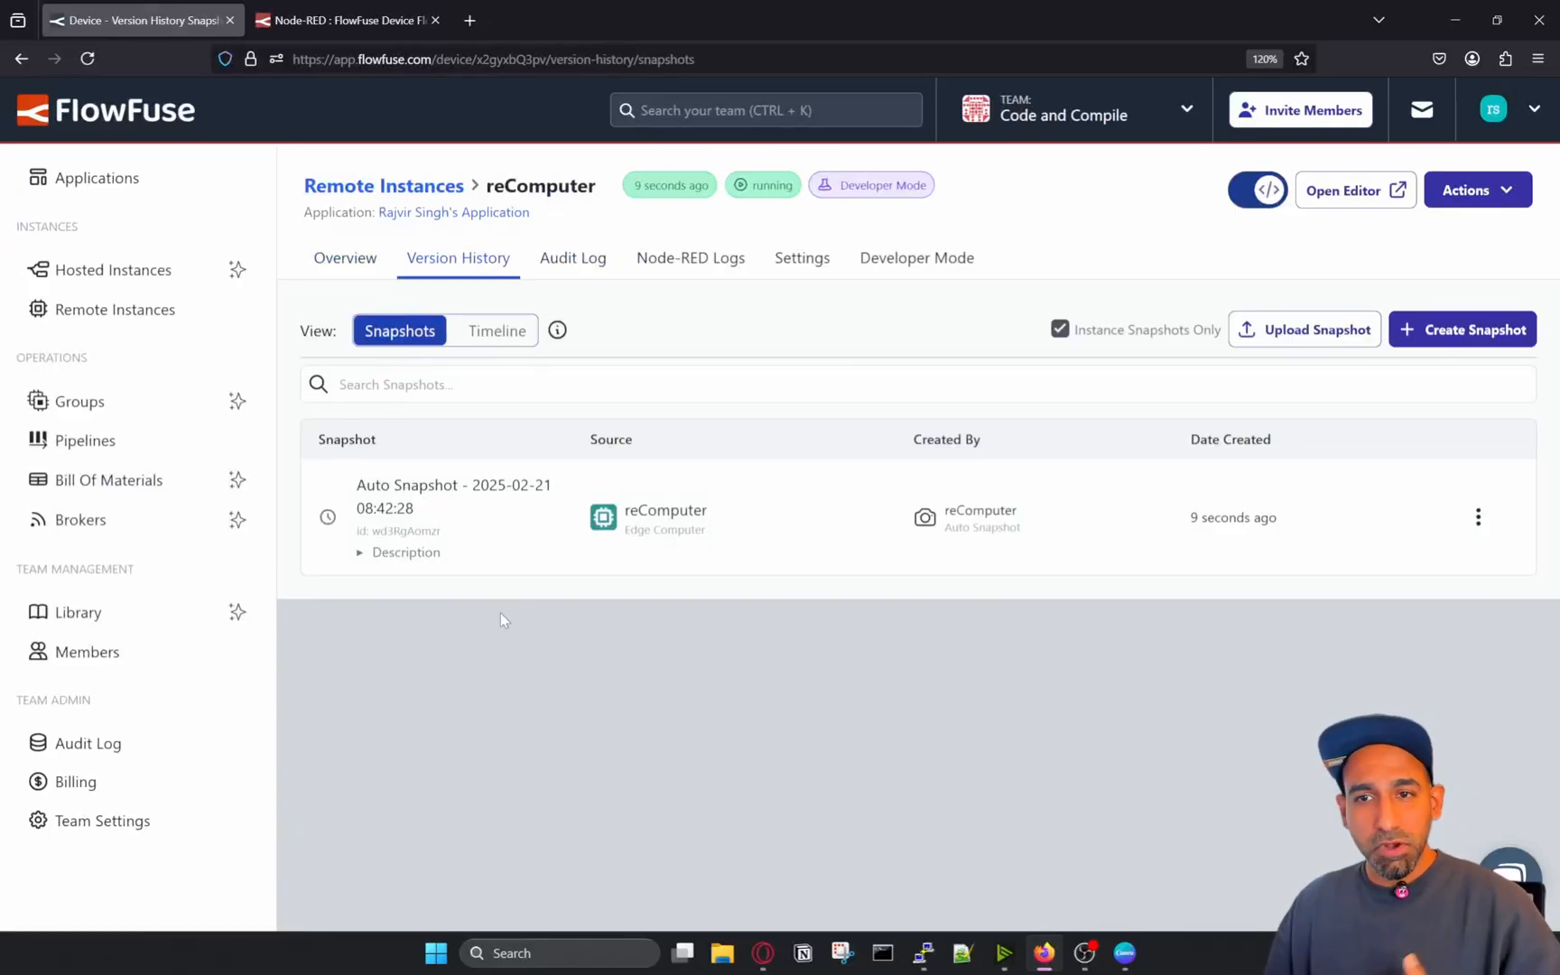
{"action": "left_click", "coordinate": [337, 22]}
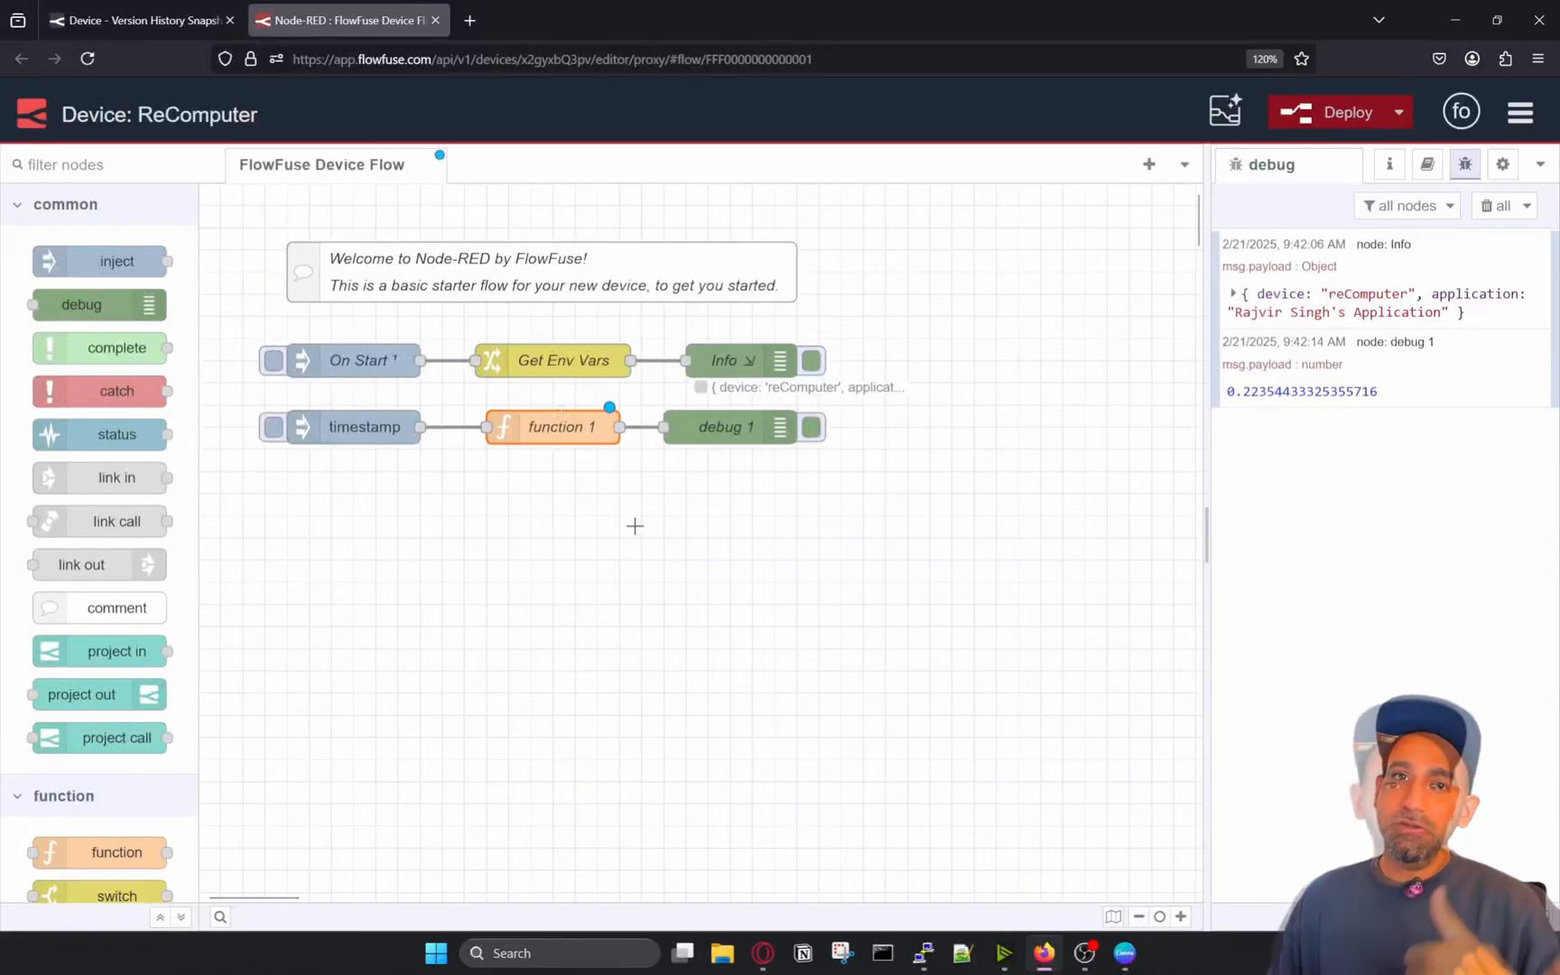
{"action": "left_click", "coordinate": [129, 22]}
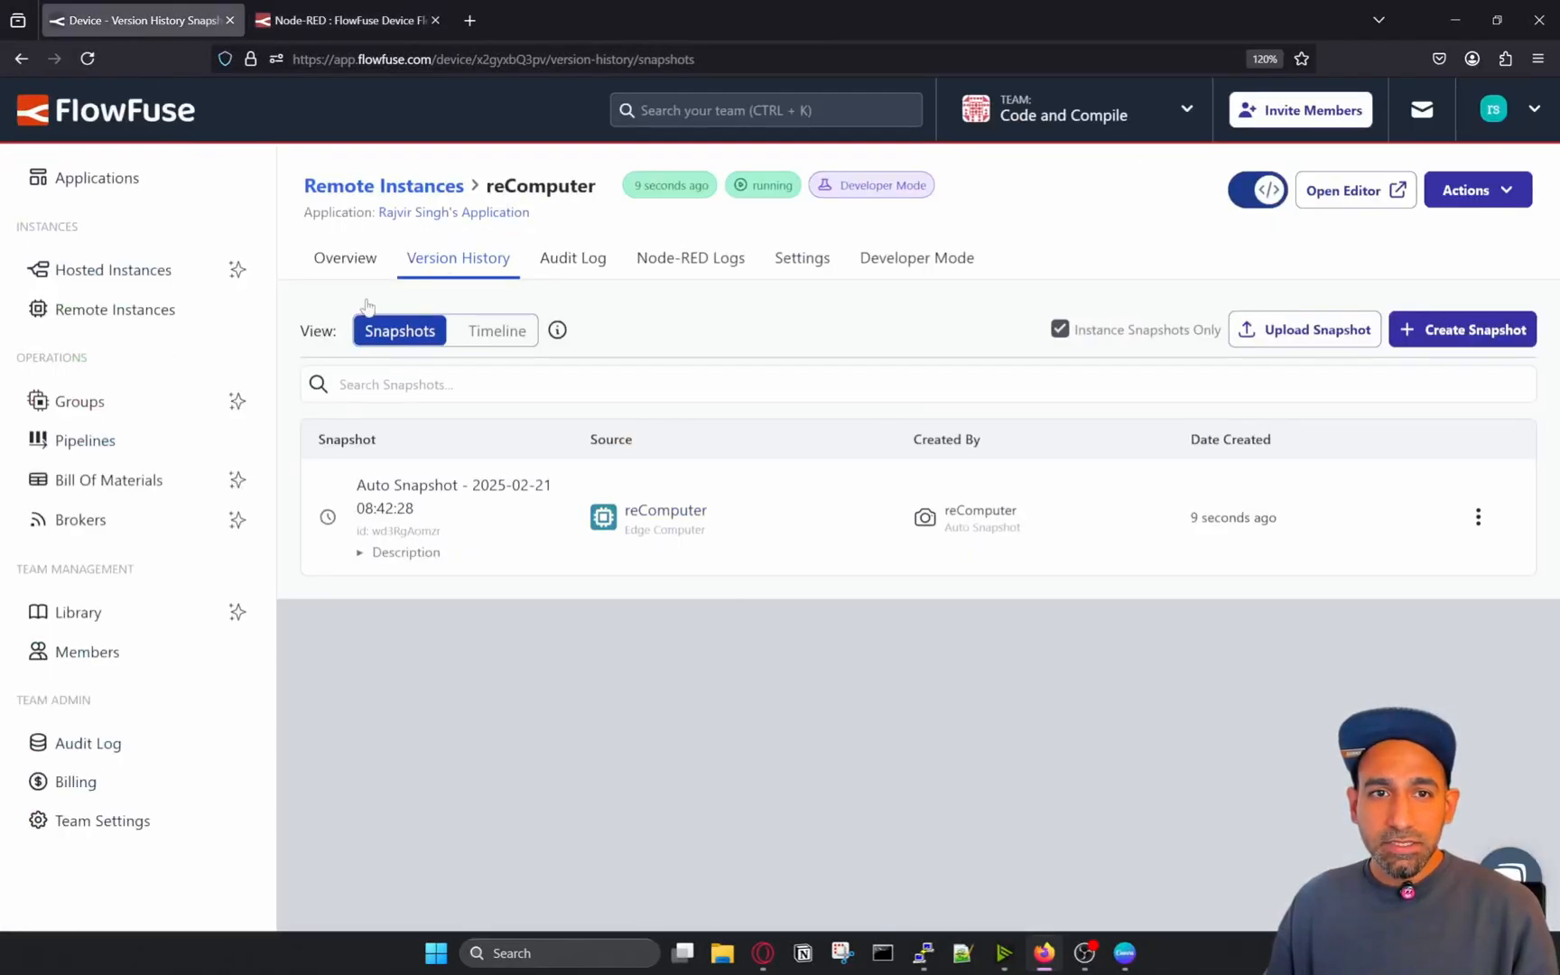
{"action": "left_click", "coordinate": [338, 20]}
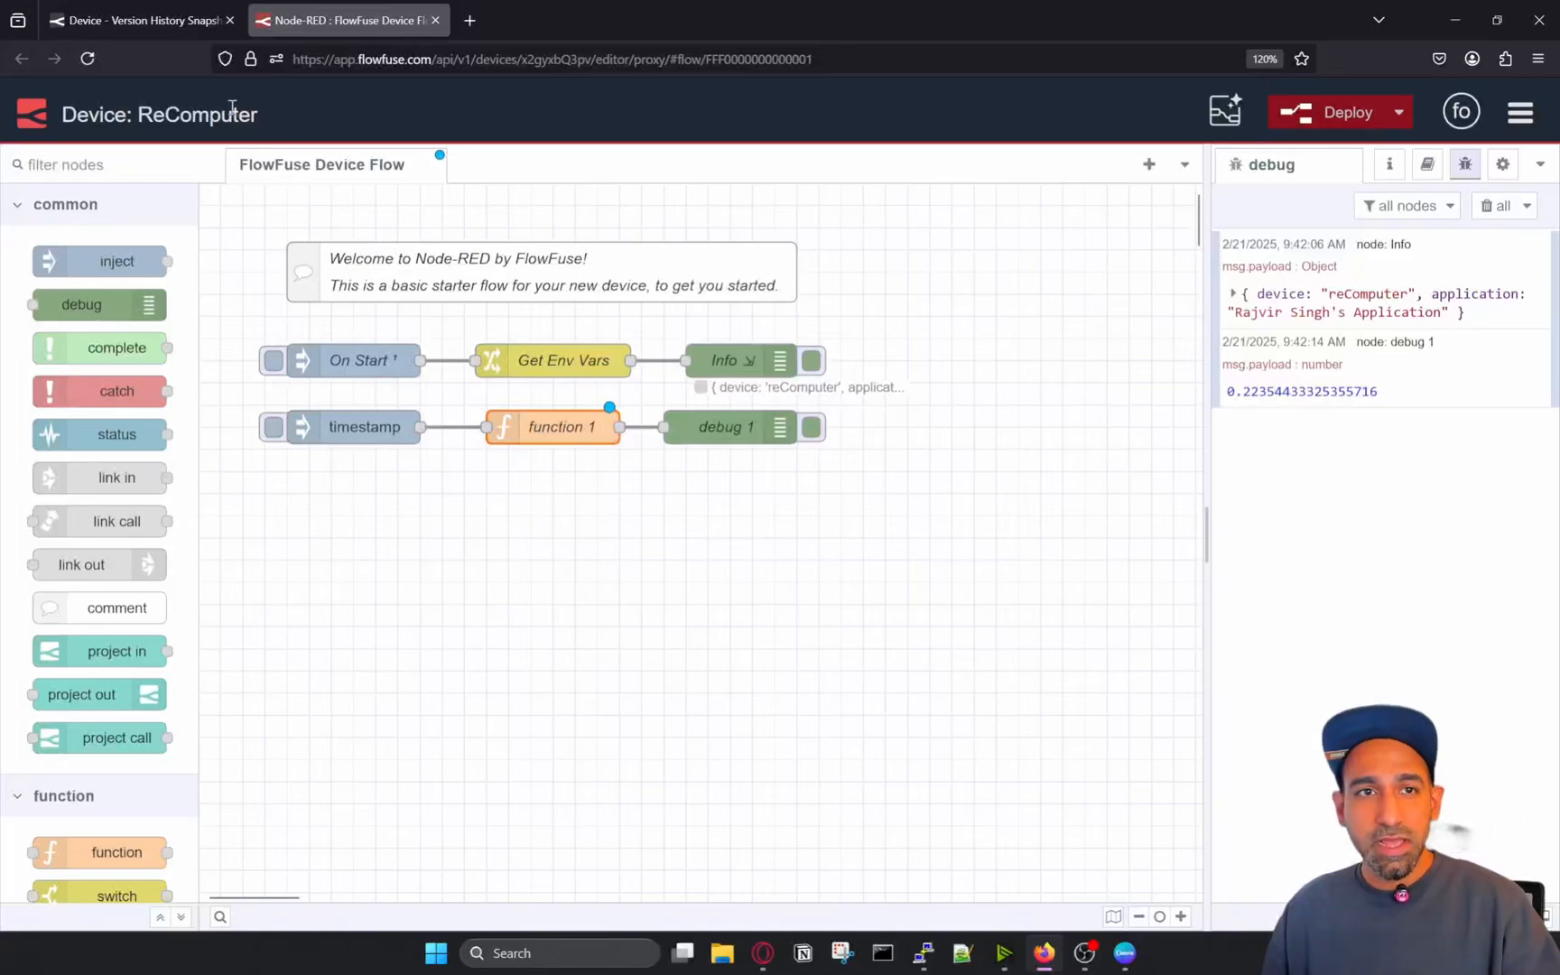
{"action": "left_click", "coordinate": [144, 20]}
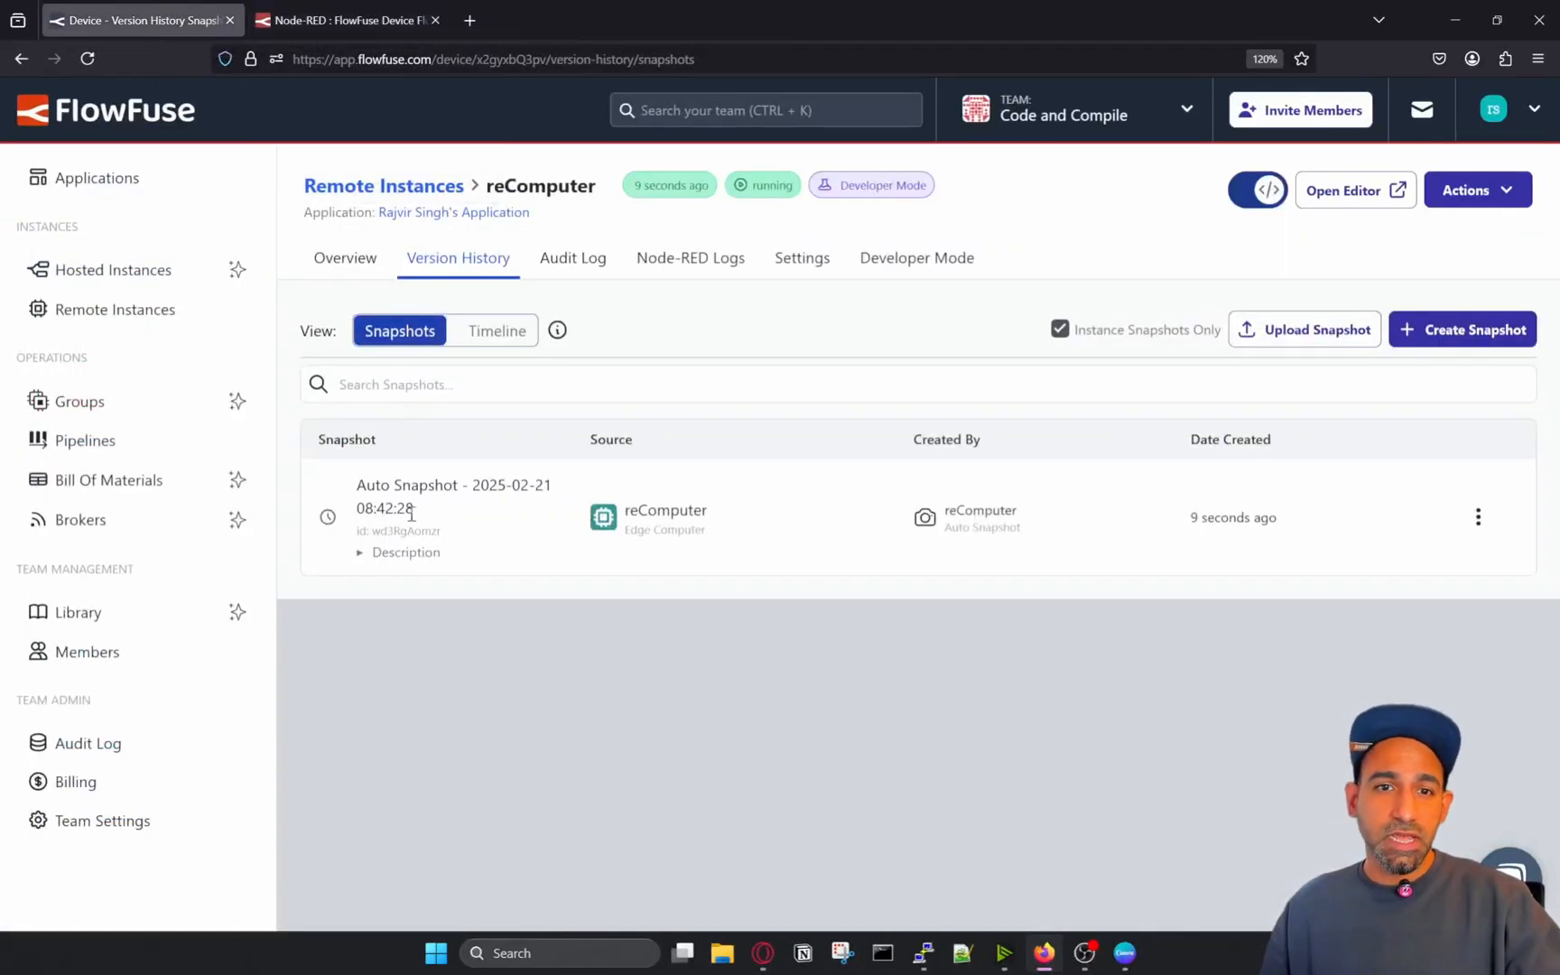
Add a copy of the function node wired in parallel between the timestamp and debug nodes, and deploy the flow.
{"action": "left_click", "coordinate": [331, 19]}
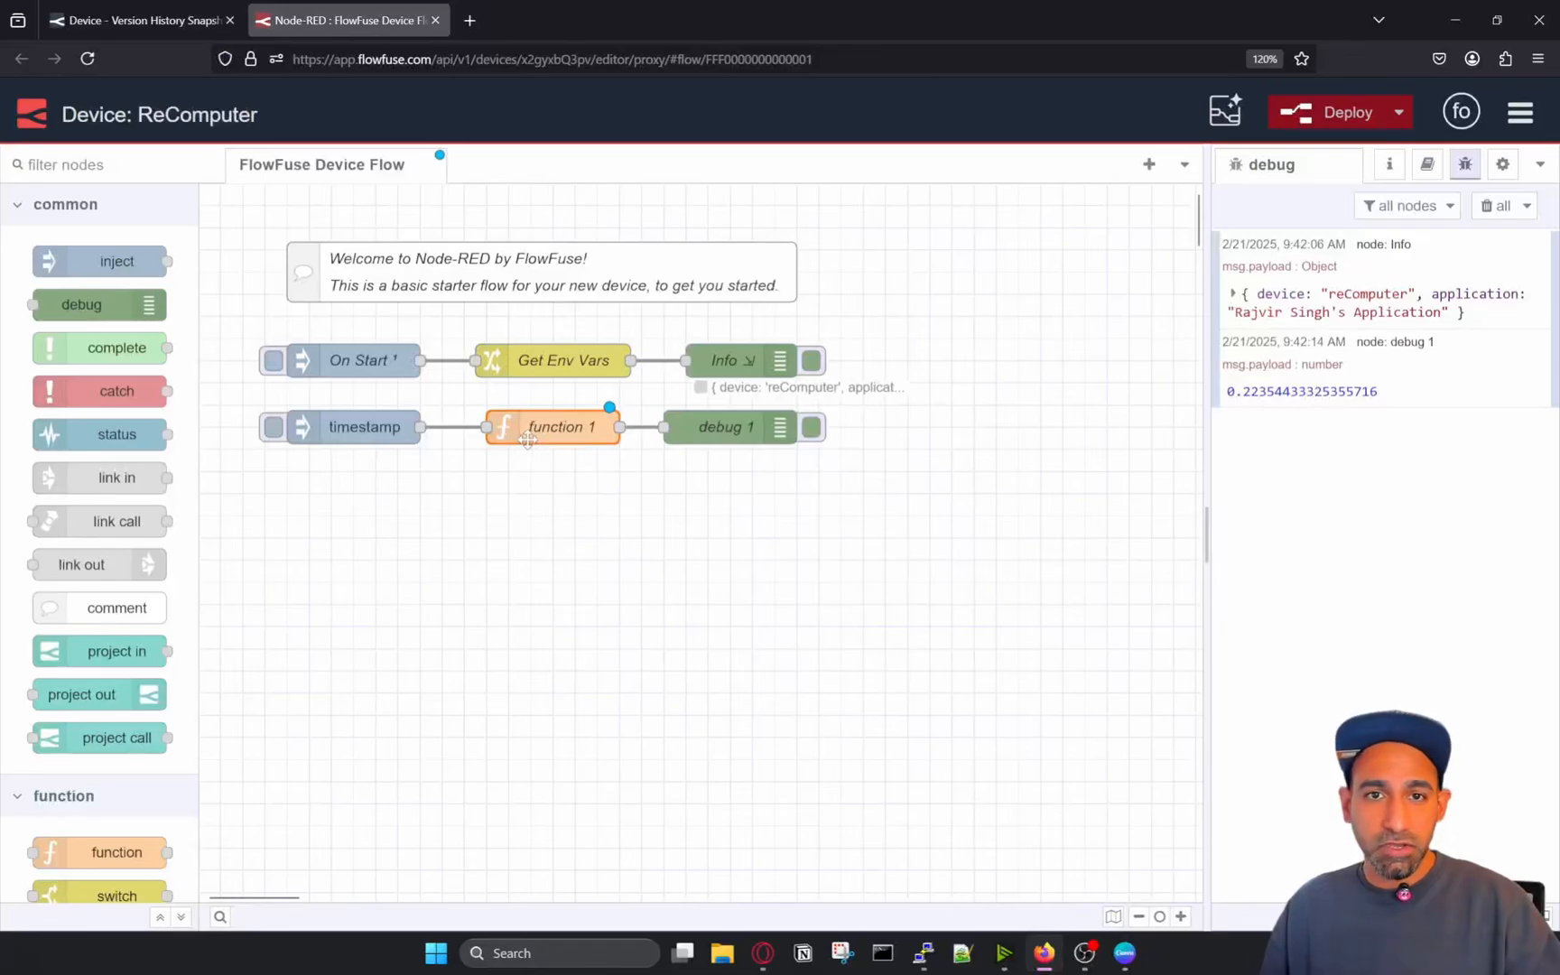
{"action": "key", "text": "ctrl+c"}
{"action": "key", "text": "ctrl+v"}
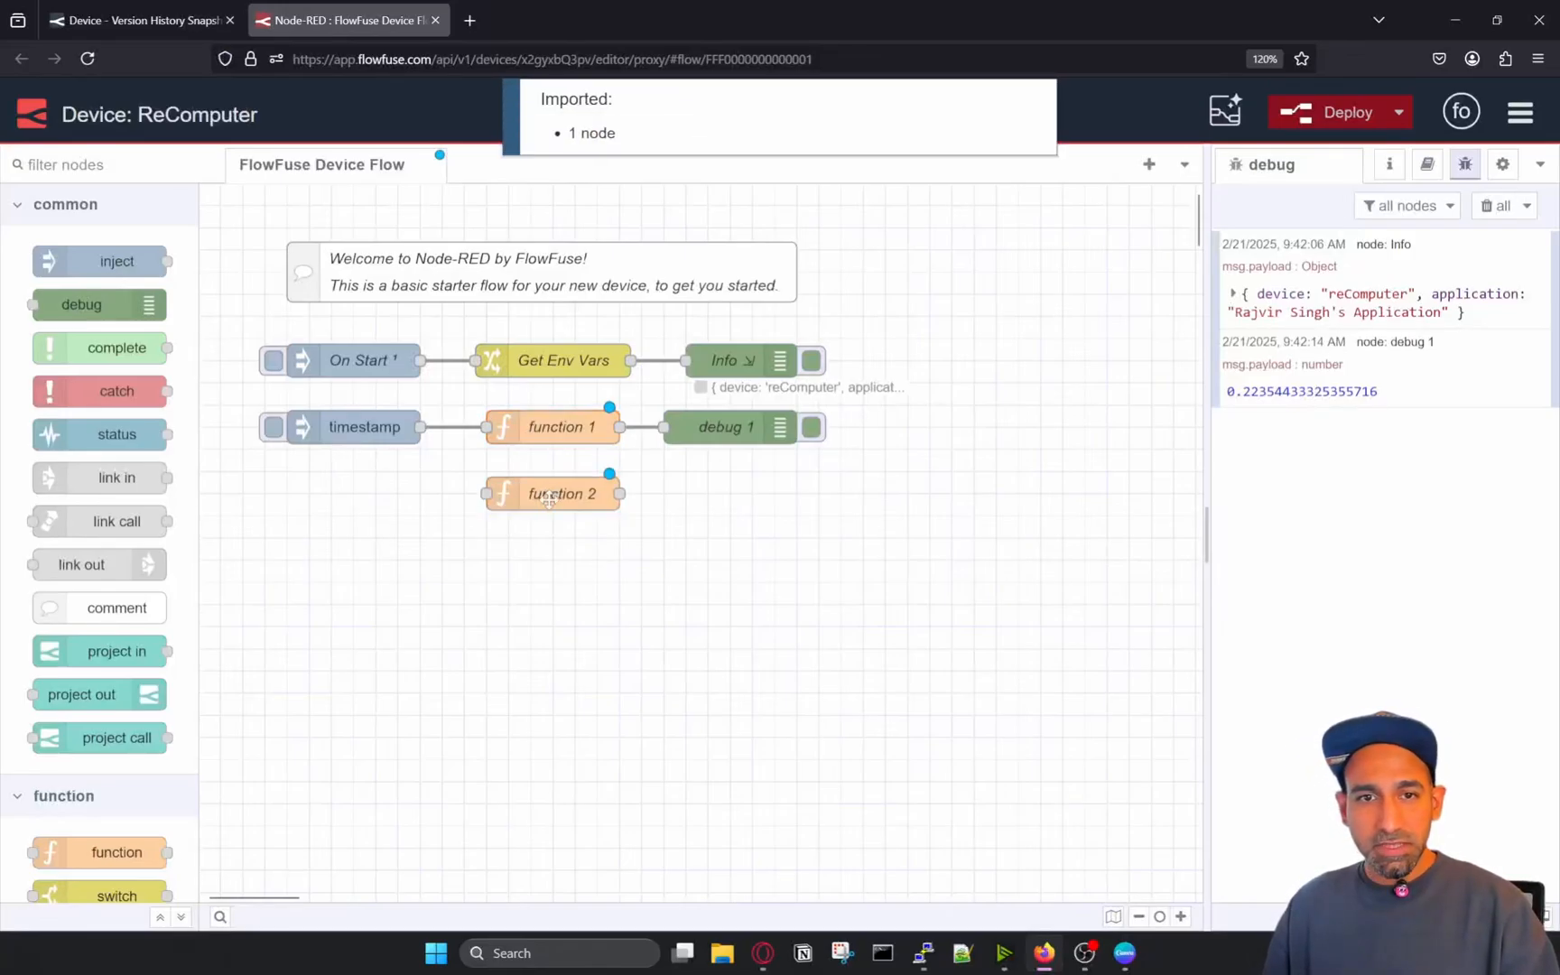
{"action": "left_click", "coordinate": [549, 476]}
{"action": "left_click_drag", "start_coordinate": [420, 427], "coordinate": [487, 470]}
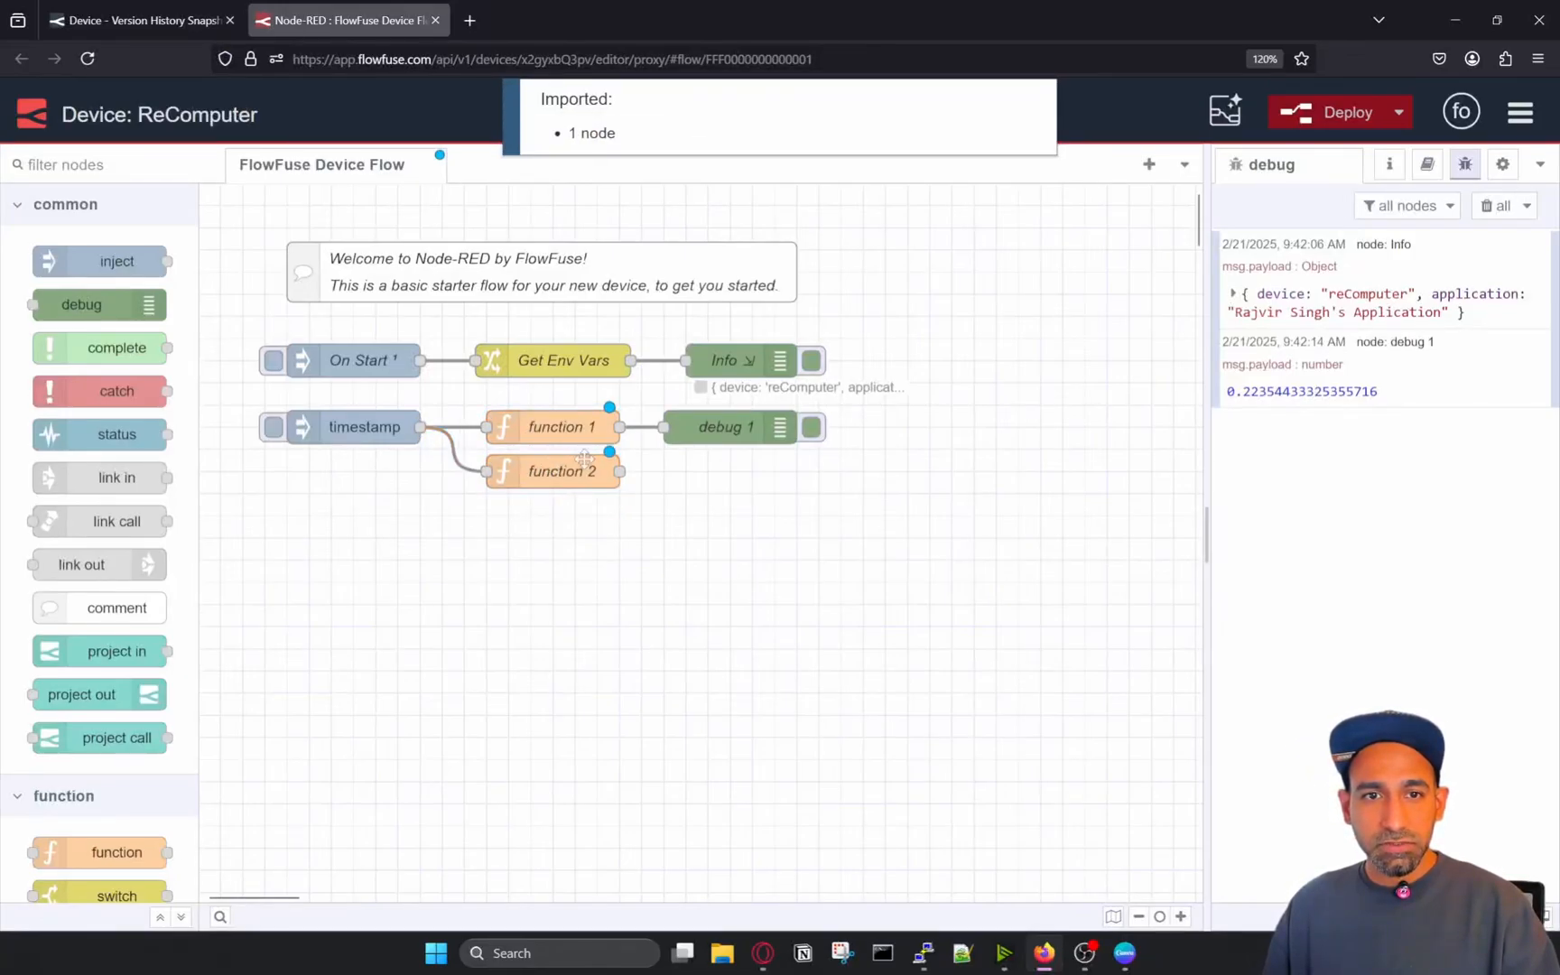
{"action": "left_click_drag", "start_coordinate": [619, 470], "coordinate": [665, 427]}
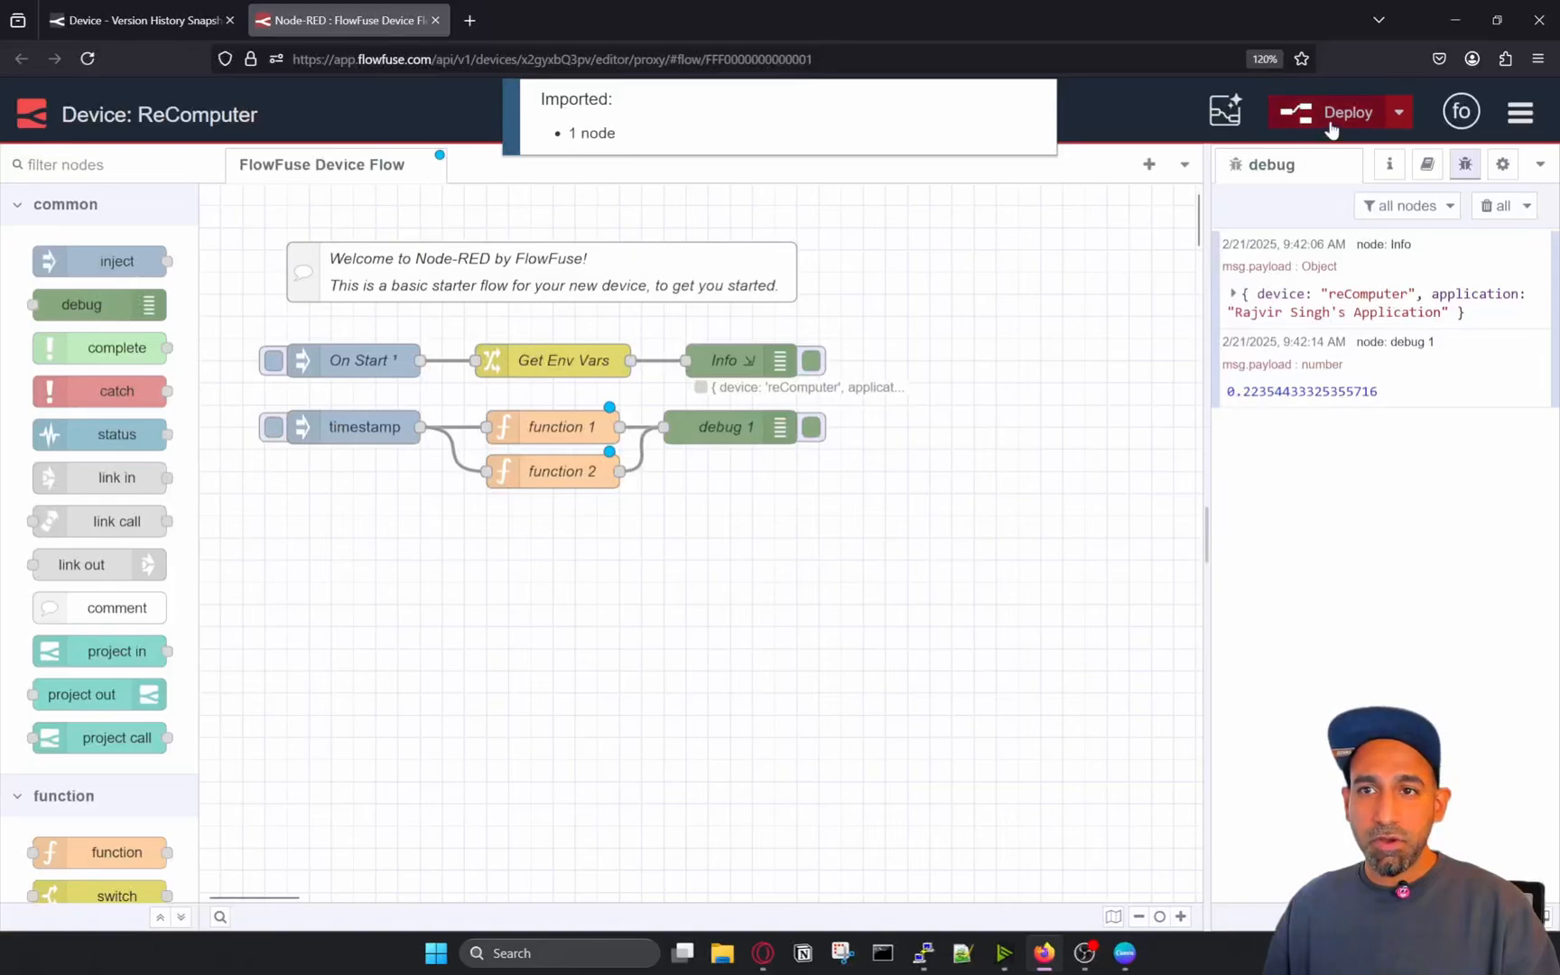
{"action": "left_click", "coordinate": [1330, 121]}
Reload the instance's snapshot list and view the actions available for the 08:42:28 auto snapshot.
{"action": "left_click", "coordinate": [167, 22]}
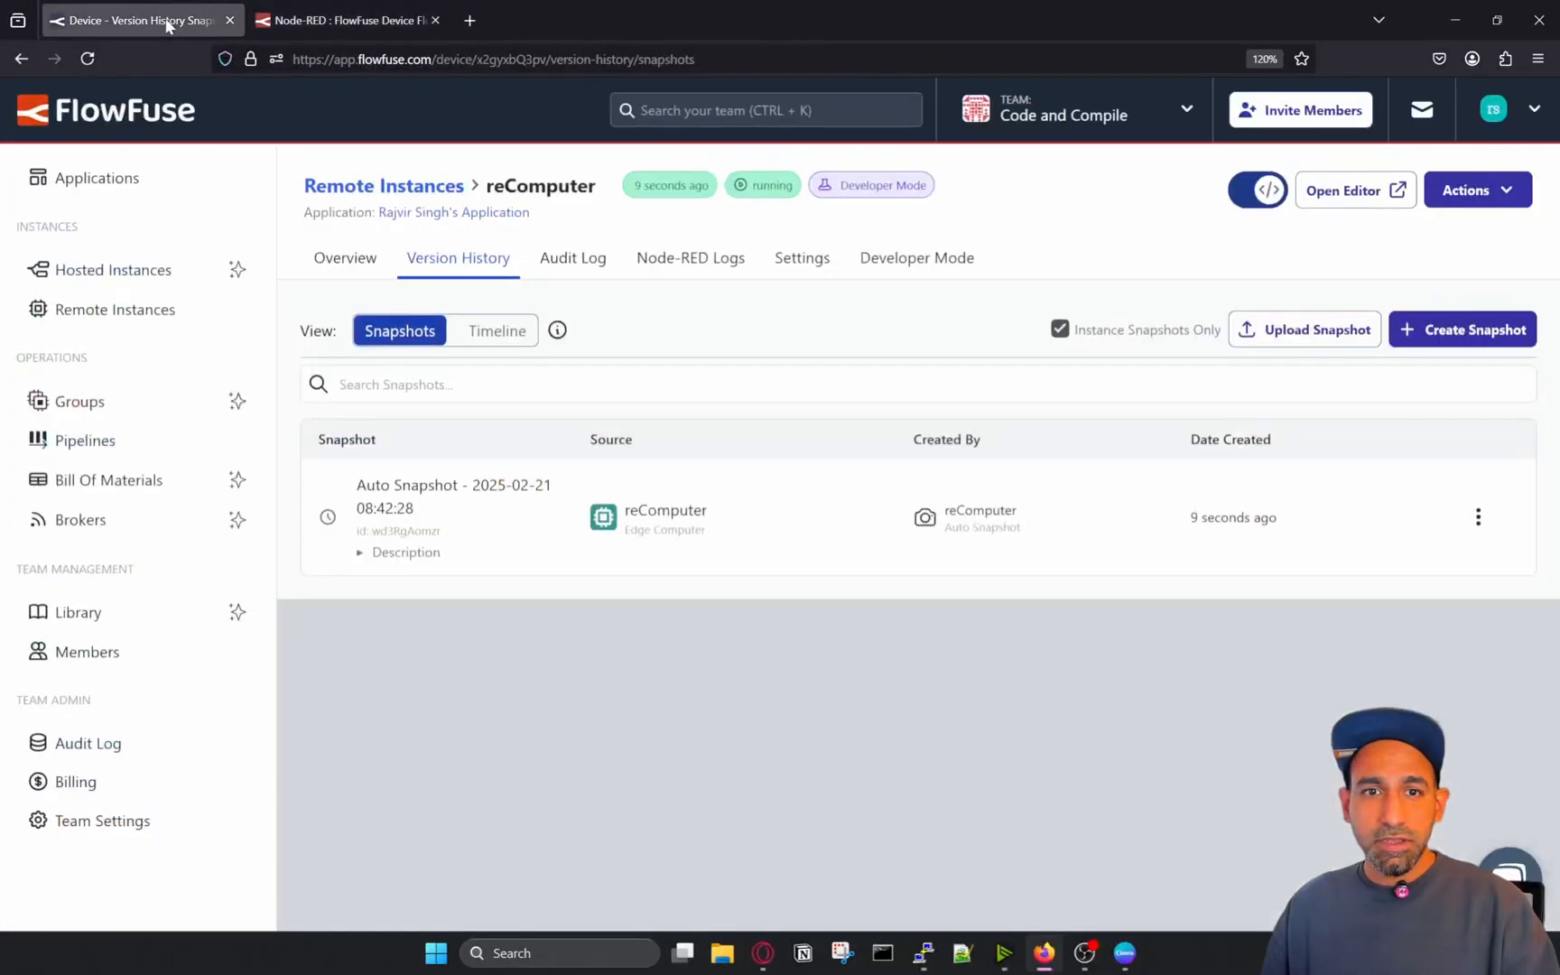
{"action": "left_click", "coordinate": [87, 58]}
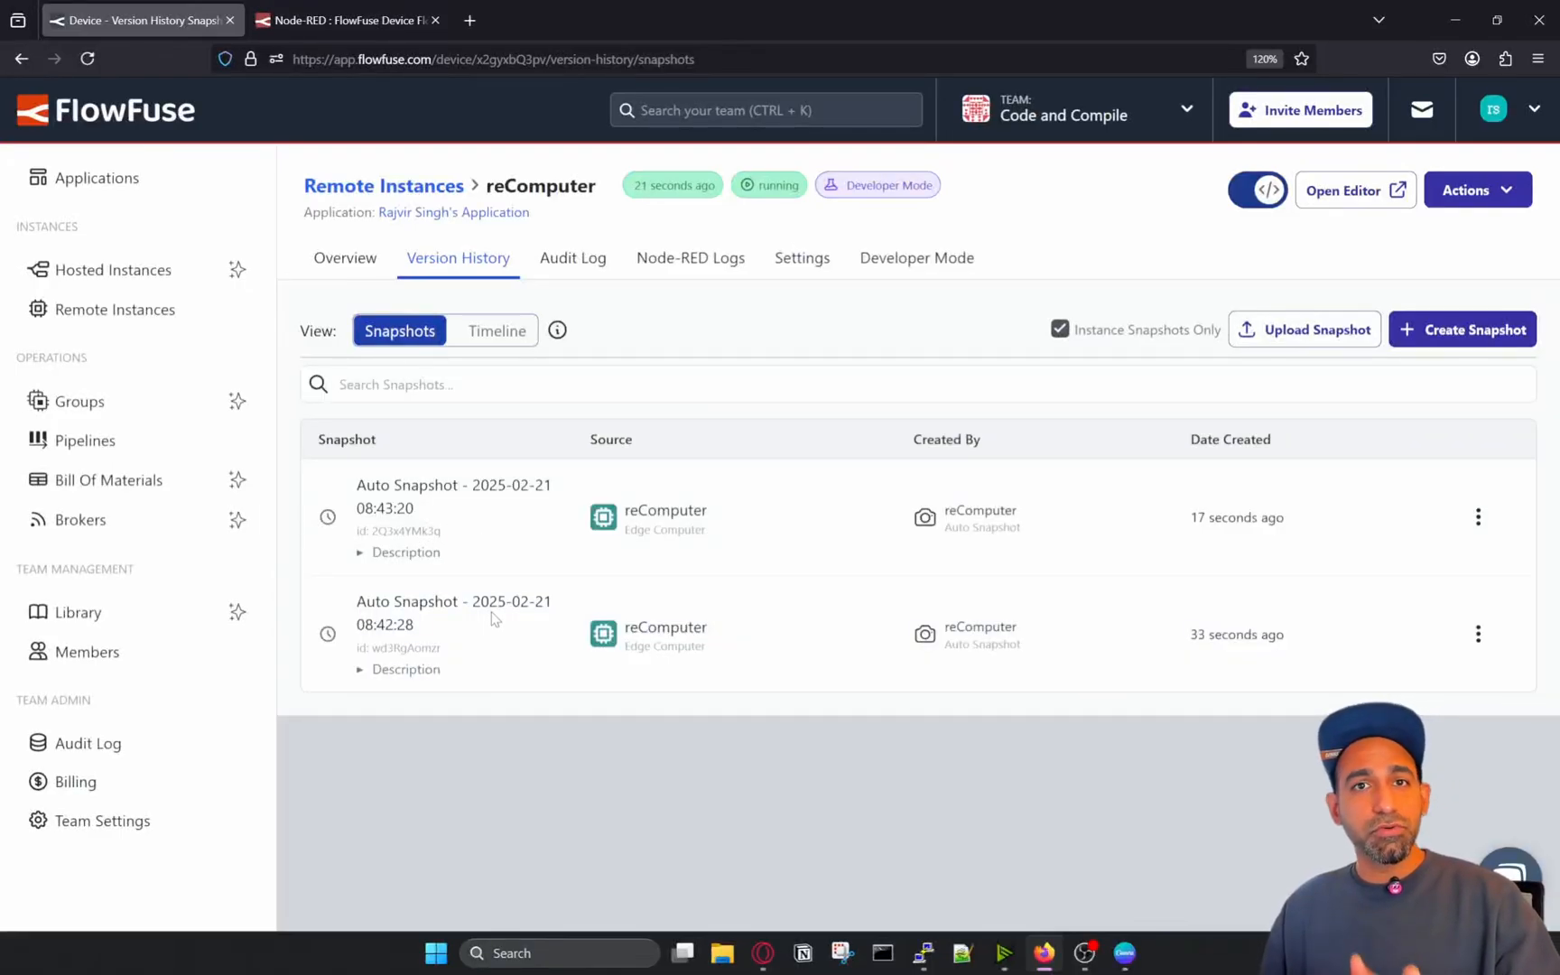
{"action": "left_click", "coordinate": [1478, 633]}
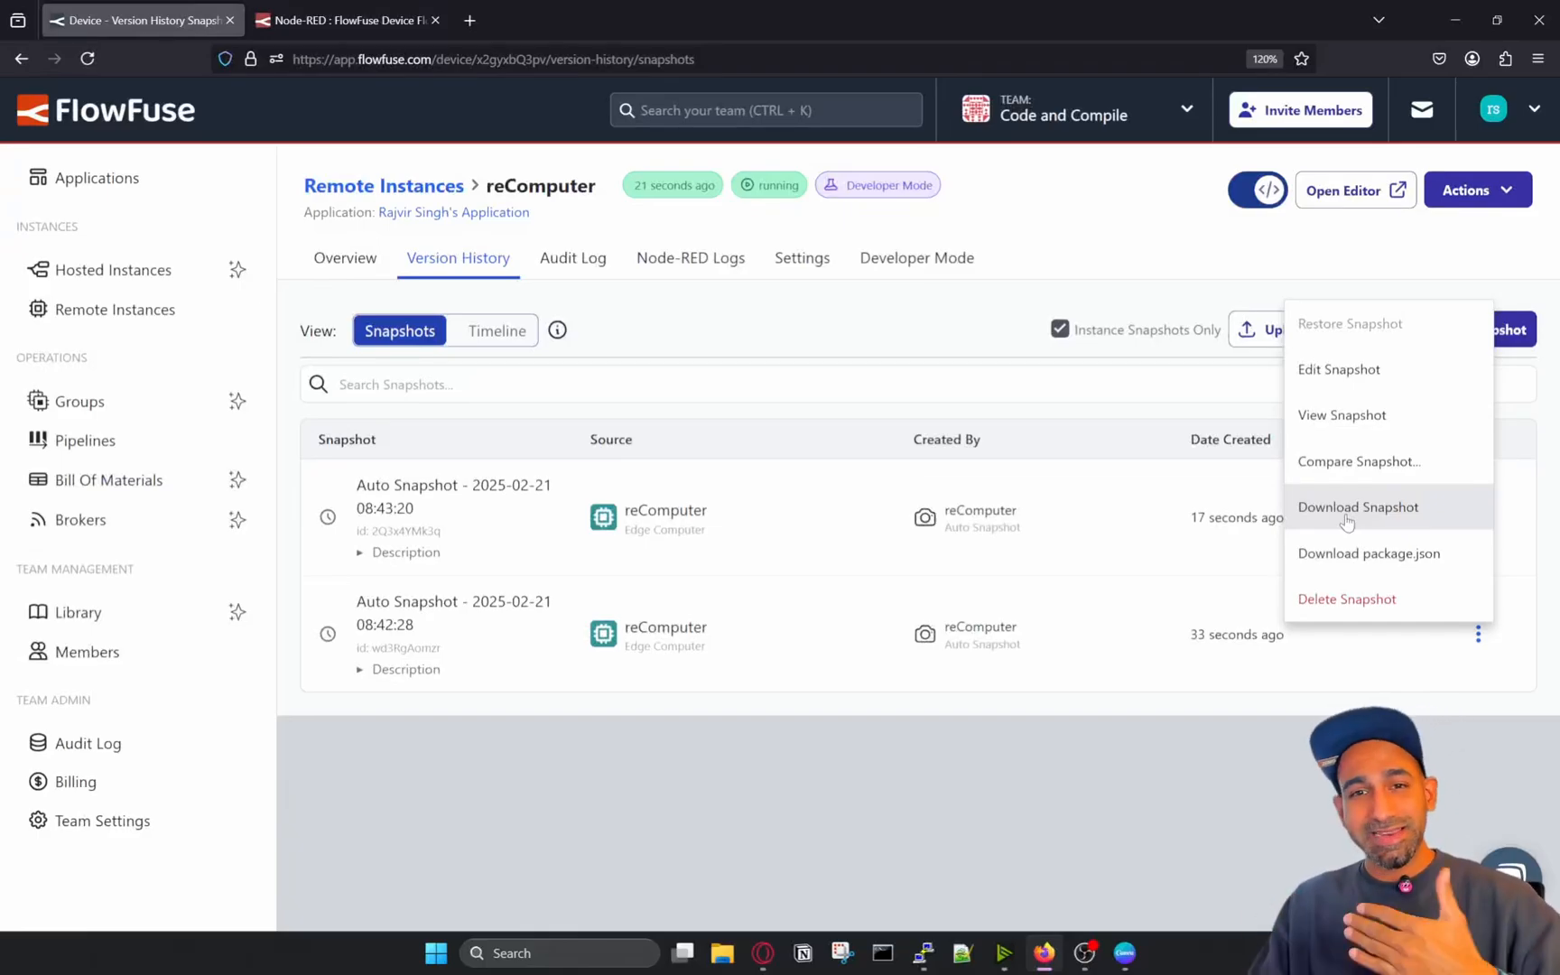
{"action": "left_click", "coordinate": [923, 754]}
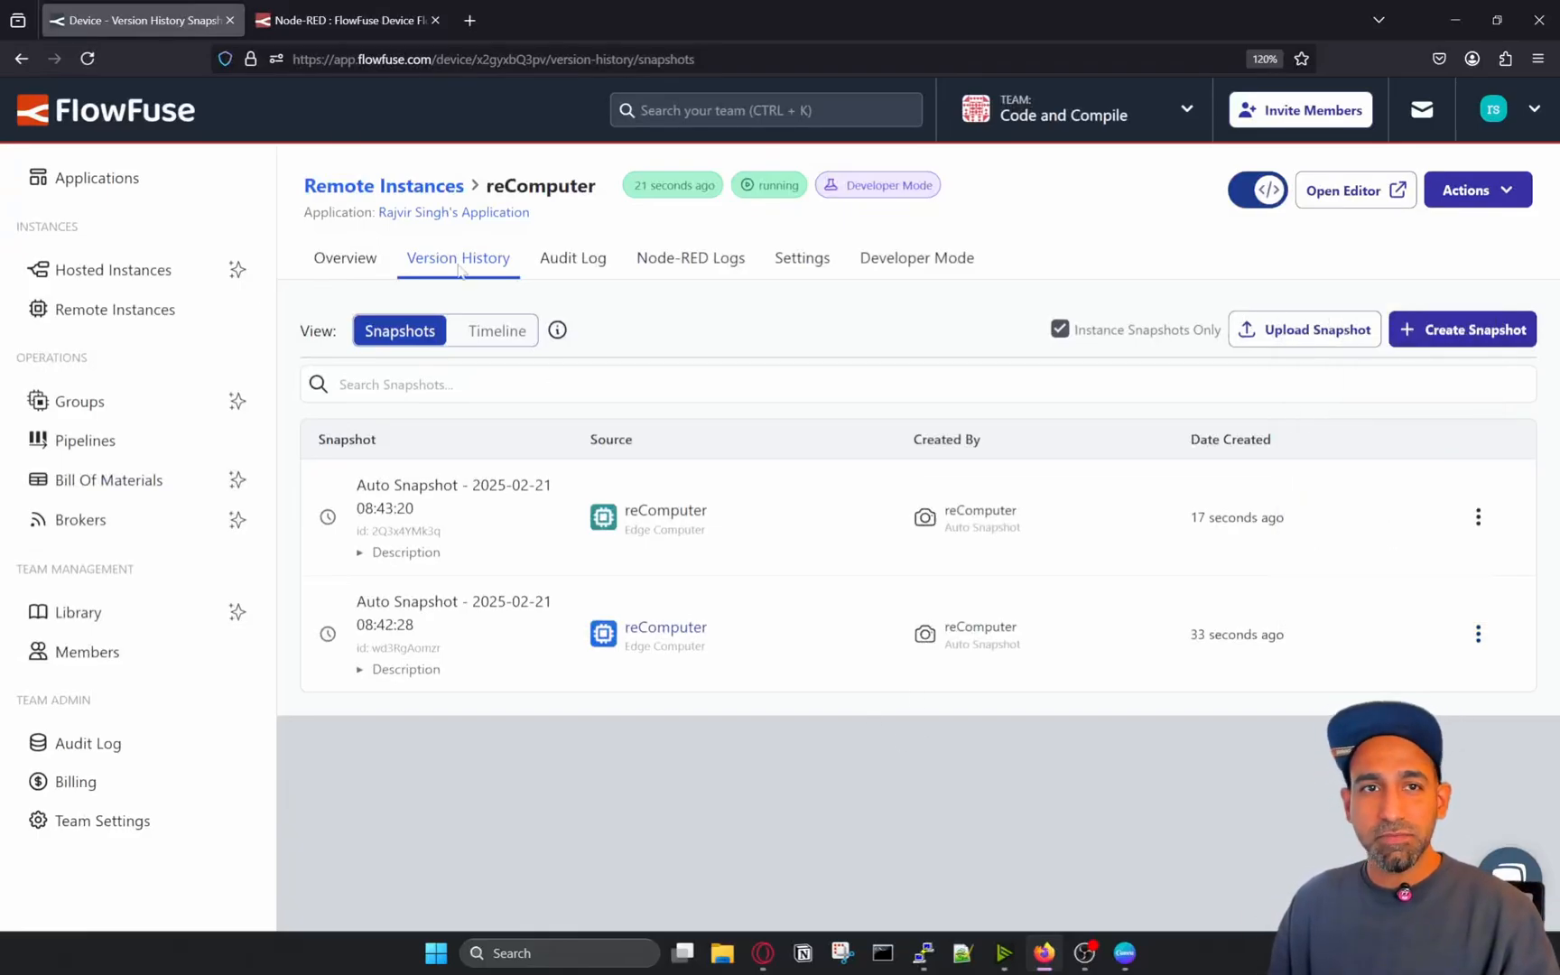
{"action": "left_click", "coordinate": [338, 19]}
{"action": "left_click", "coordinate": [136, 20]}
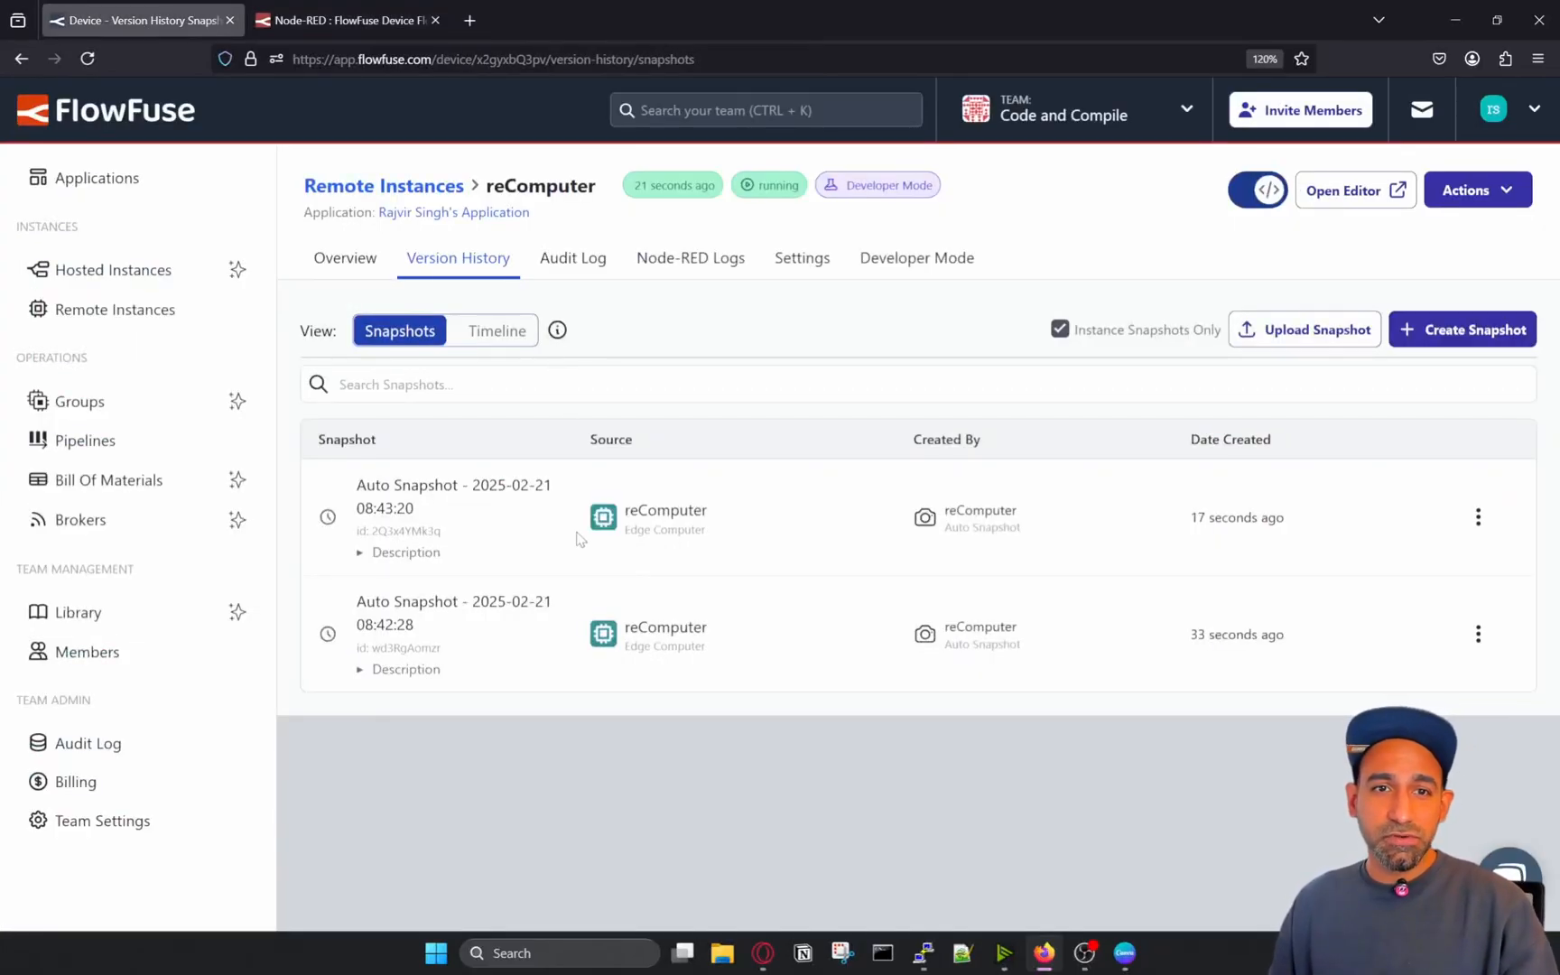
Return to the Node-RED flow, and switch to the presentation slide about FlowFuse's free tier.
{"action": "left_click", "coordinate": [348, 19]}
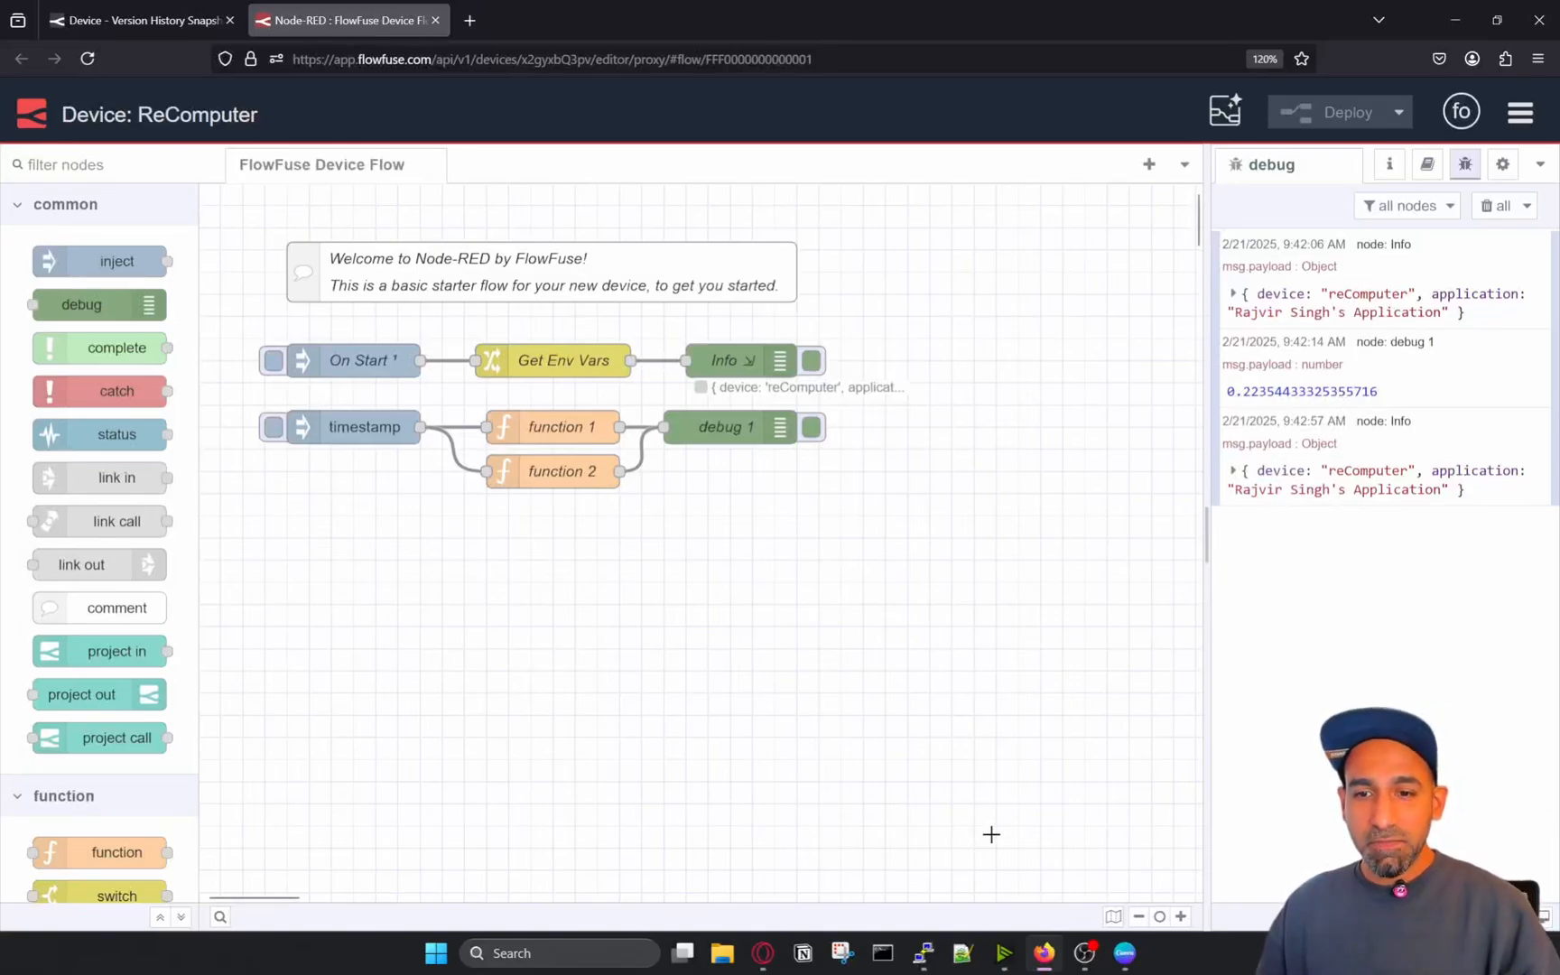
{"action": "mouse_move", "coordinate": [1143, 954]}
{"action": "left_click", "coordinate": [1027, 858]}
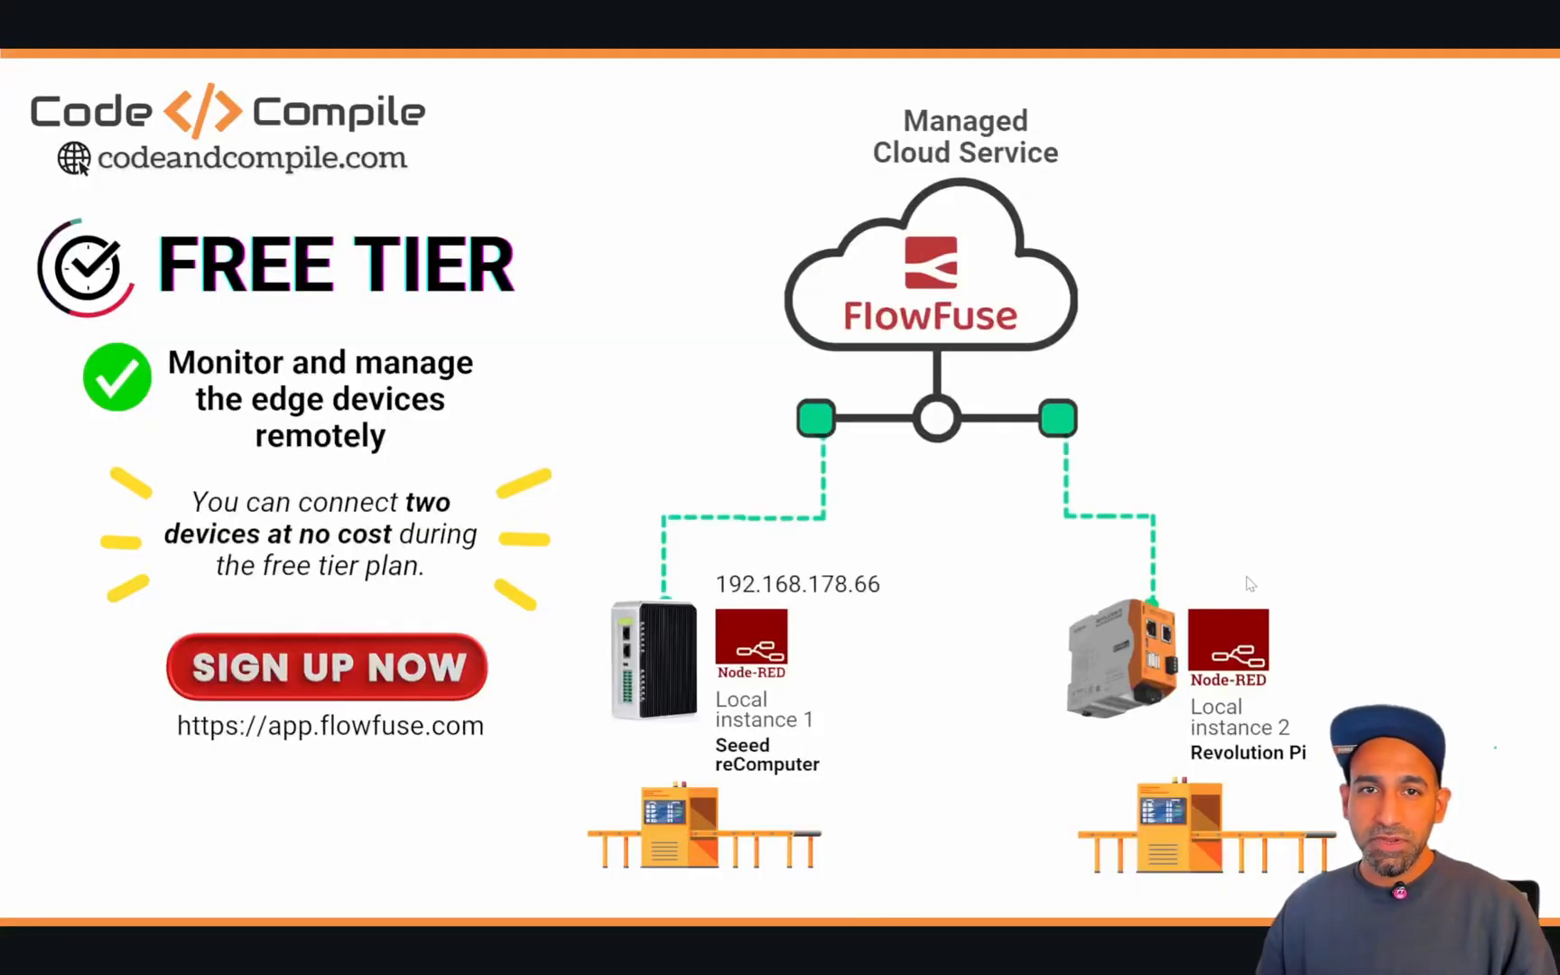